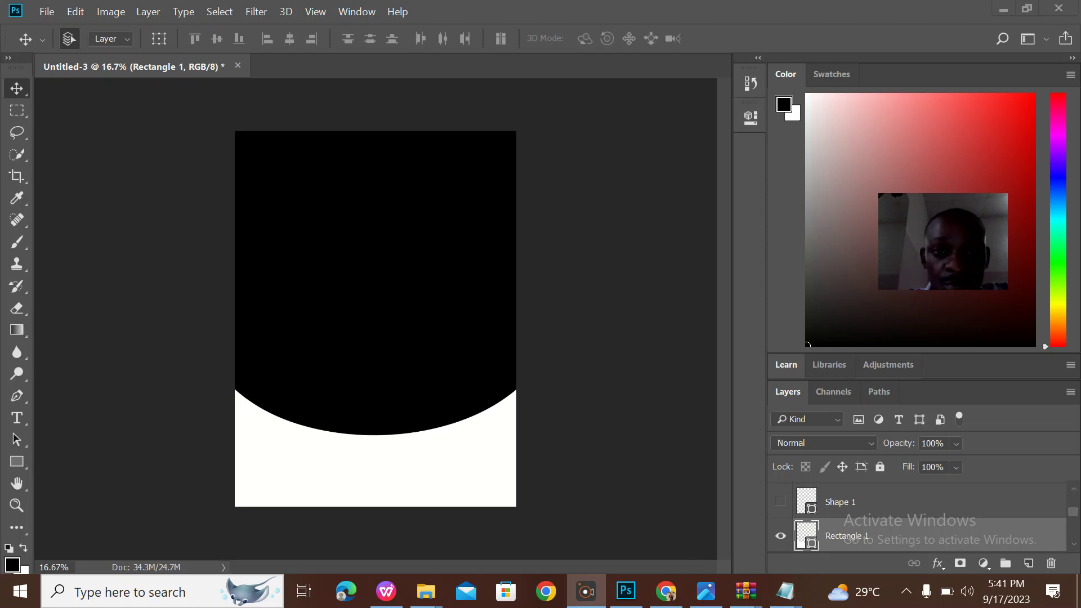
Step: Close the open document without saving it, then exit and relaunch Photoshop from the desktop
left_click(238, 66)
left_click(589, 243)
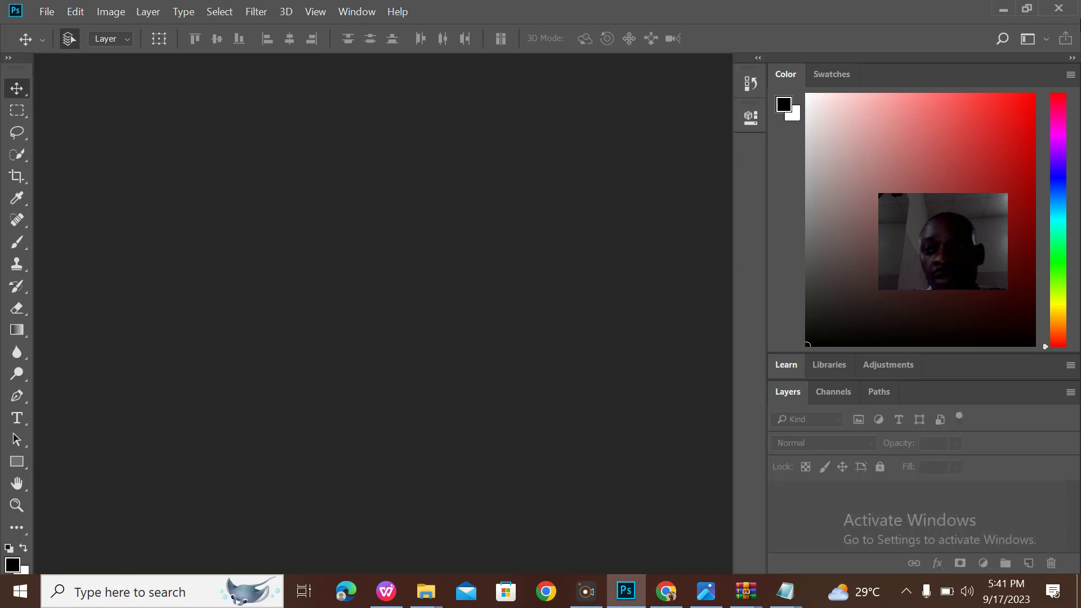
left_click(1063, 10)
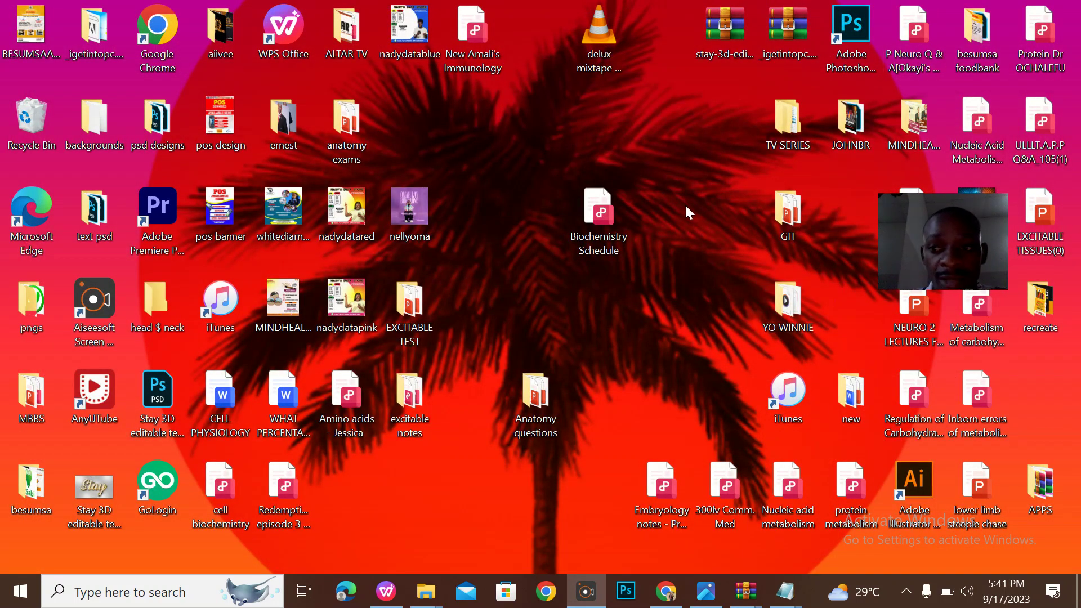
double_click(851, 25)
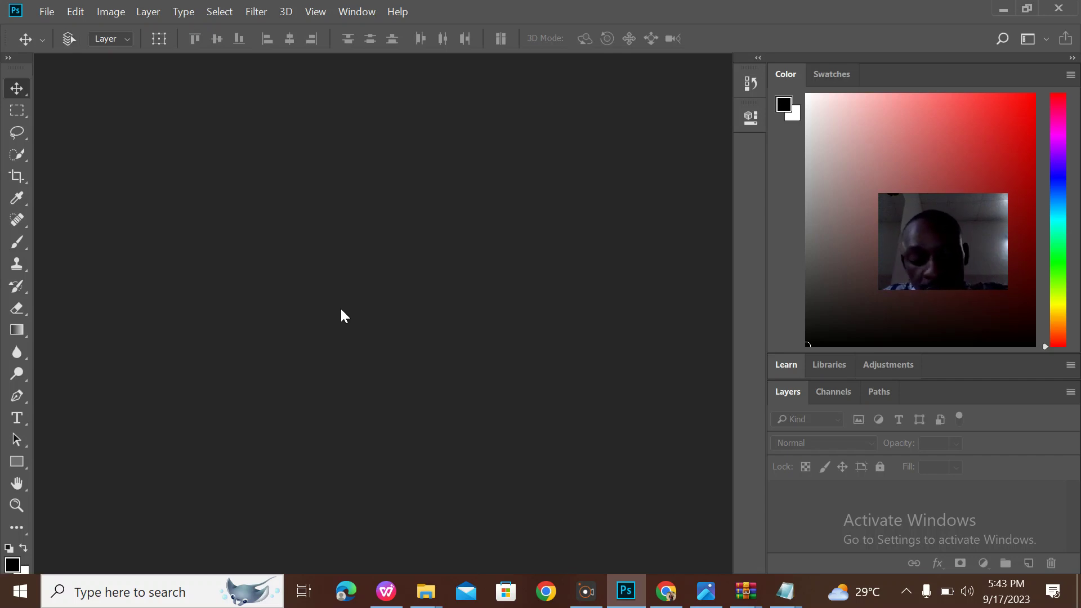
Step: Start a new 3000 x 4000 px document and open its background colour for editing
key("ctrl+n")
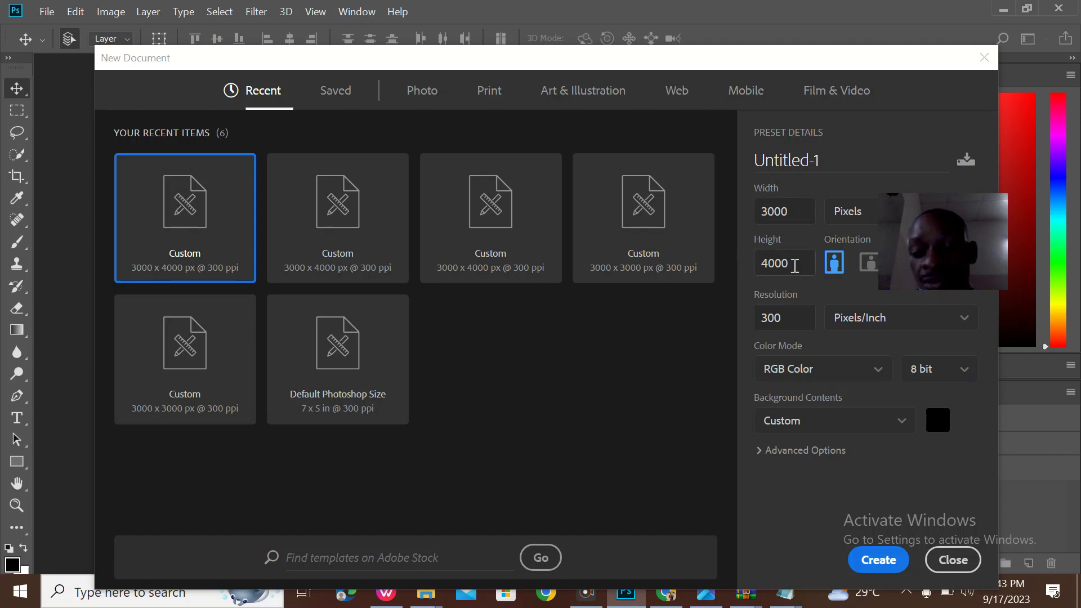
left_click(944, 420)
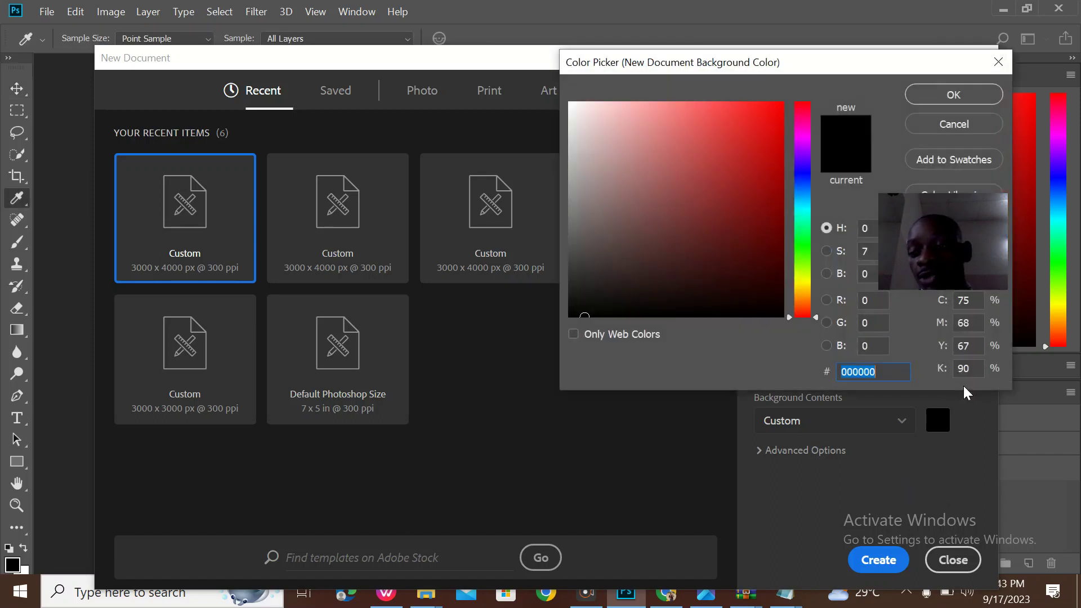
Step: Try several red, teal and blue shades as the new document's background colour
left_click(759, 145)
left_click(756, 117)
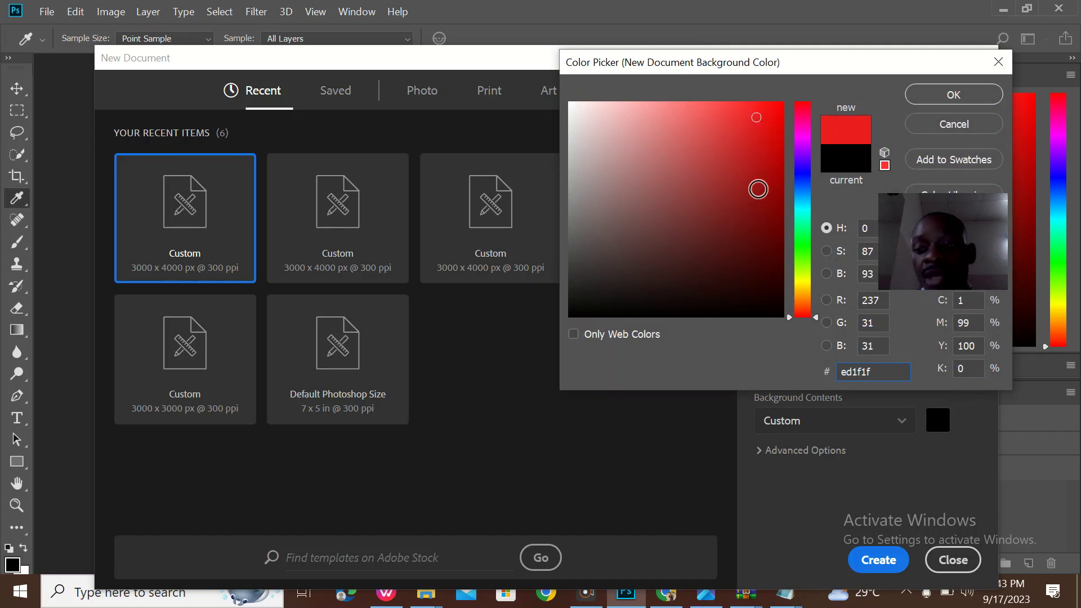
left_click(755, 202)
left_click(772, 166)
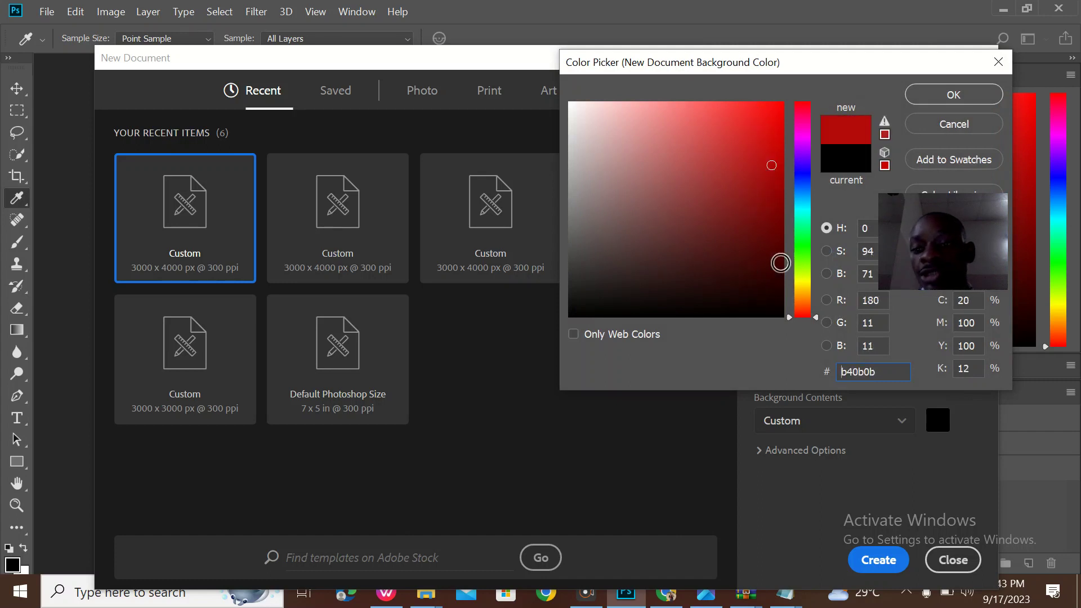
left_click(810, 285)
left_click(804, 215)
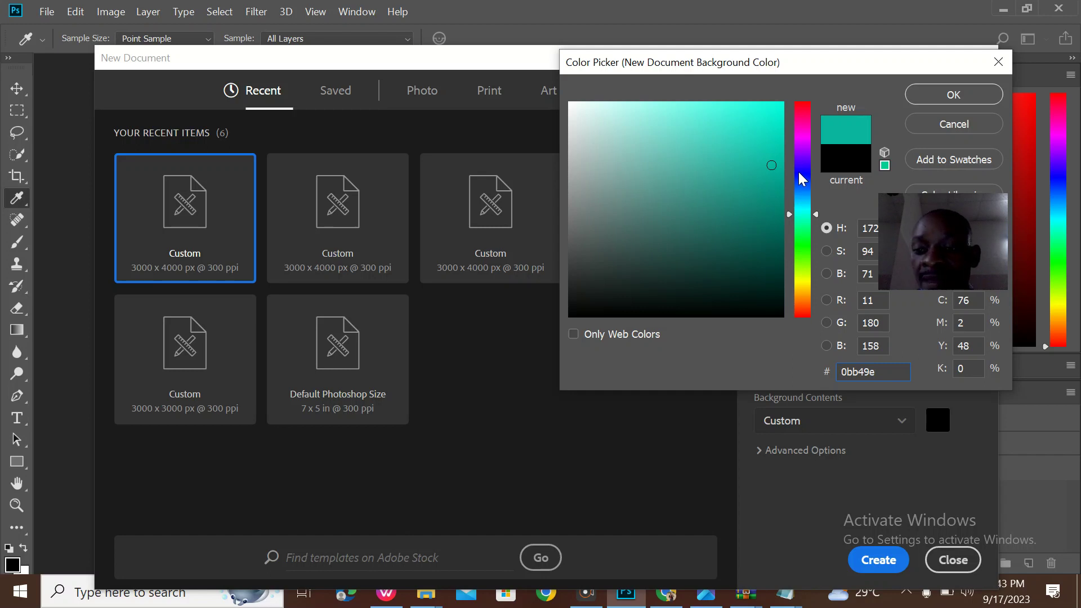
left_click(799, 172)
left_click(765, 123)
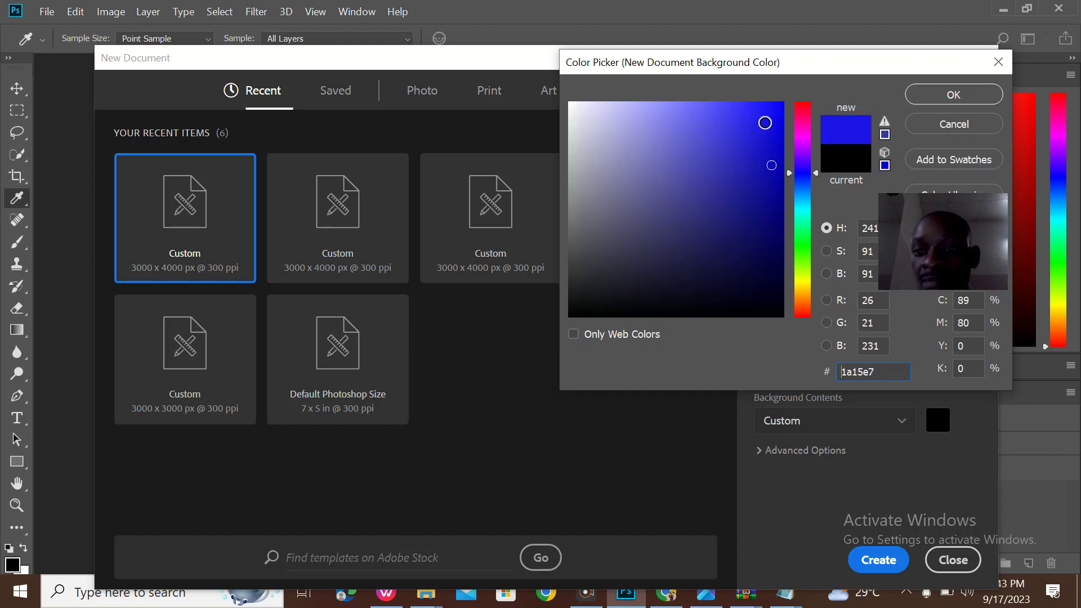
mouse_move(725, 120)
left_mouse_down()
mouse_move(697, 110)
mouse_move(732, 169)
mouse_move(634, 146)
mouse_move(741, 135)
mouse_move(679, 140)
left_mouse_up()
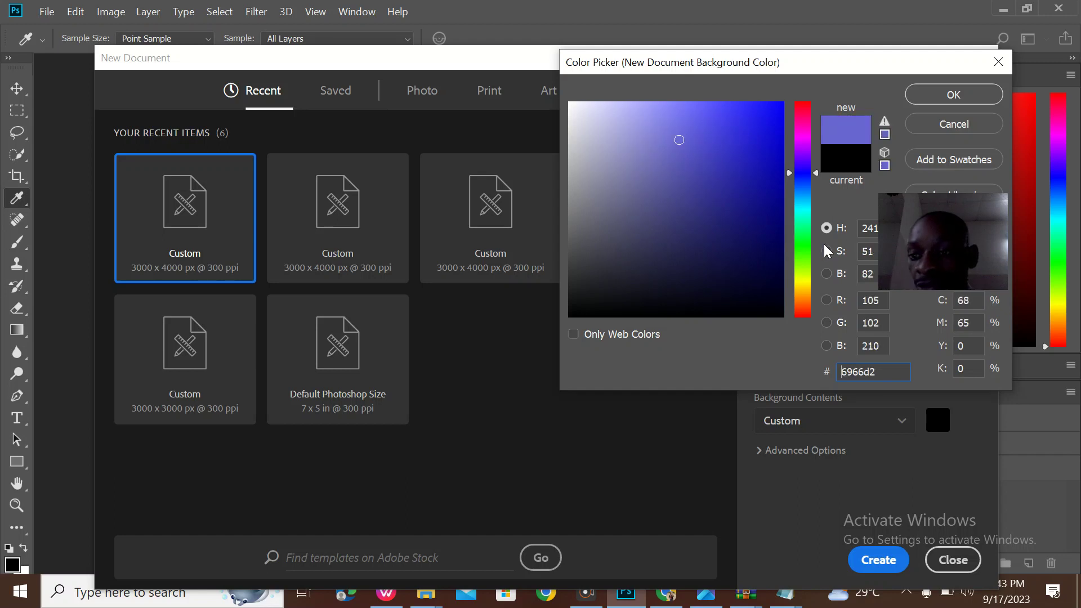
Step: Set the background colour to yellow e2c60c and create the 3000 x 4000 px document at 300 pixels/inch
left_click(805, 285)
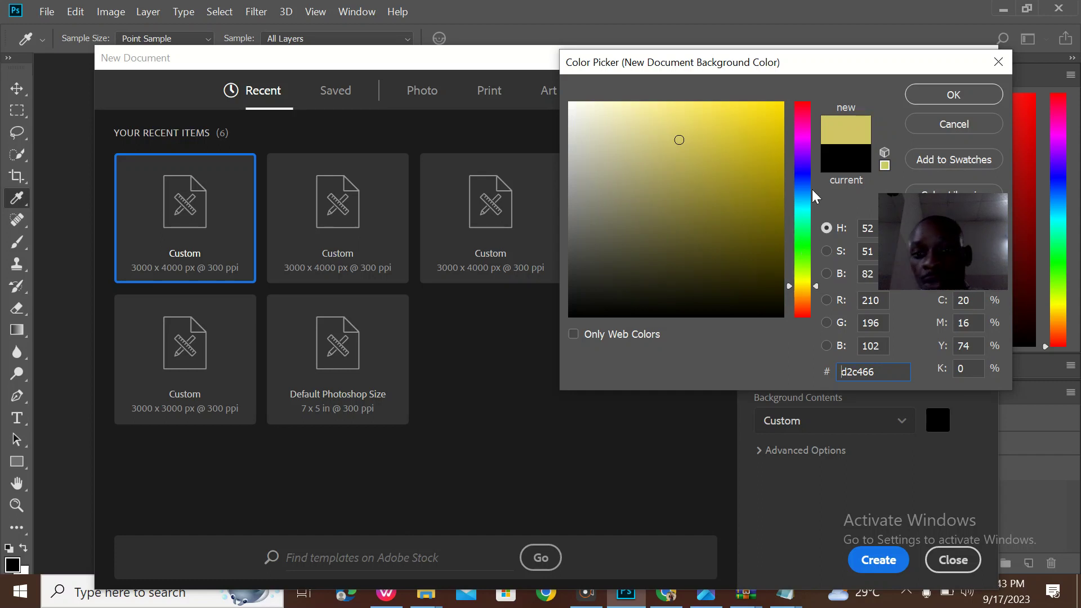
left_click(773, 126)
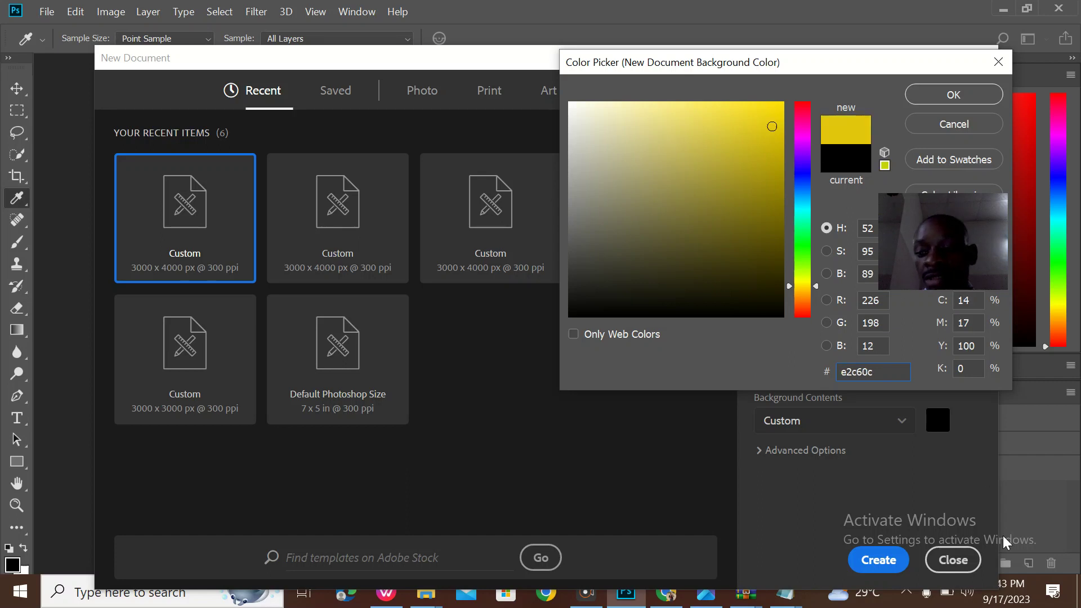
left_click(958, 93)
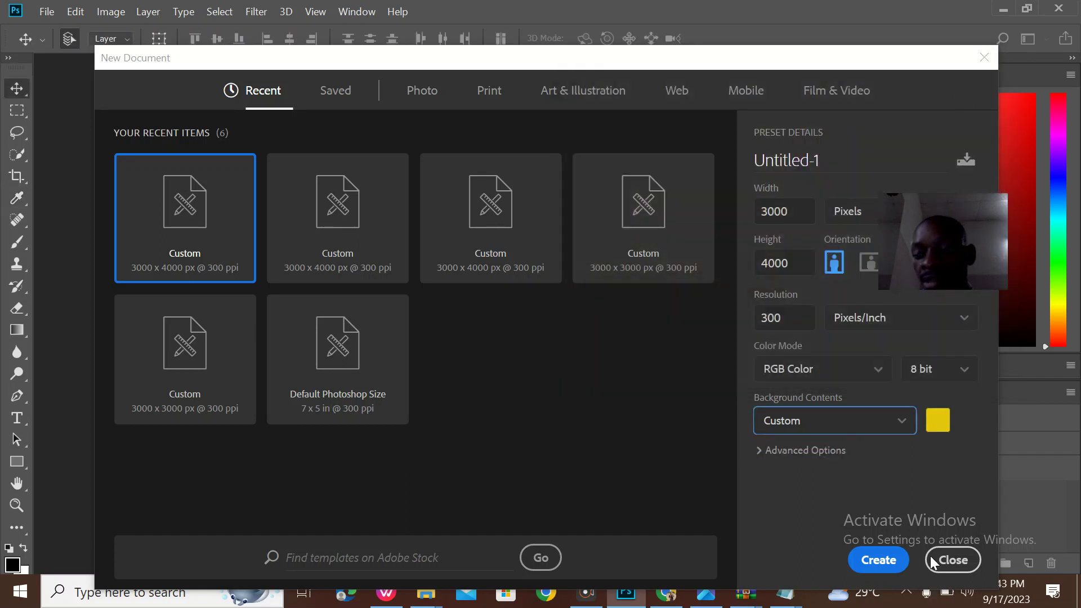
left_click(879, 561)
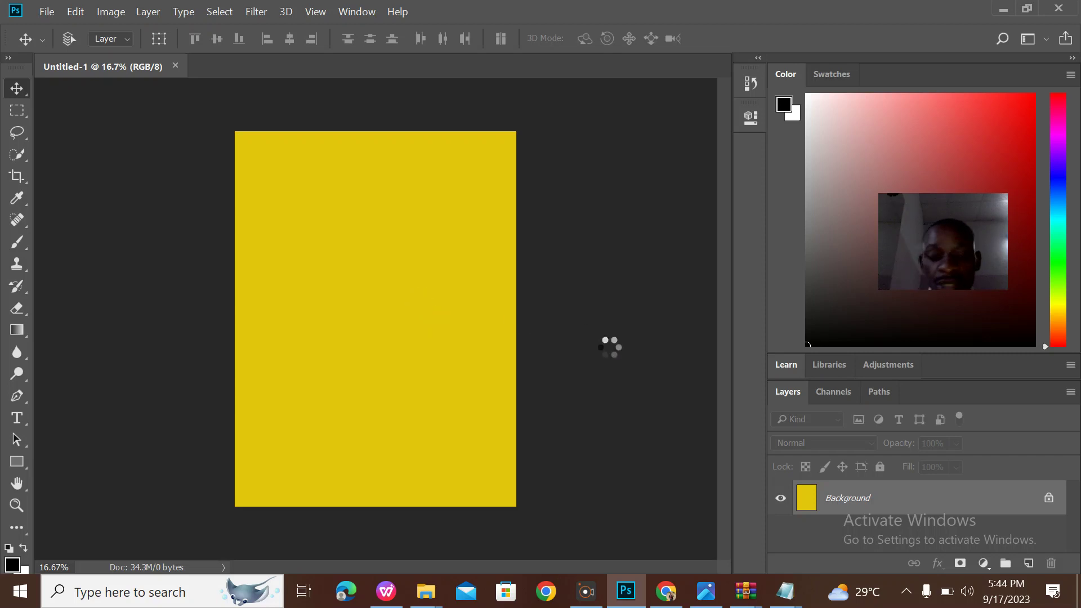
Step: Start a second new document with a height of 2500, keeping the 3000 width and pixels as the unit
key("ctrl+n")
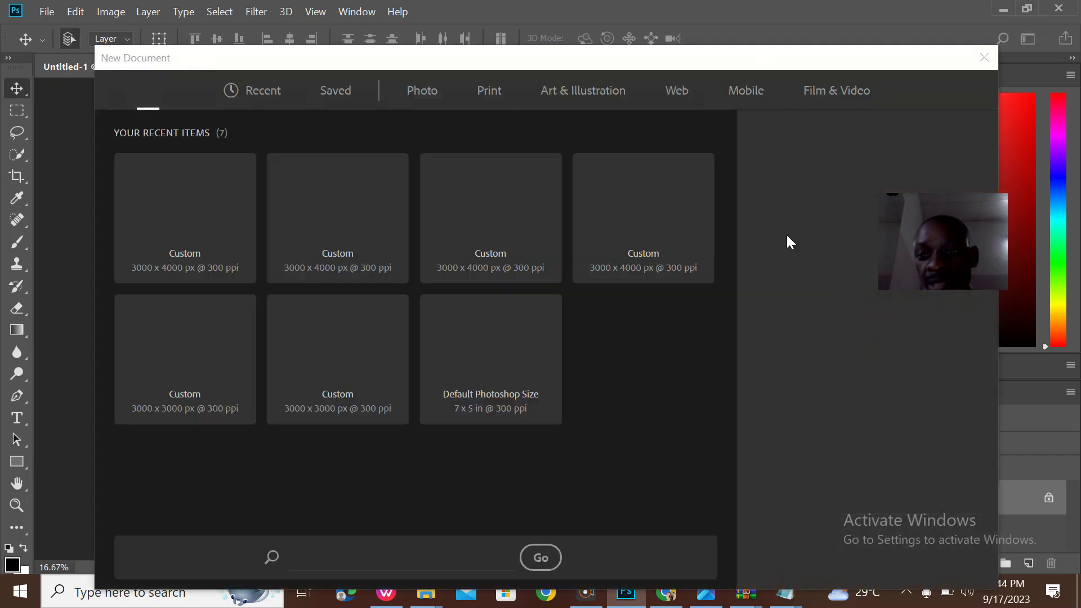
left_click_drag(799, 263, 763, 263)
key("BackSpace")
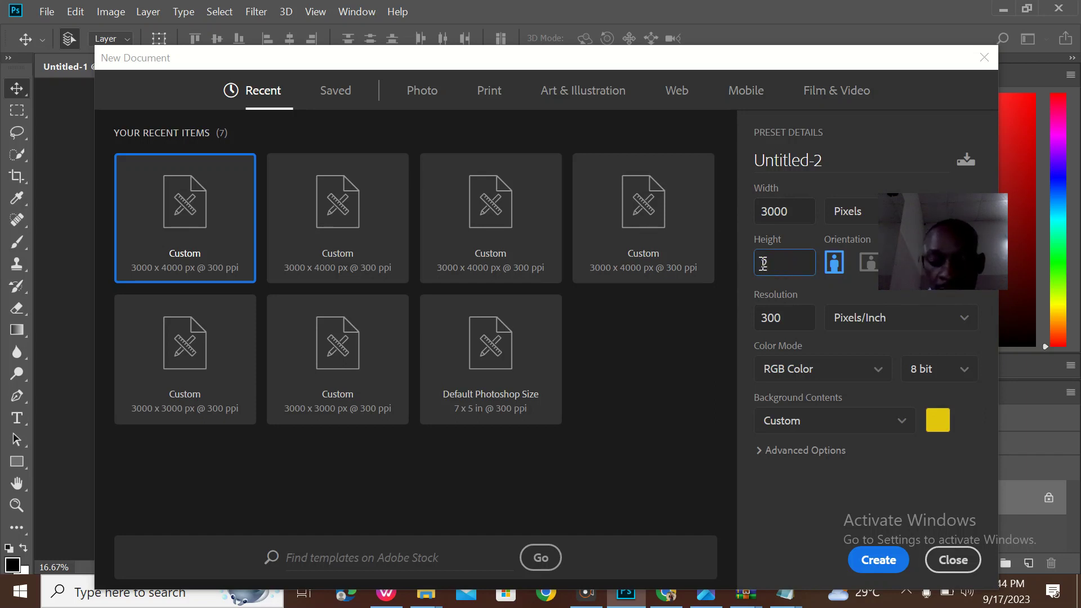
type("2500")
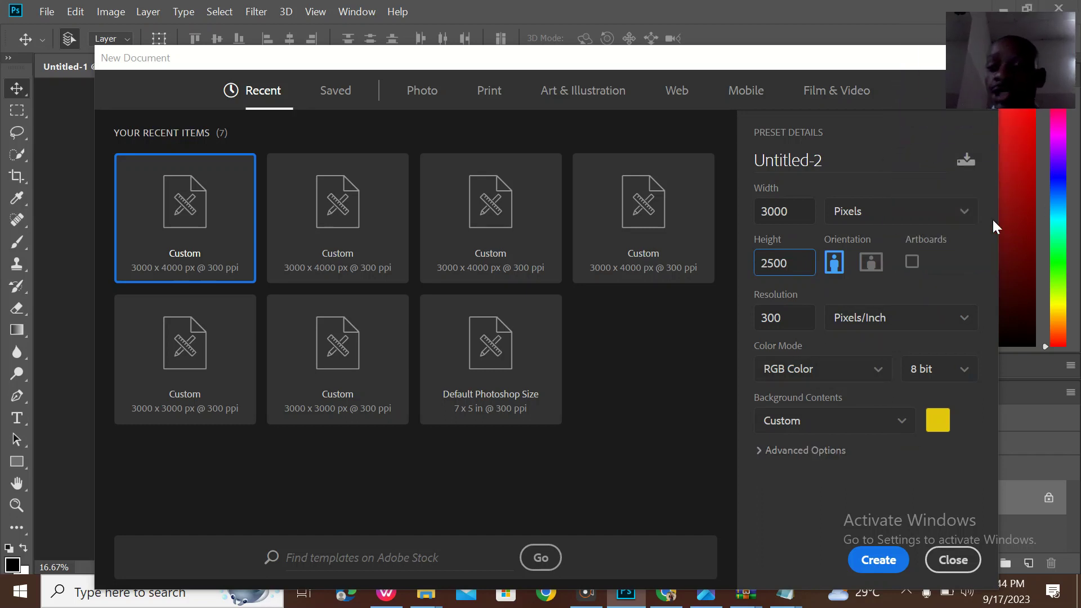
left_click(926, 215)
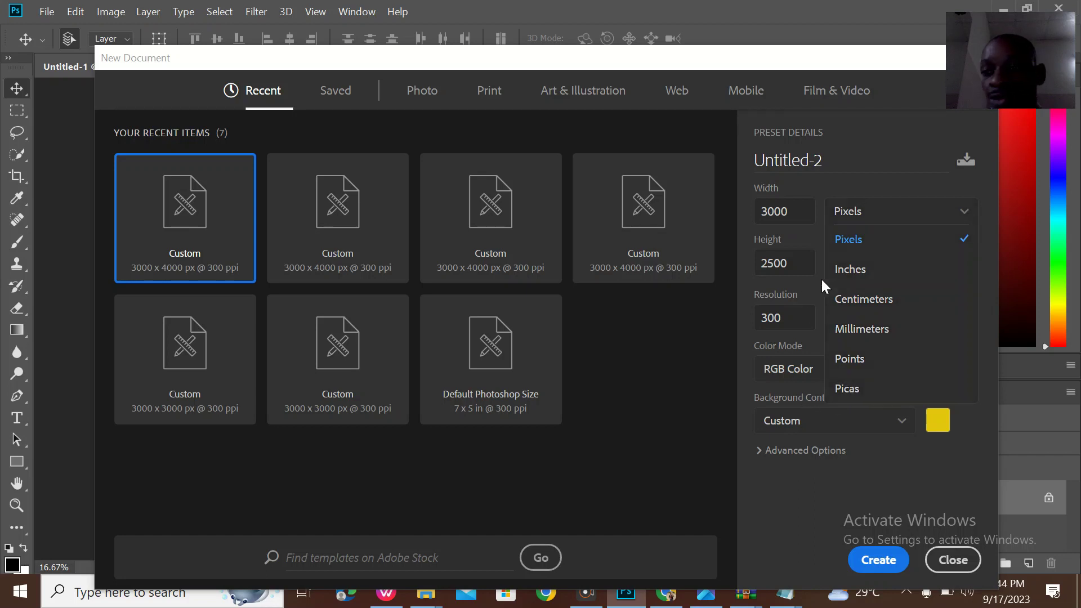
left_click(888, 242)
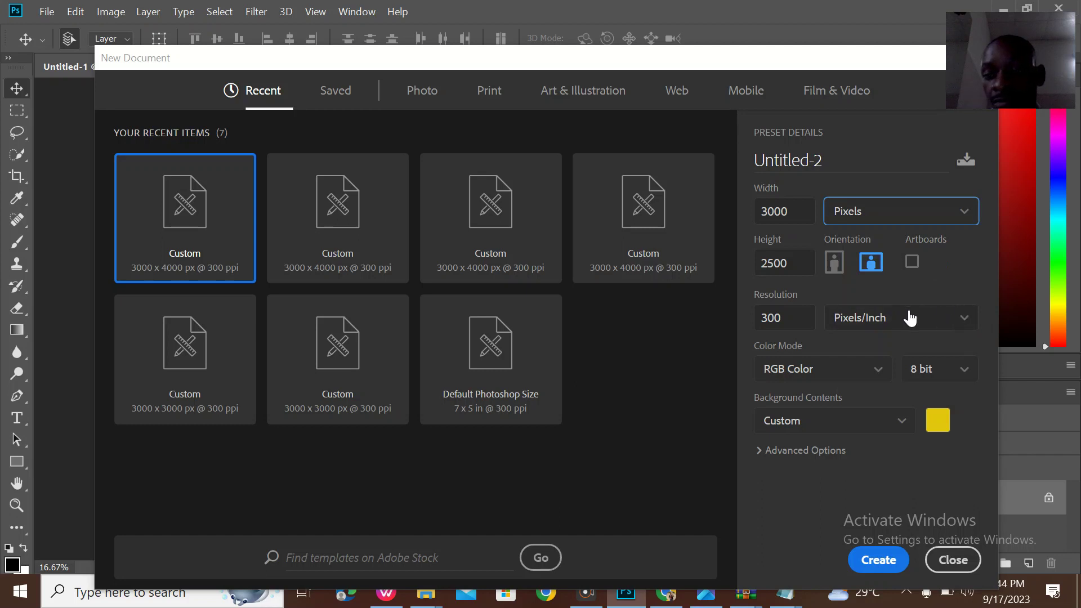
Step: Set the colour depth to 16 bit, keep the RGB Color mode, and create the document
left_click(944, 369)
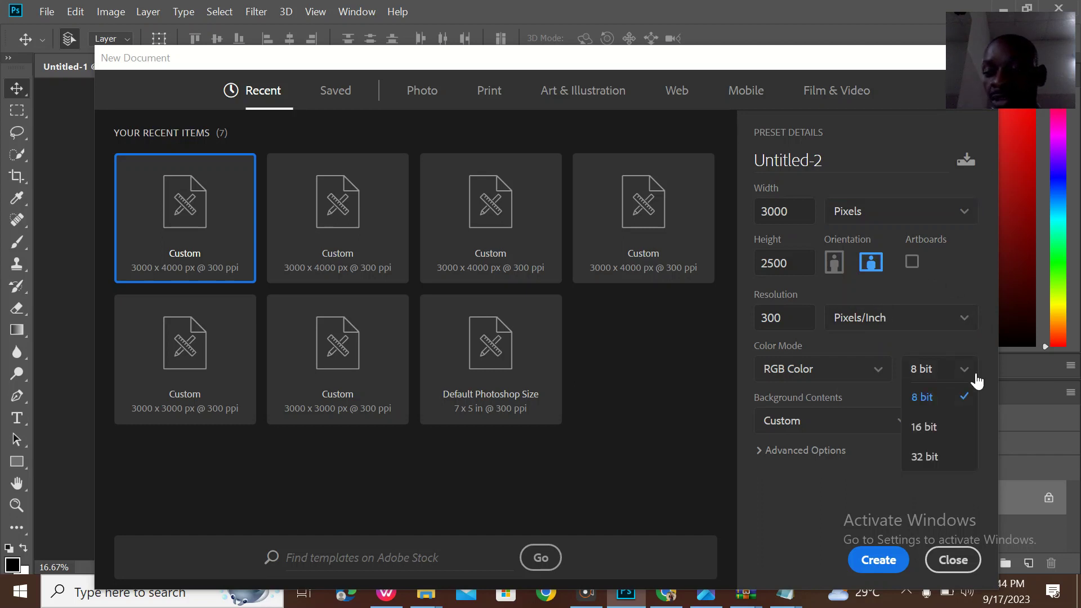
left_click(928, 434)
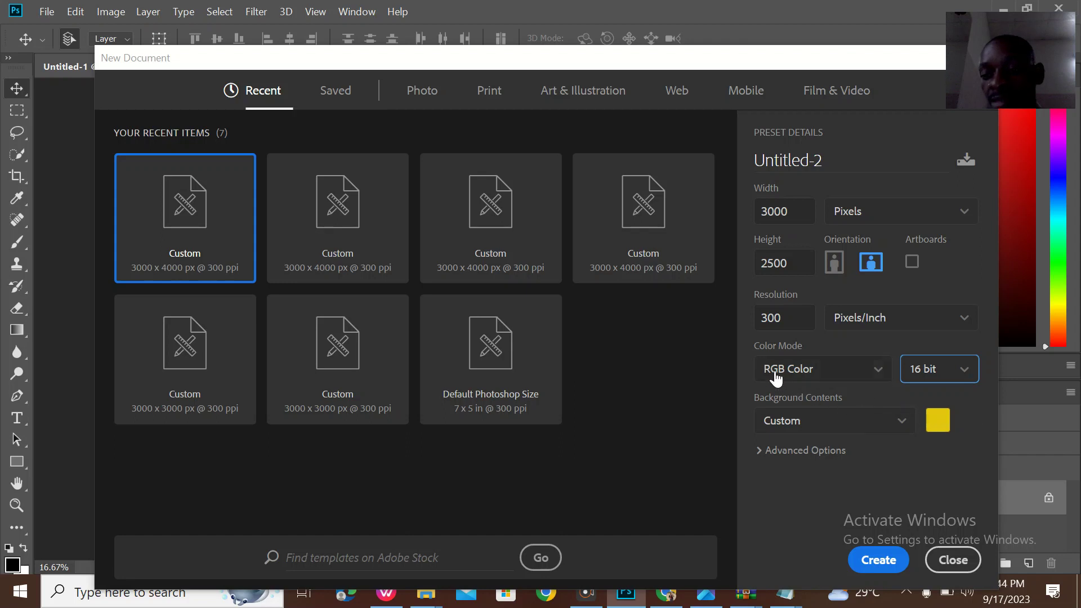
left_click(799, 368)
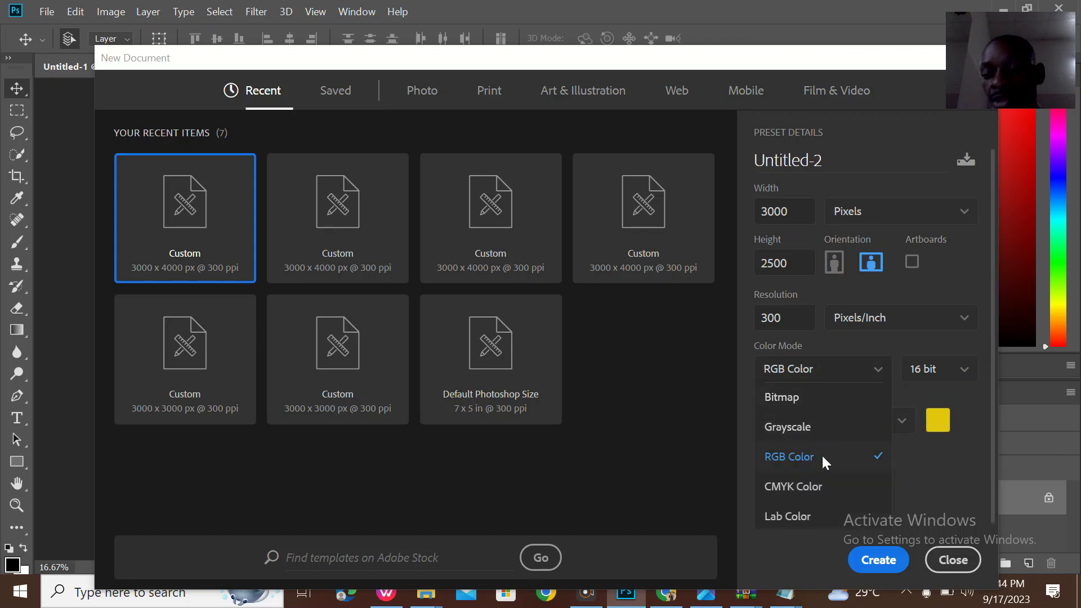
left_click(984, 480)
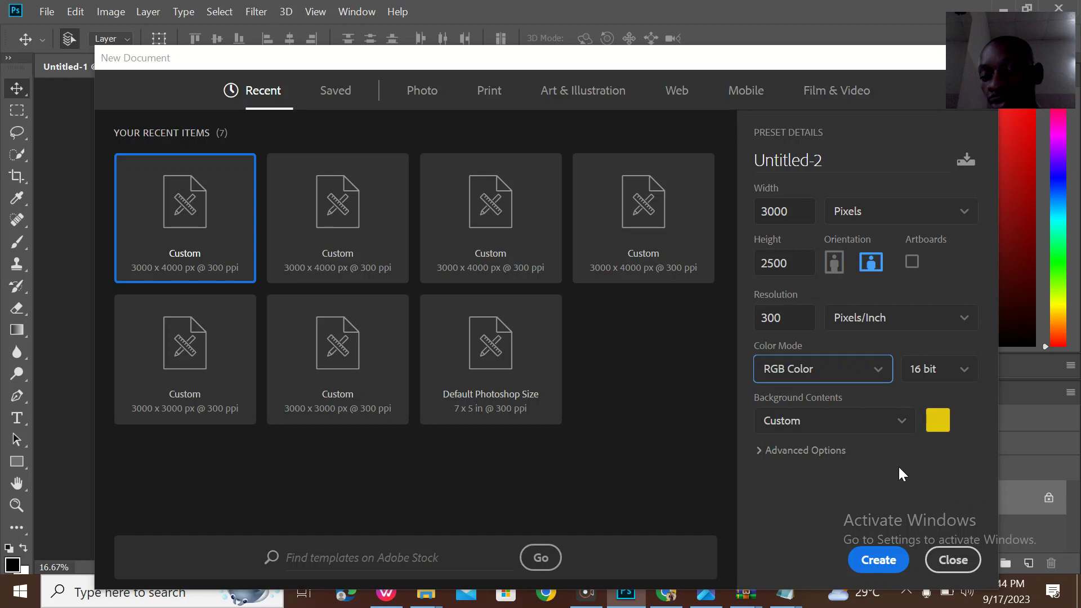
left_click(881, 562)
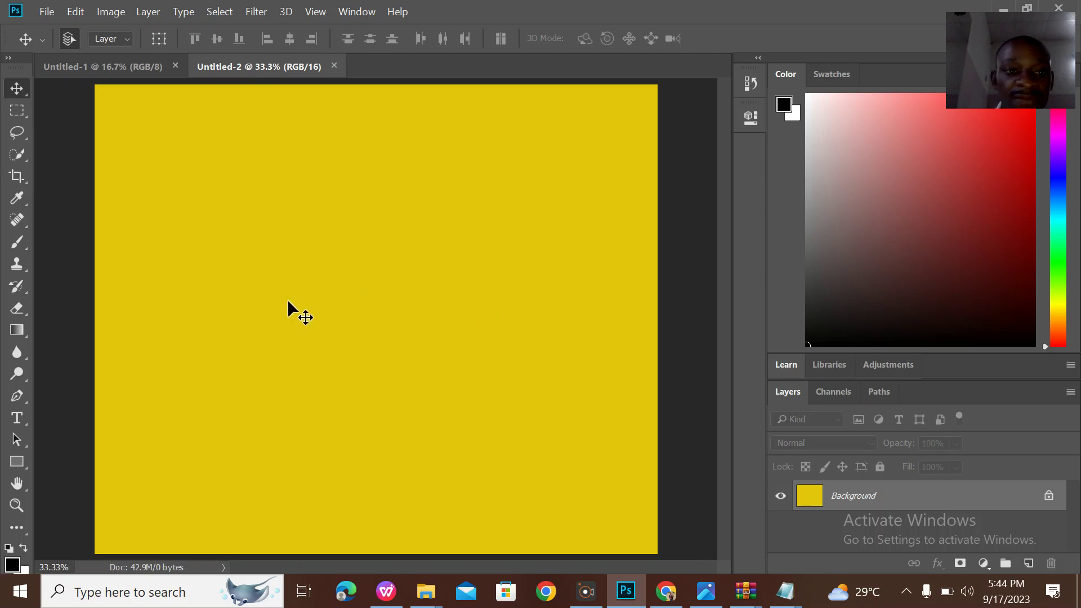
Step: Try to move the Background layer in Untitled-1, decline converting it to a normal layer, and return to Untitled-2
left_click(149, 65)
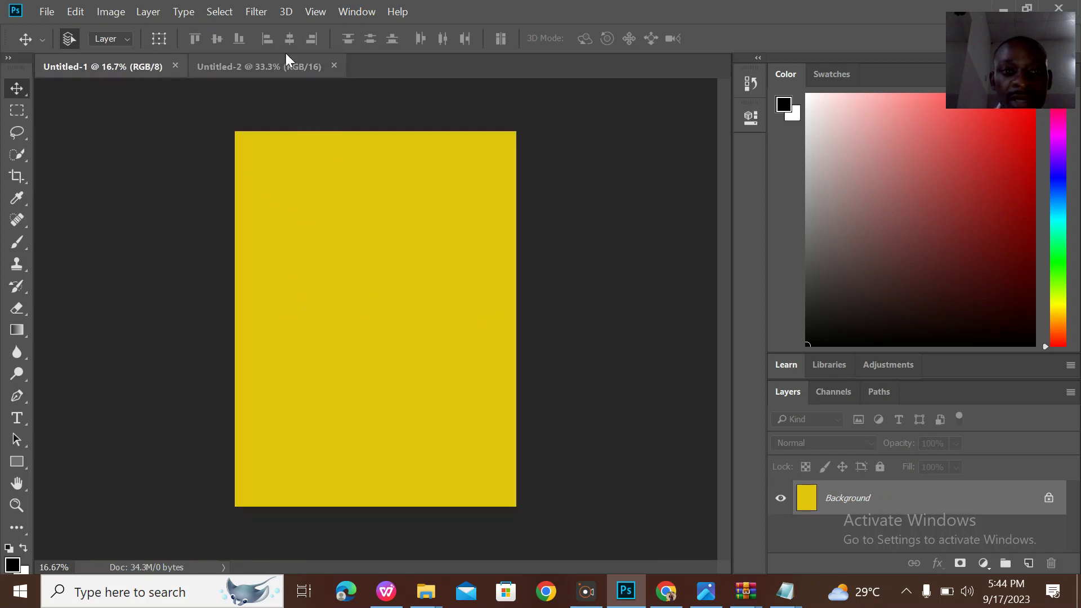
left_click_drag(373, 317, 312, 138)
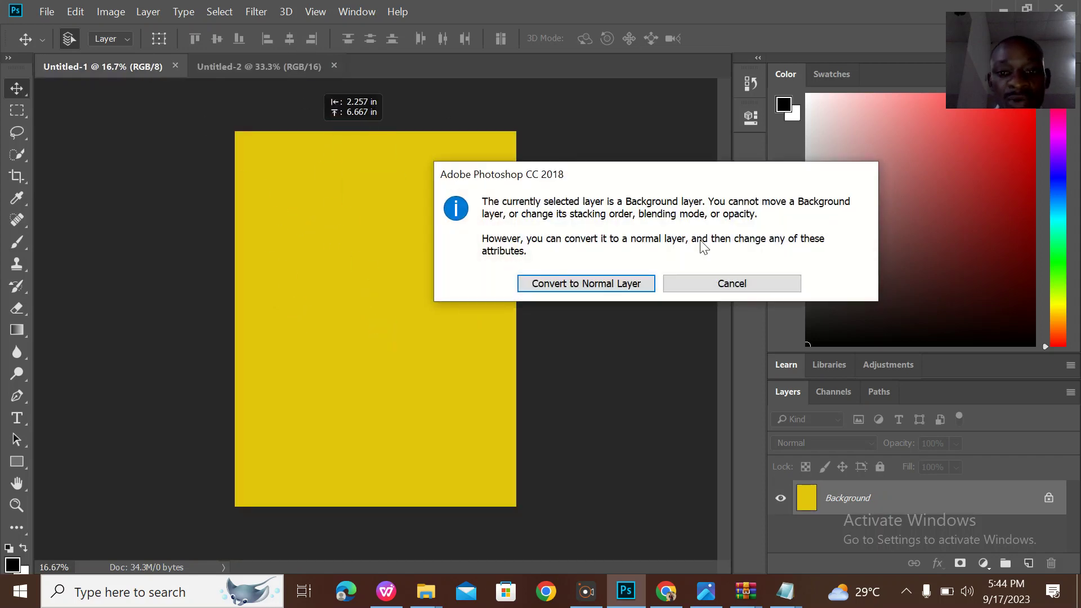
left_click(730, 282)
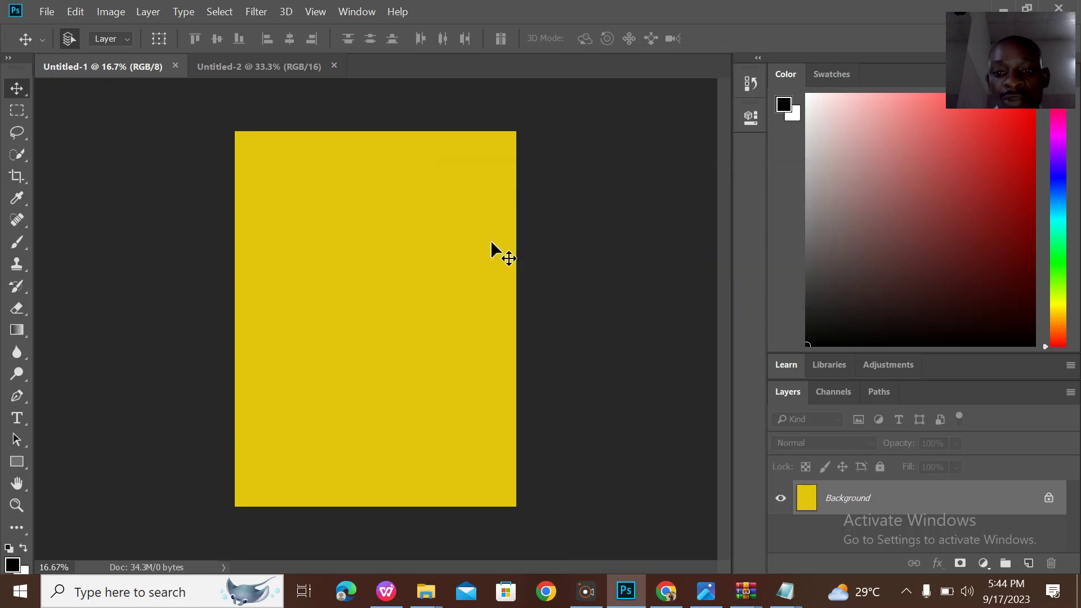
left_click(280, 66)
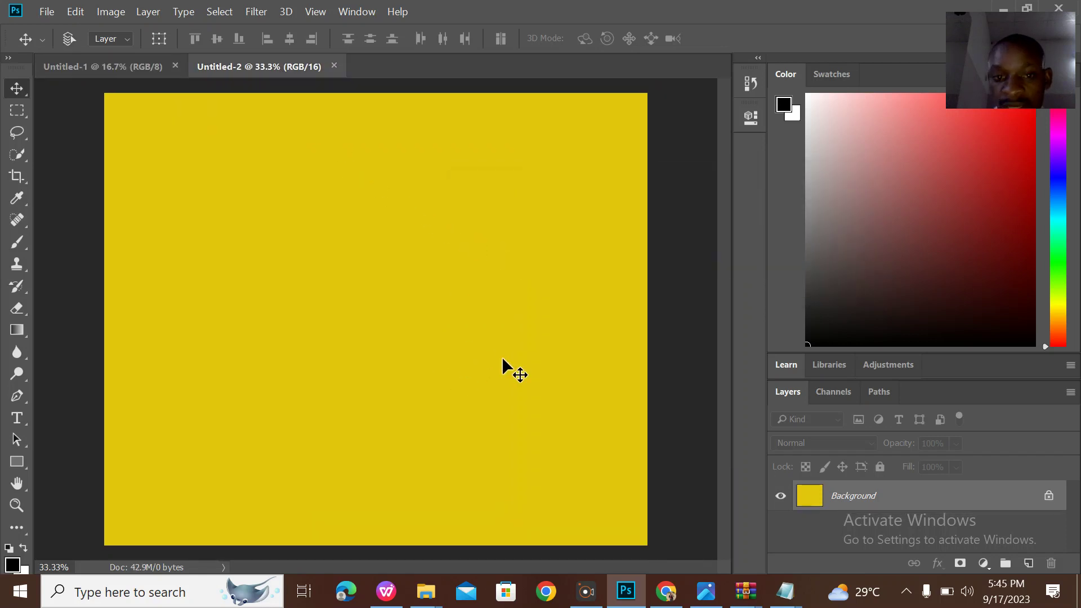
Step: Examine the yellow Untitled-2 canvas at several magnifications between 6.25% and 50%, finishing at 25%
key("ctrl+minus")
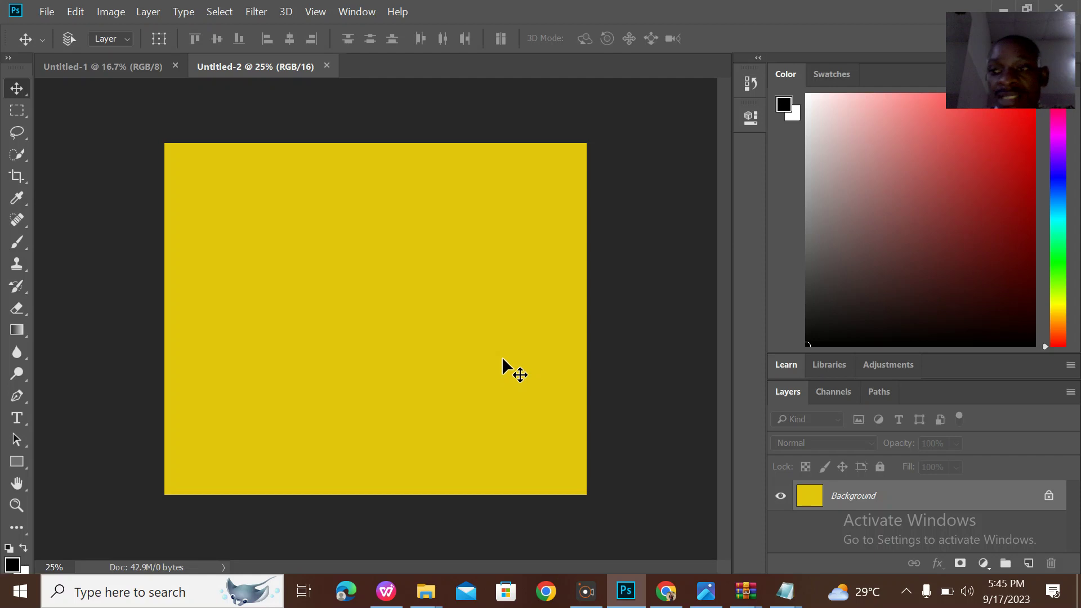
key("ctrl+minus")
key("ctrl+minus")
key("ctrl+minus")
key("ctrl+minus")
key("ctrl+plus")
key("ctrl+plus")
key("ctrl+plus")
key("ctrl+plus")
key("ctrl+plus")
key("ctrl+plus")
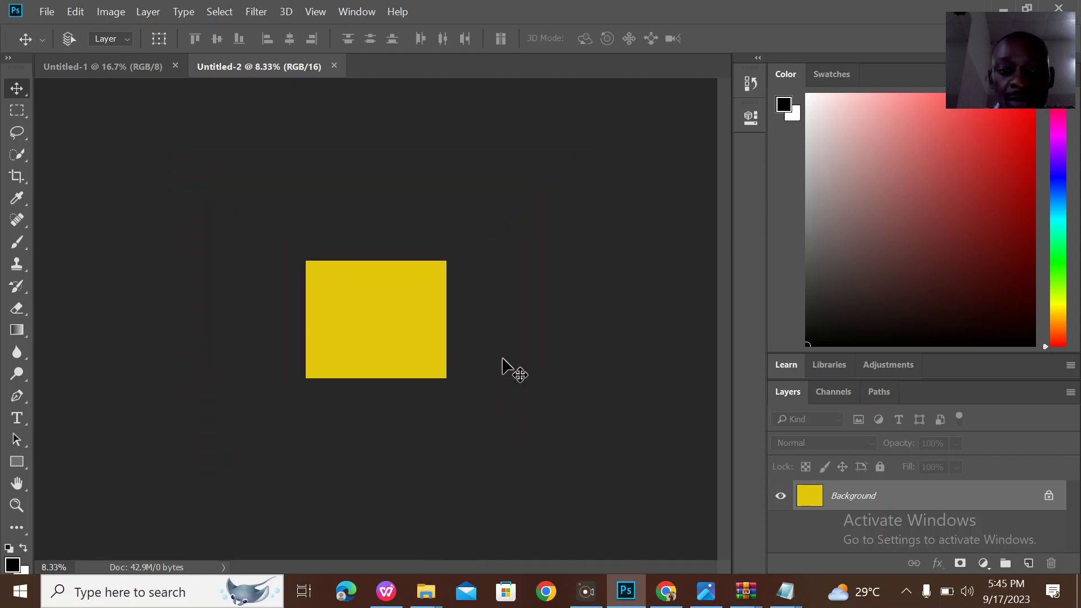
key("ctrl+minus")
key("ctrl+minus")
key("ctrl+minus")
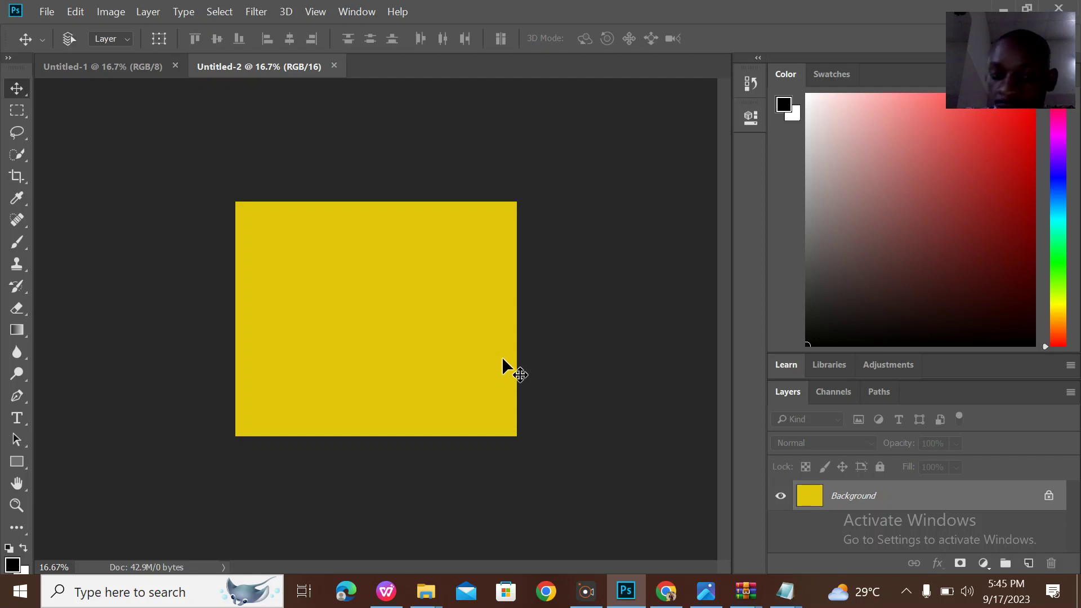
key("ctrl+minus")
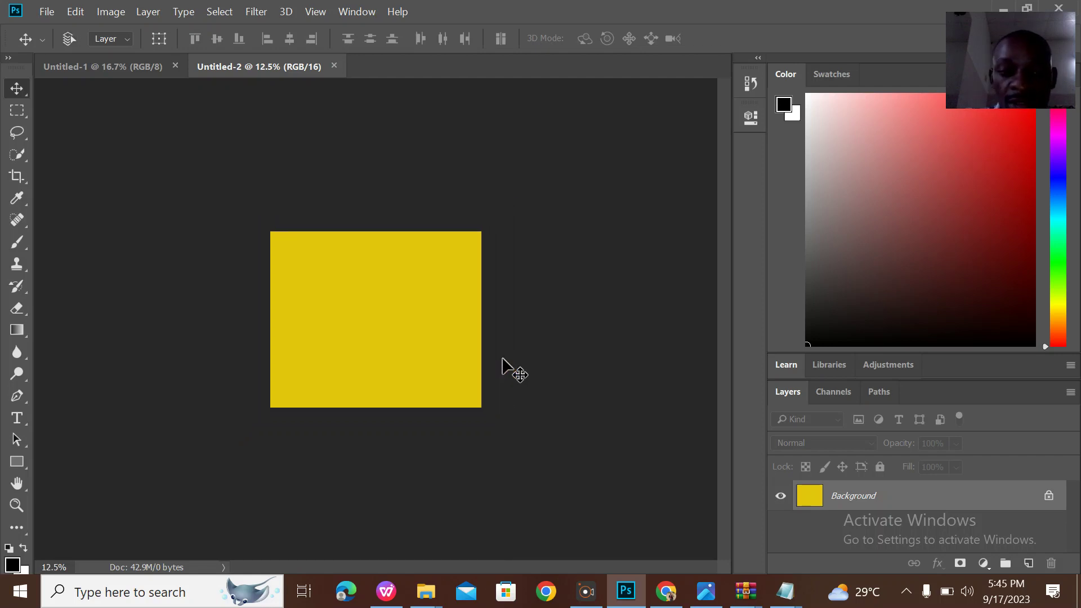
key("ctrl+minus")
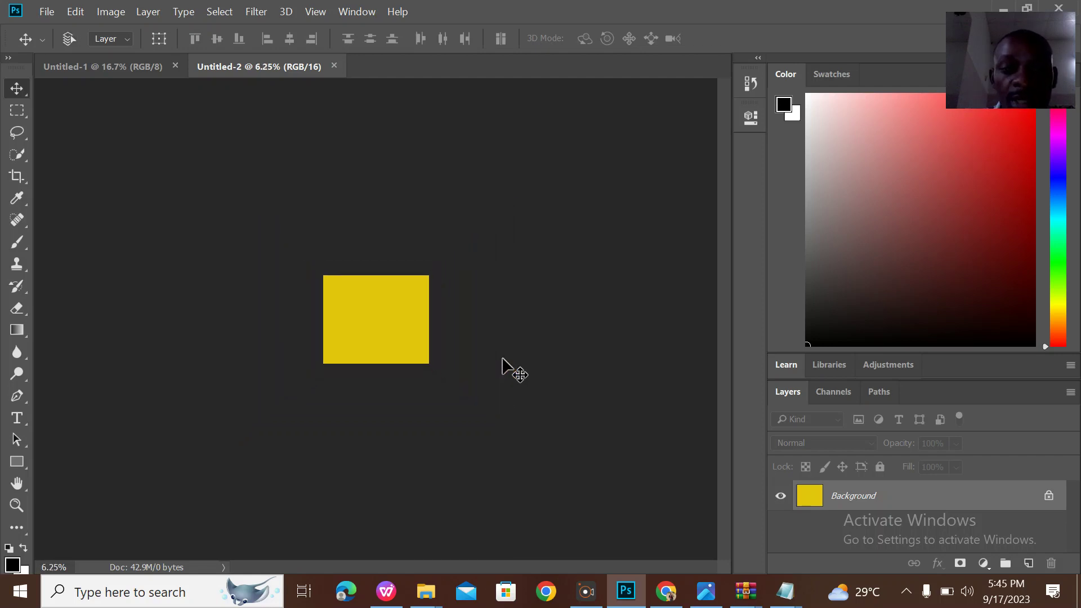
key("ctrl+plus")
key("ctrl+plus")
key("ctrl+plus")
key("ctrl+plus")
key("ctrl+plus")
key("ctrl+plus")
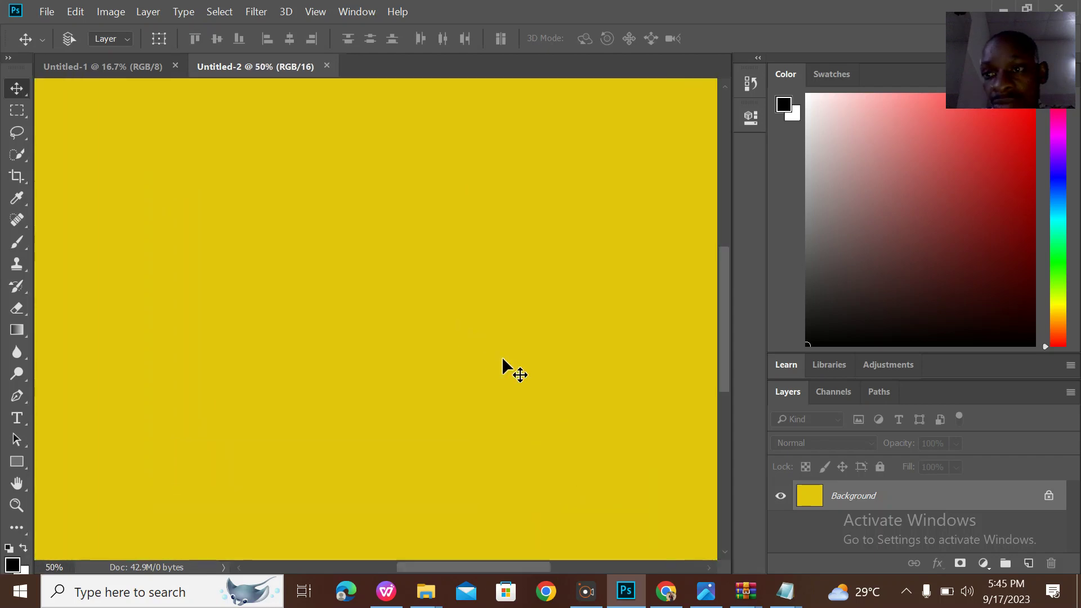
key("ctrl+minus")
key("ctrl+minus")
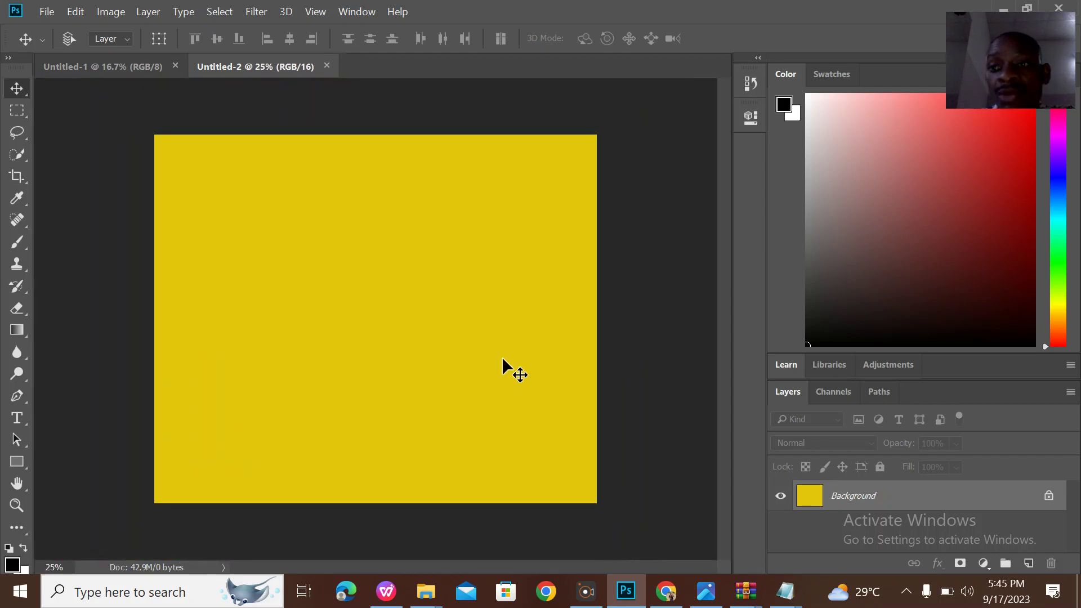
Step: Examine the Untitled-2 canvas enlarged and reduced a few more times, finishing at 33.3% magnification
key("ctrl+plus")
key("ctrl+plus")
key("ctrl+minus")
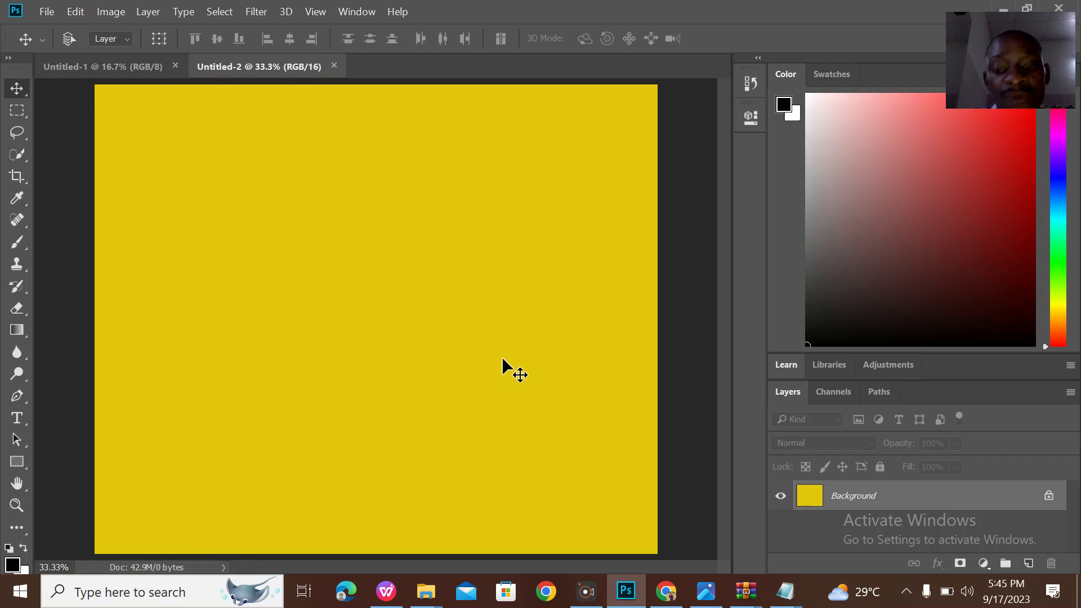
key("ctrl+minus")
key("ctrl+minus")
key("ctrl+minus")
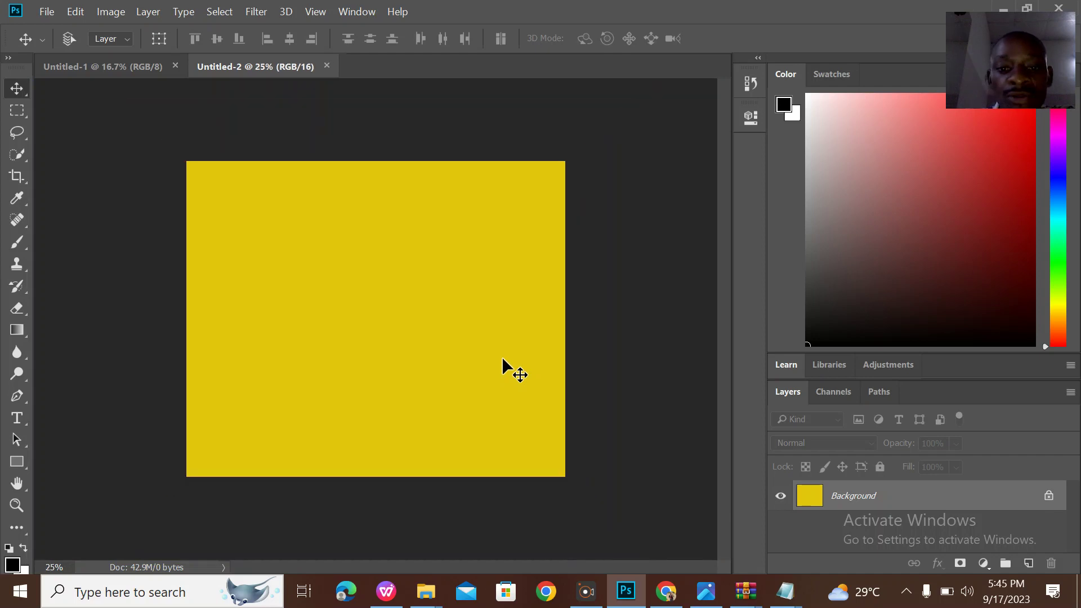
key("ctrl+plus")
key("ctrl+plus")
key("ctrl+plus")
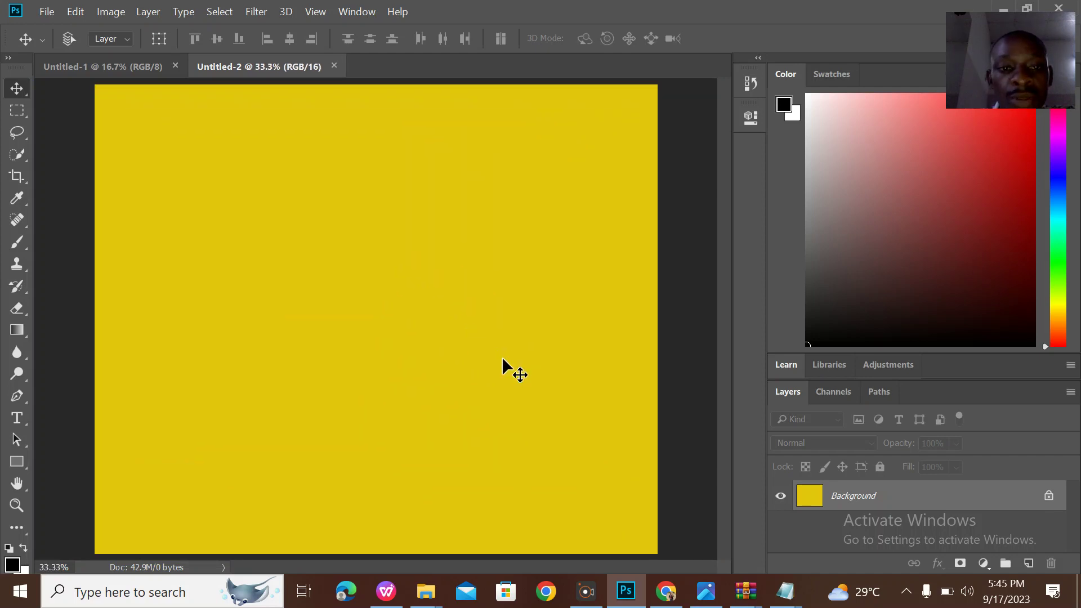
Step: Switch to Untitled-1 and draw a black rectangle shape about 1899 by 1235 px in the upper half of the canvas
left_click(120, 69)
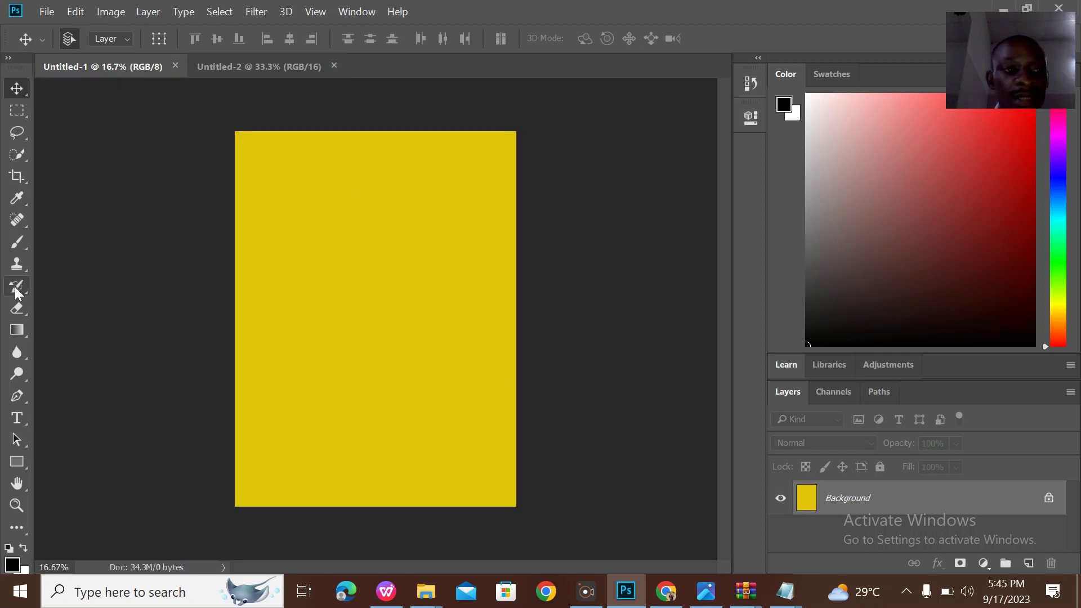
left_click(20, 462)
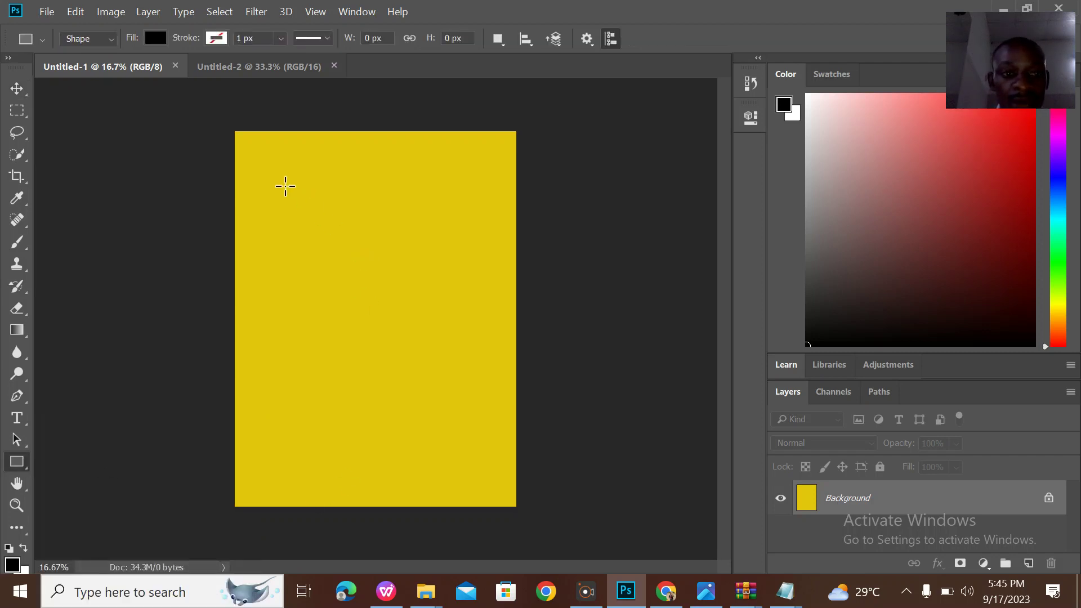
left_click_drag(280, 188, 458, 303)
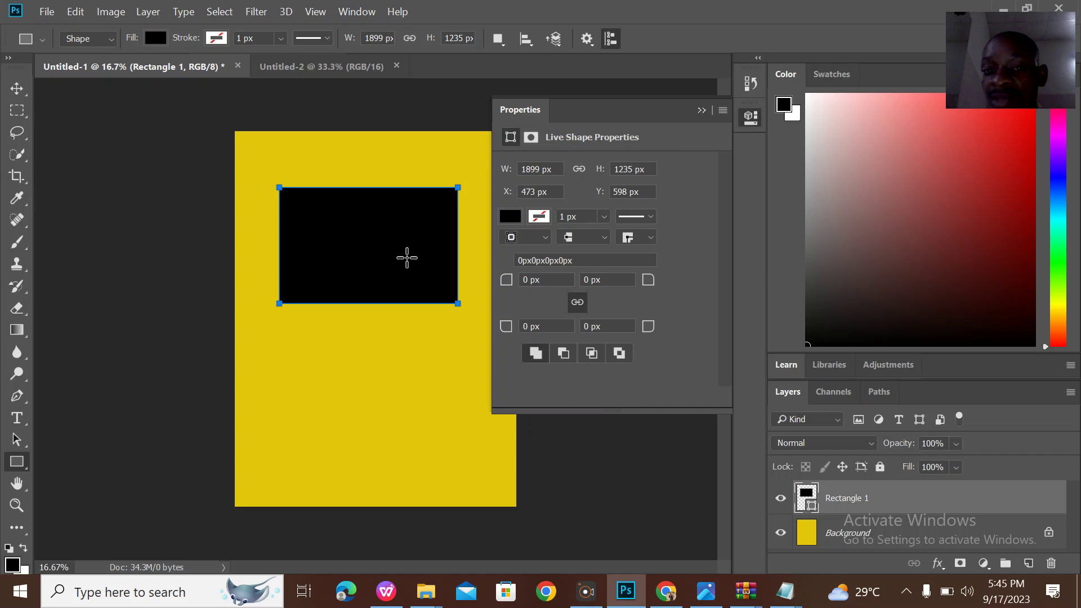
Step: Fill the rectangle with the custom solid red c60808 and collapse its shape properties
left_click(507, 219)
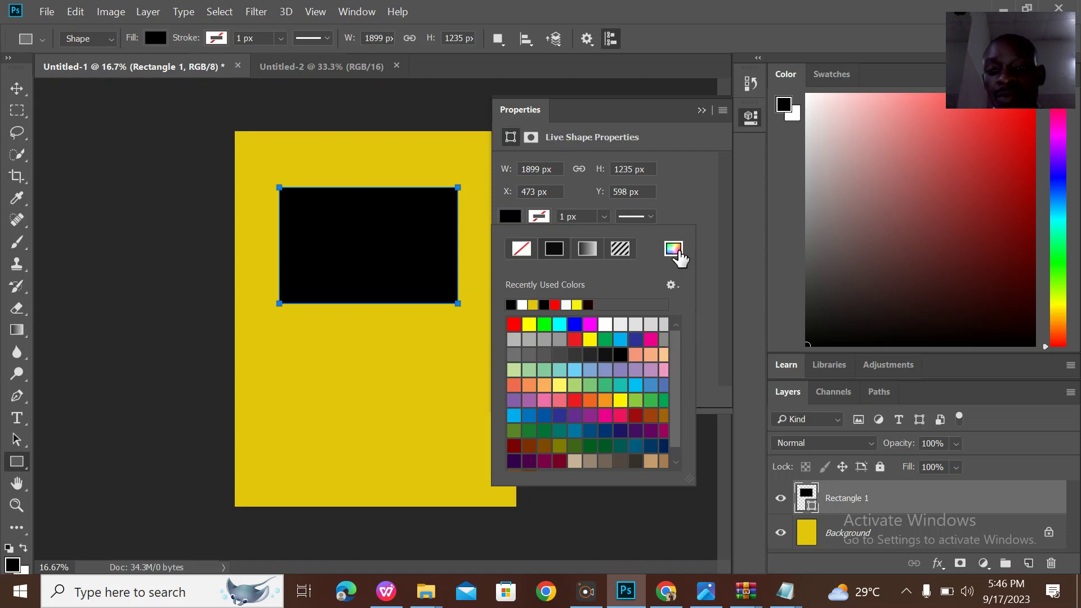
left_click(673, 249)
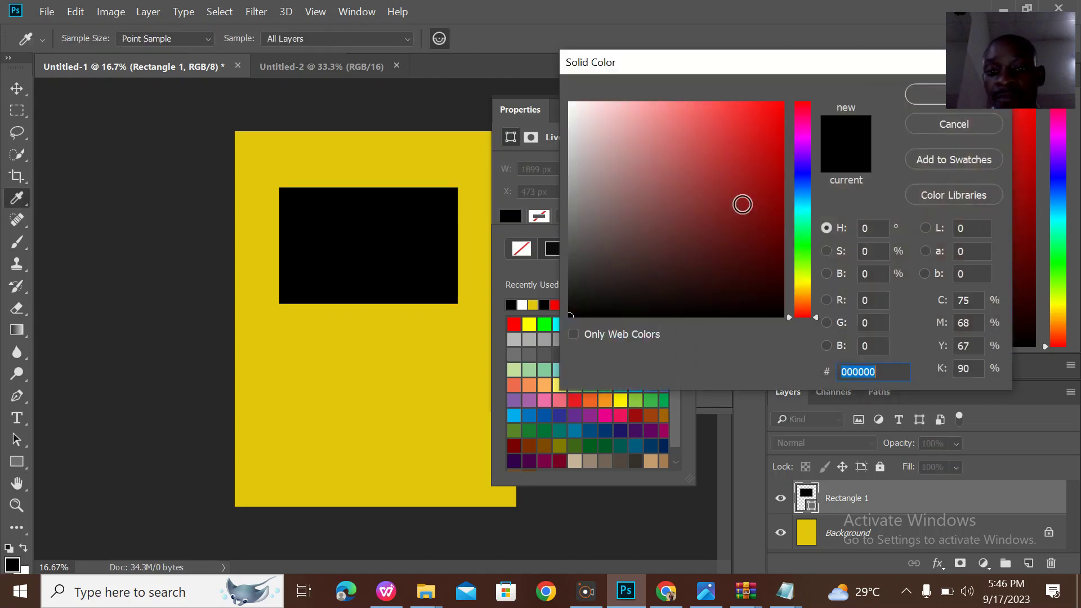
left_click(767, 129)
left_click(769, 162)
left_click(769, 135)
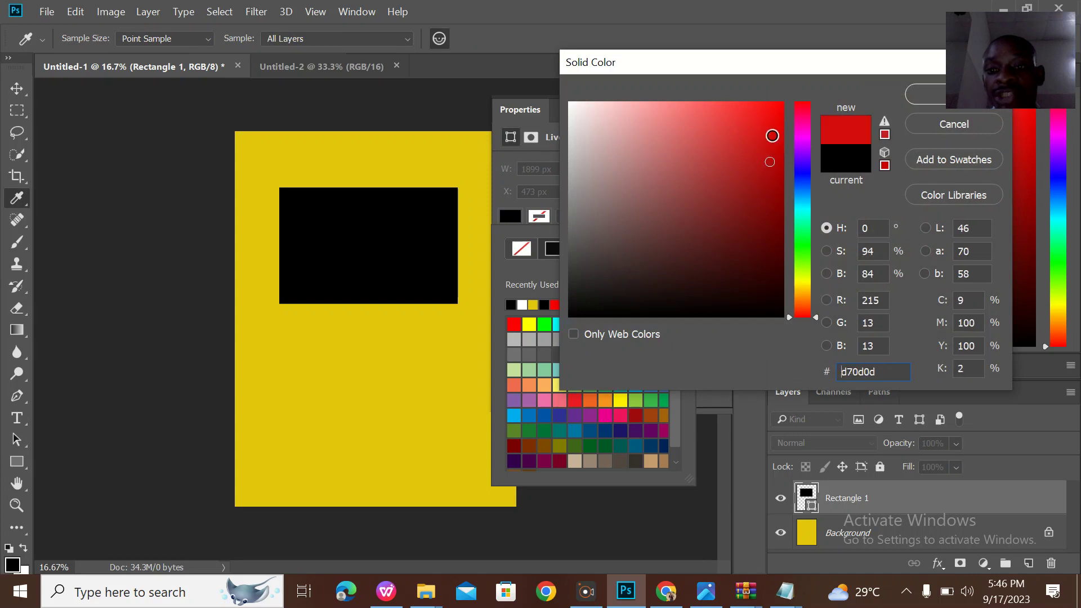
left_click(769, 115)
left_click(775, 150)
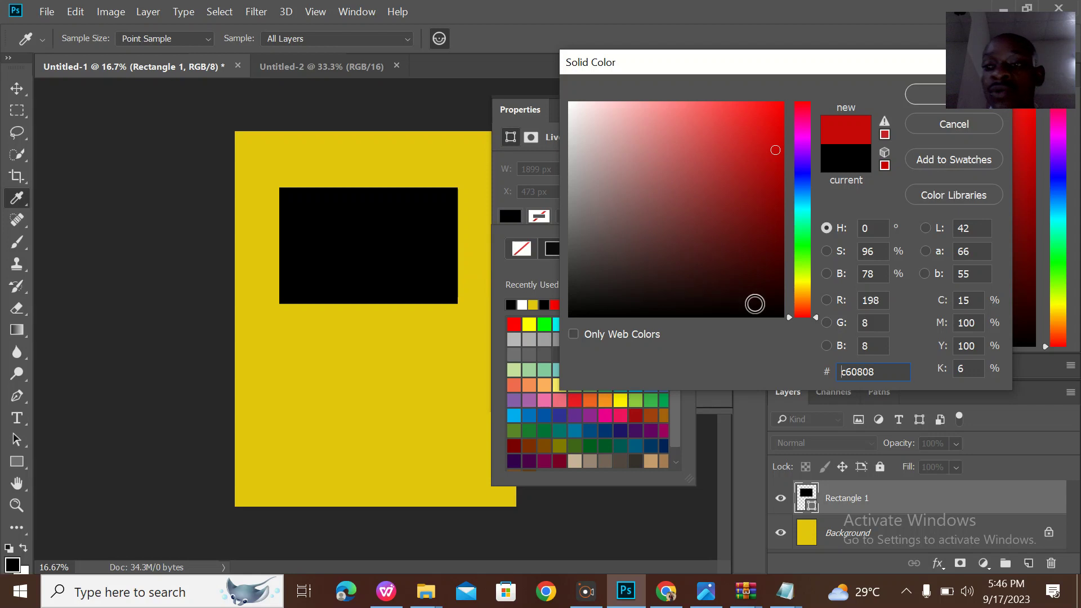
left_click(926, 97)
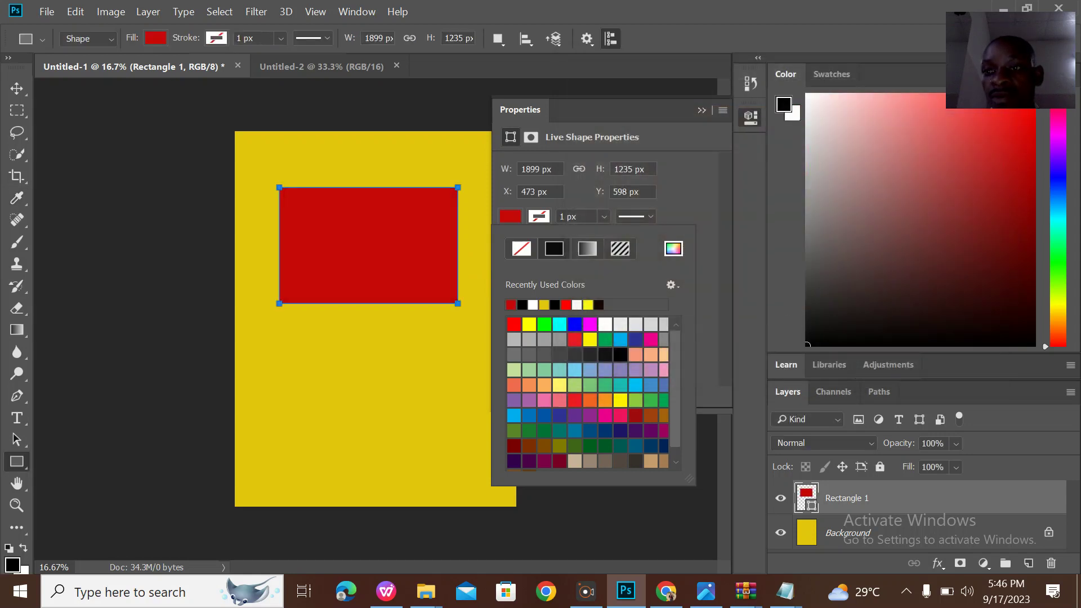
mouse_move(1010, 62)
left_mouse_down()
mouse_move(989, 59)
mouse_move(1025, 56)
left_mouse_up()
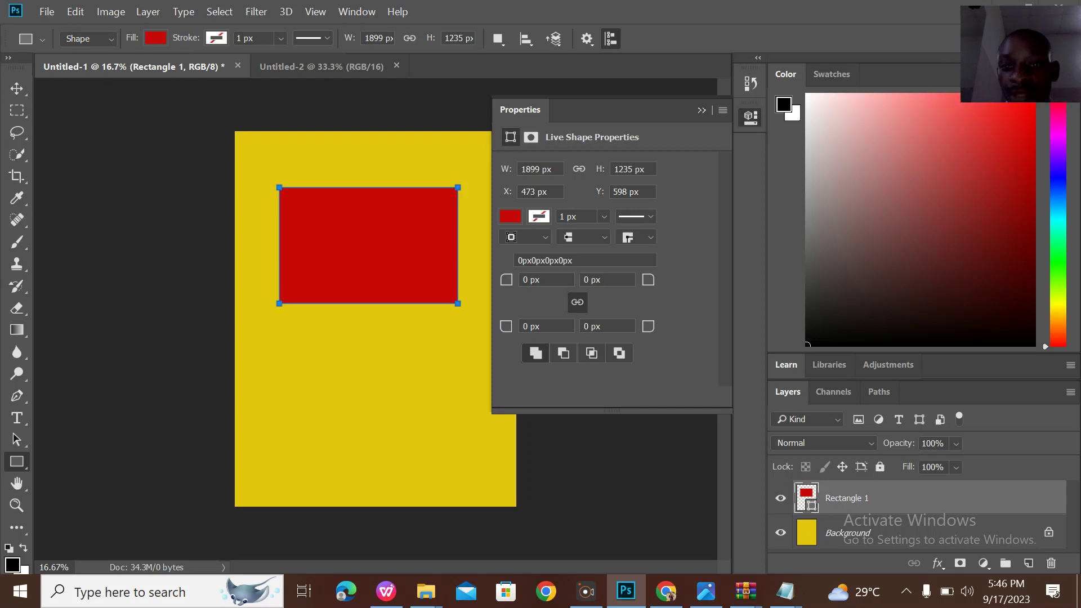
left_click(701, 110)
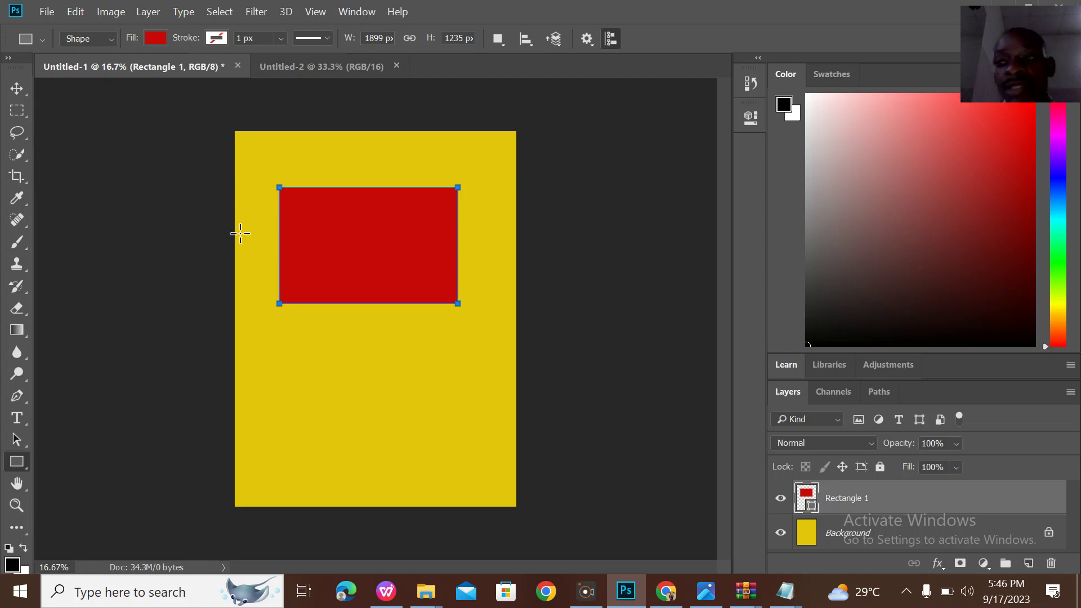
Step: Draw a small rectangle about 409 by 327 px inside the red one and delete its layer
left_click_drag(370, 274, 332, 243)
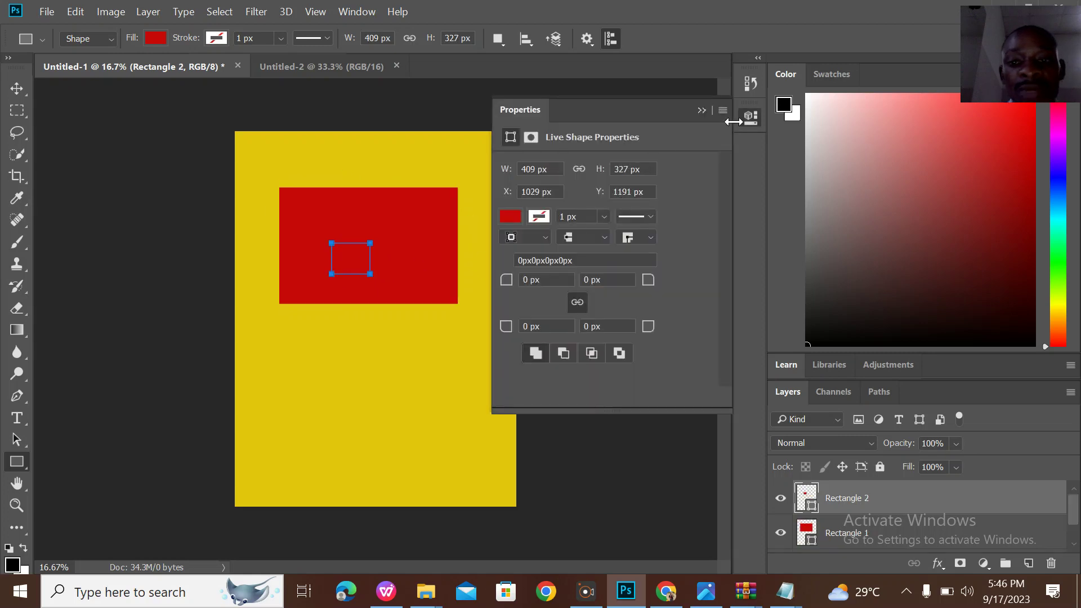
left_click(702, 110)
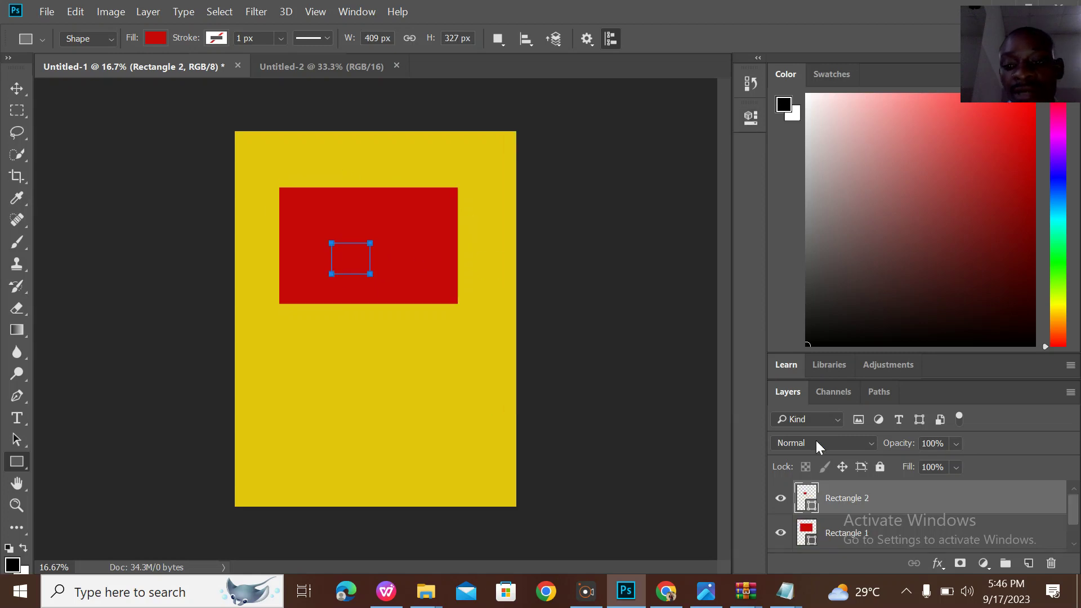
right_click(849, 497)
left_click(907, 107)
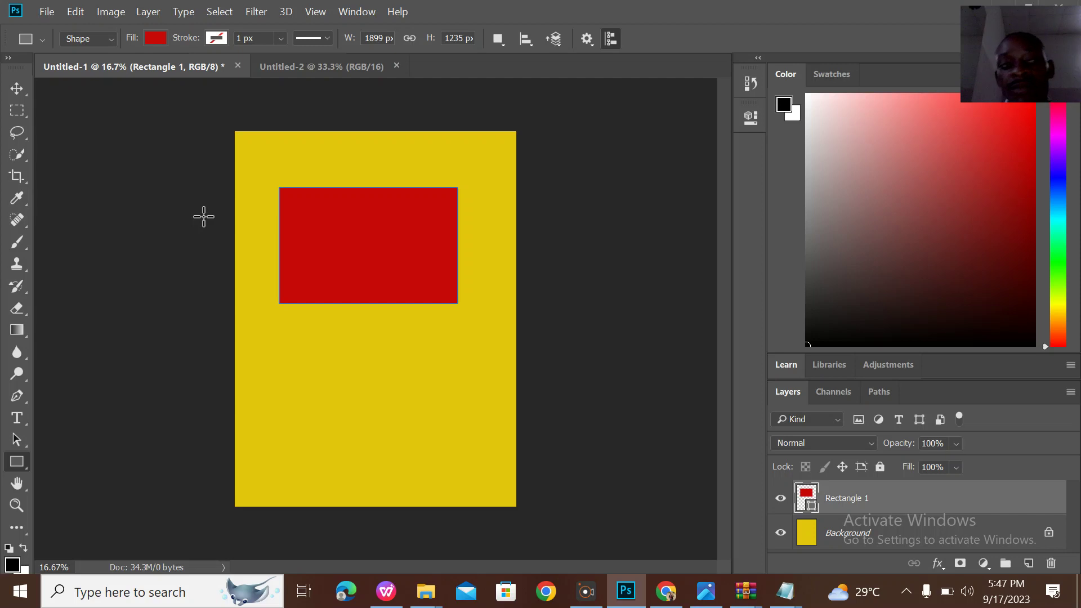
Step: Move the red rectangle up and to the right, towards the canvas's upper-right corner, with the Move tool
left_click(15, 90)
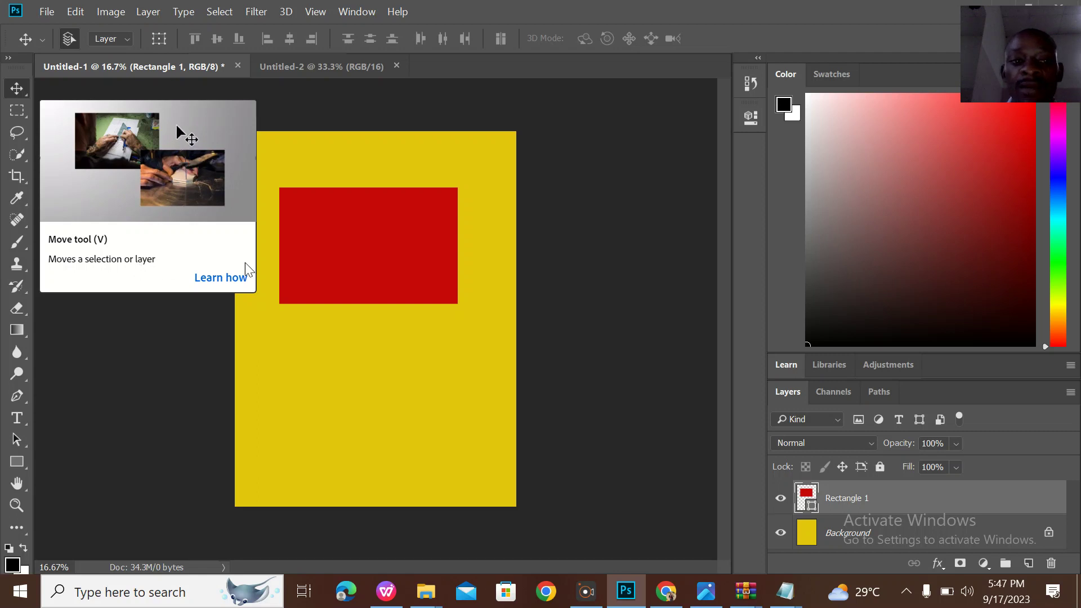
left_click_drag(389, 262, 406, 215)
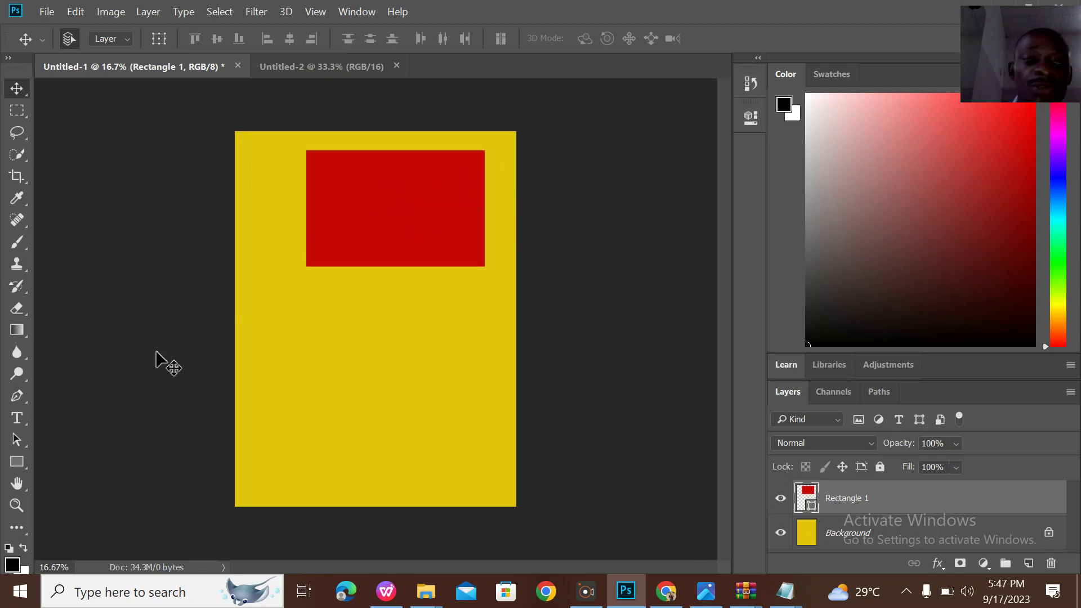
Step: Draw an ellipse shape about 2142 by 1216 px below the red rectangle with the Ellipse Tool
left_click(18, 461)
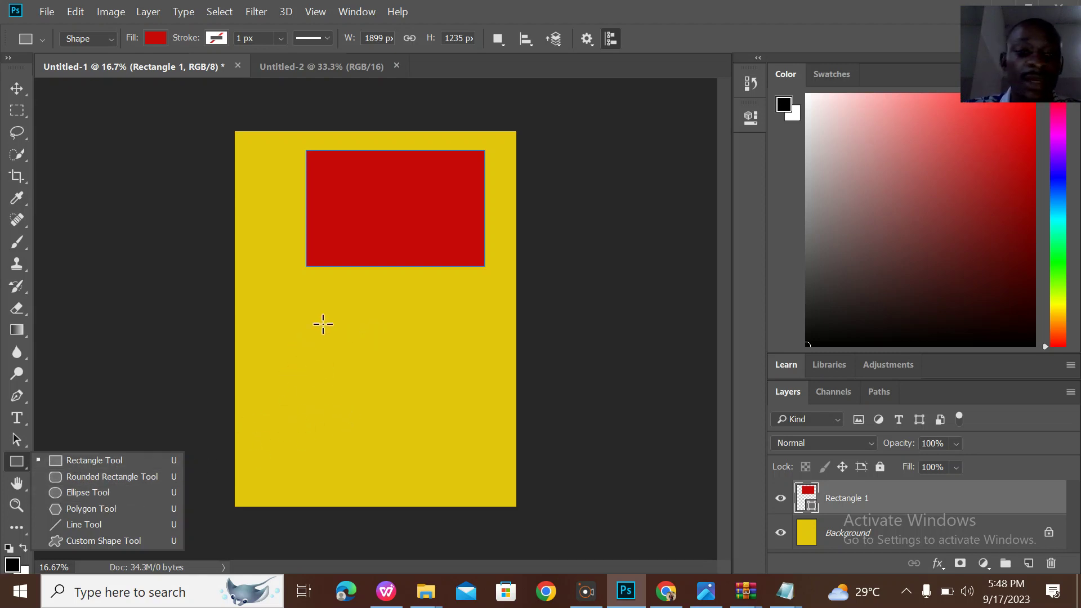
left_click(110, 492)
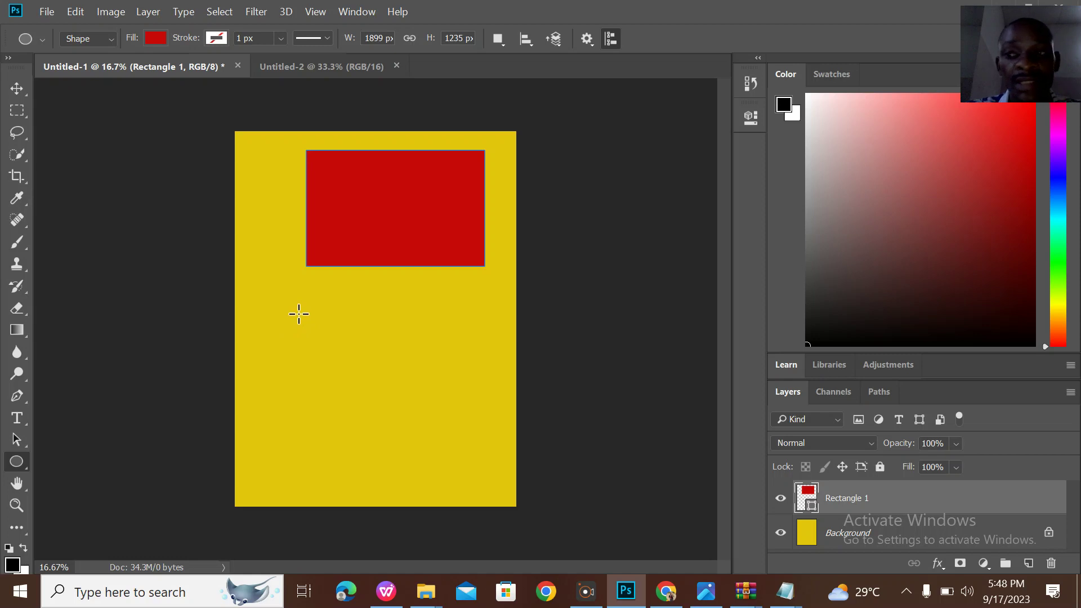
left_click_drag(290, 302, 491, 417)
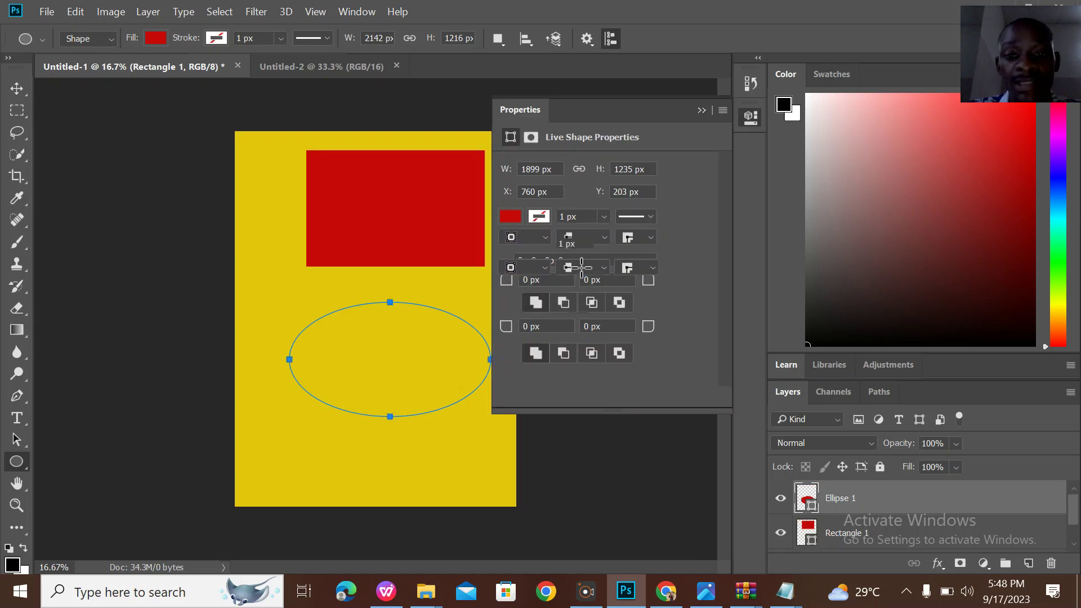
Step: Try magenta and yellow fills on the ellipse, settle on the recently used off-white, and collapse the shape properties
left_click(511, 242)
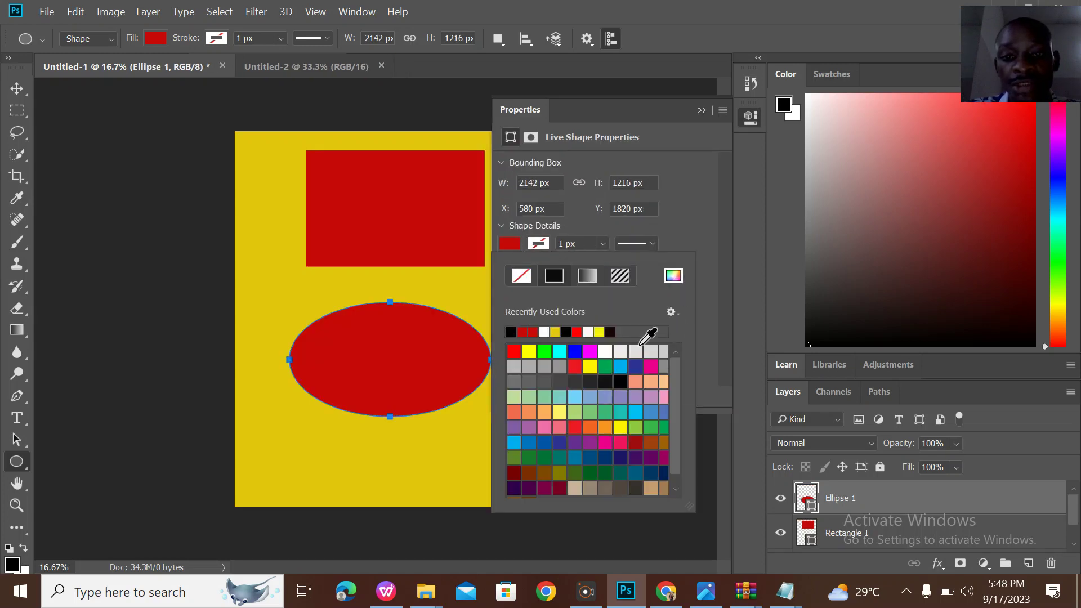
left_click(589, 351)
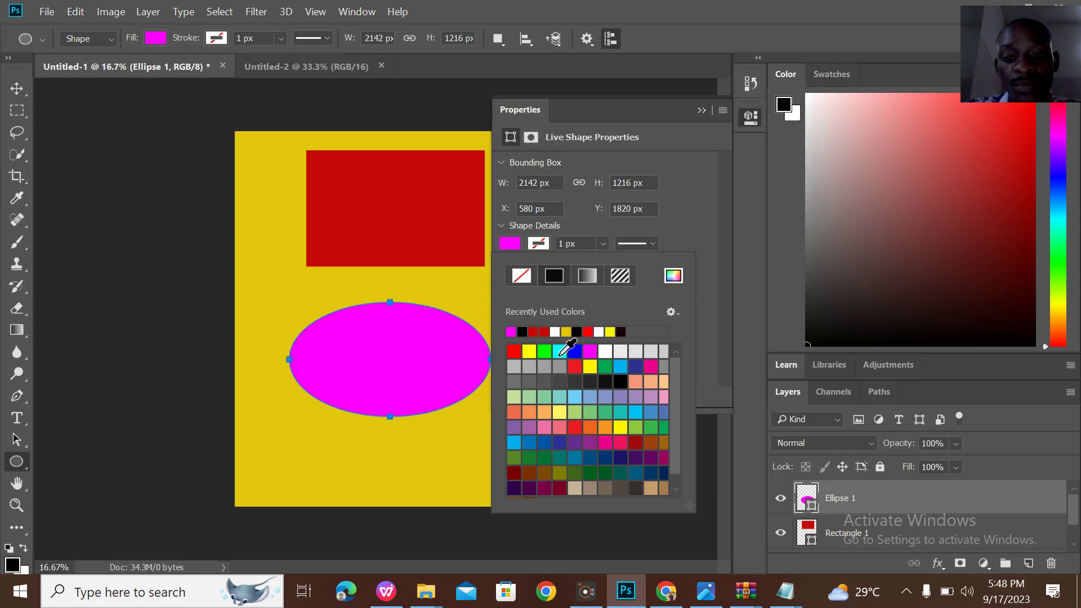
left_click(529, 352)
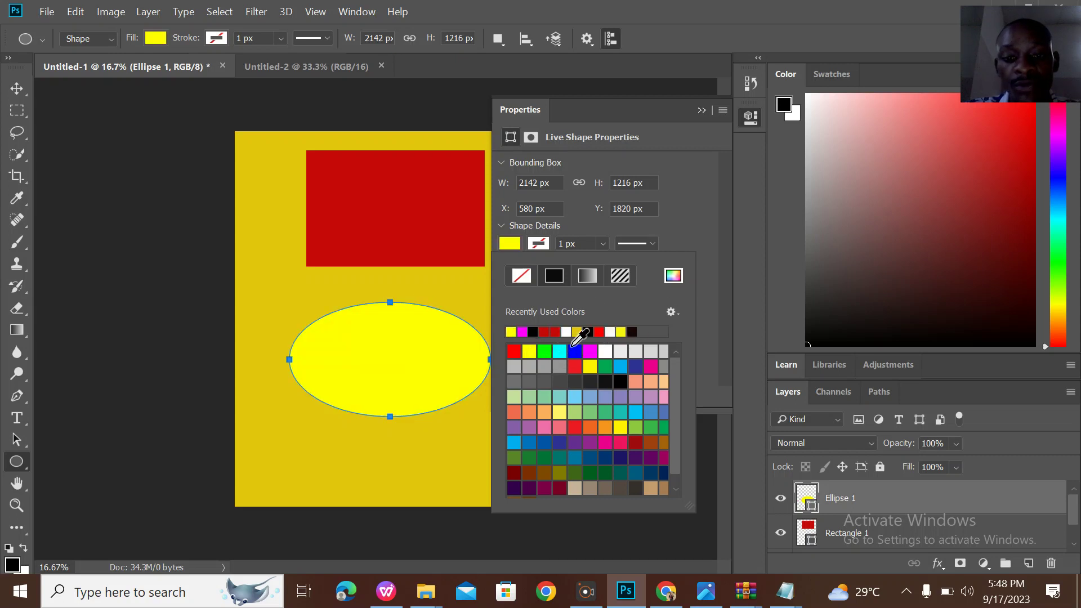
left_click(610, 332)
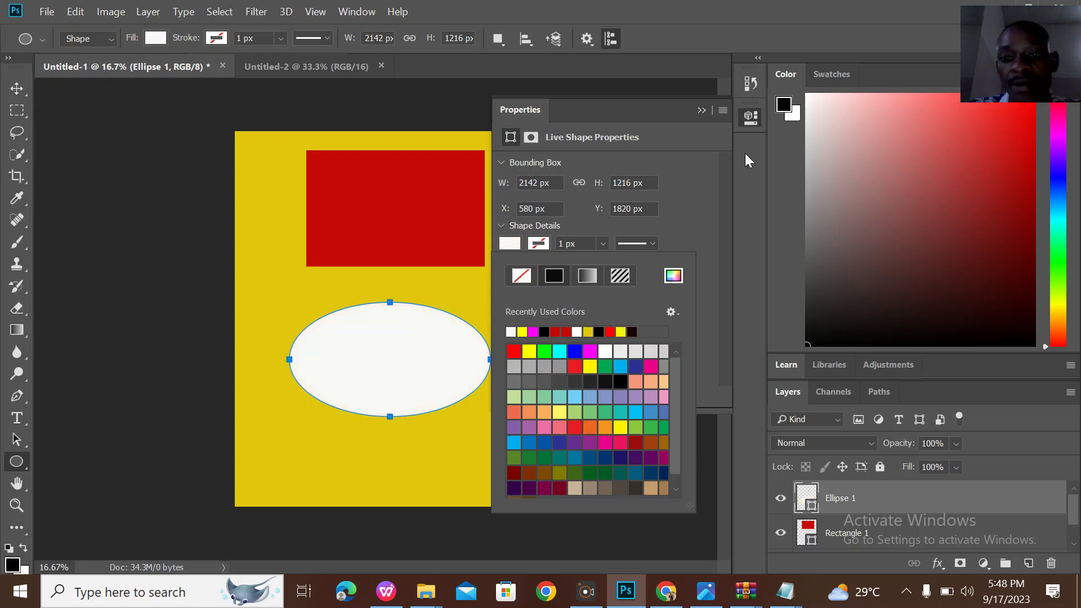
left_click(702, 111)
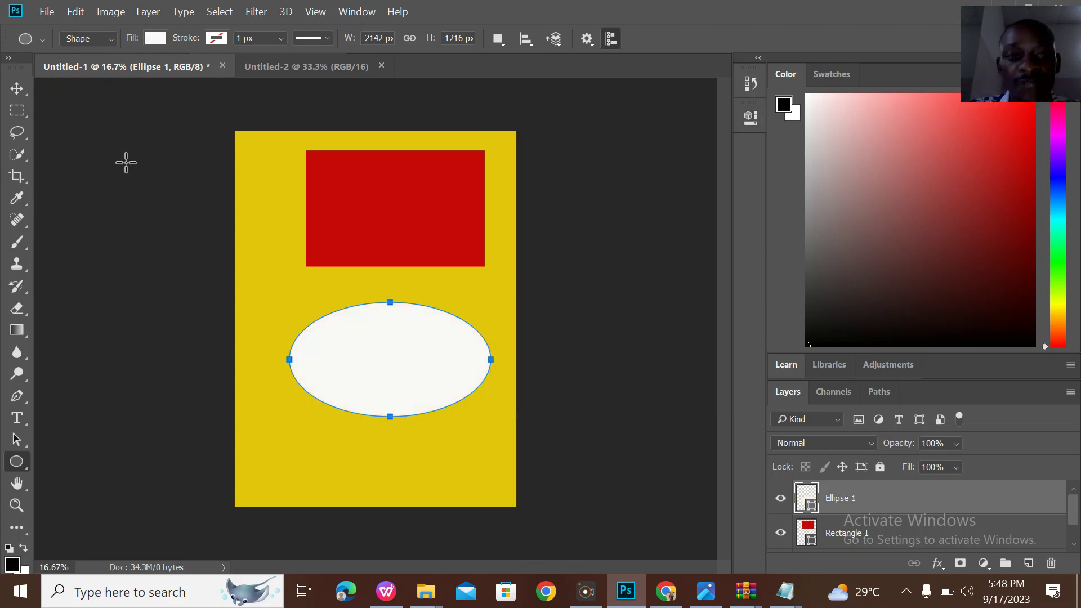
Step: Select the red rectangle on the canvas with the Move tool and delete its layer
left_click(16, 88)
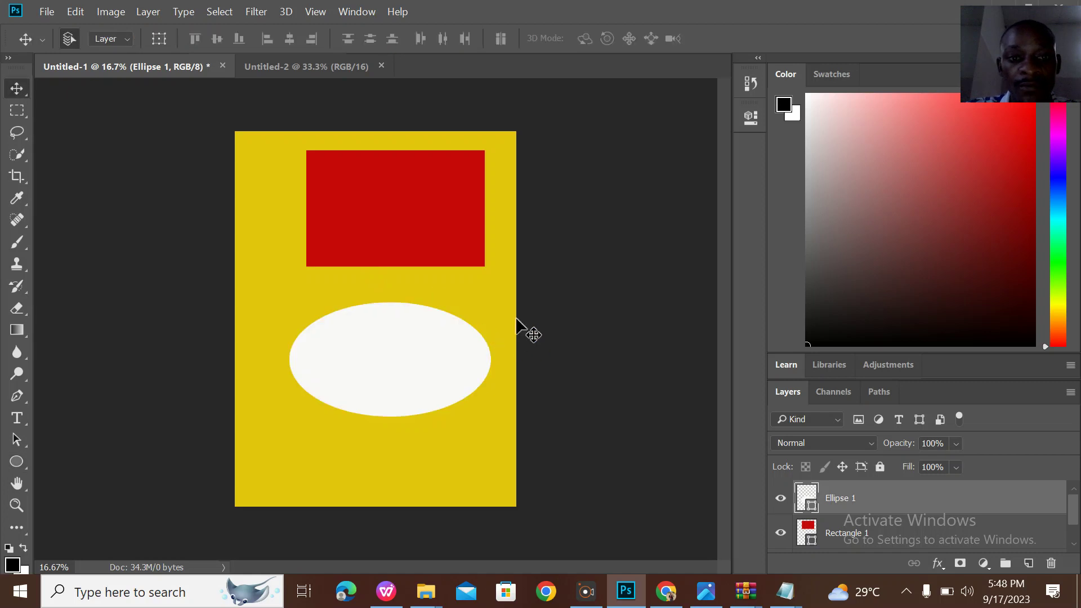
left_click(420, 228)
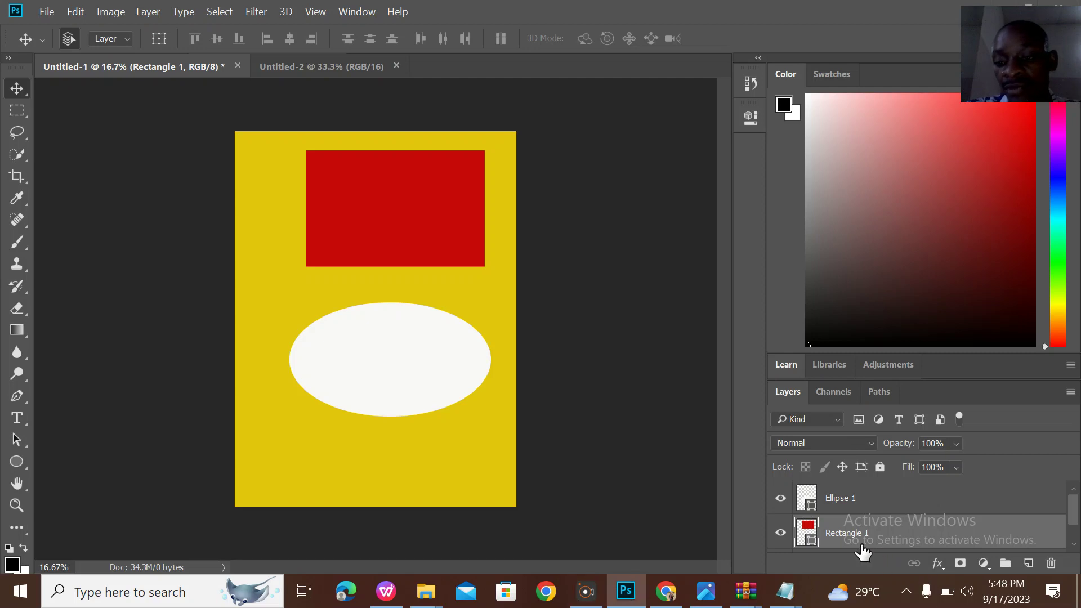
right_click(840, 542)
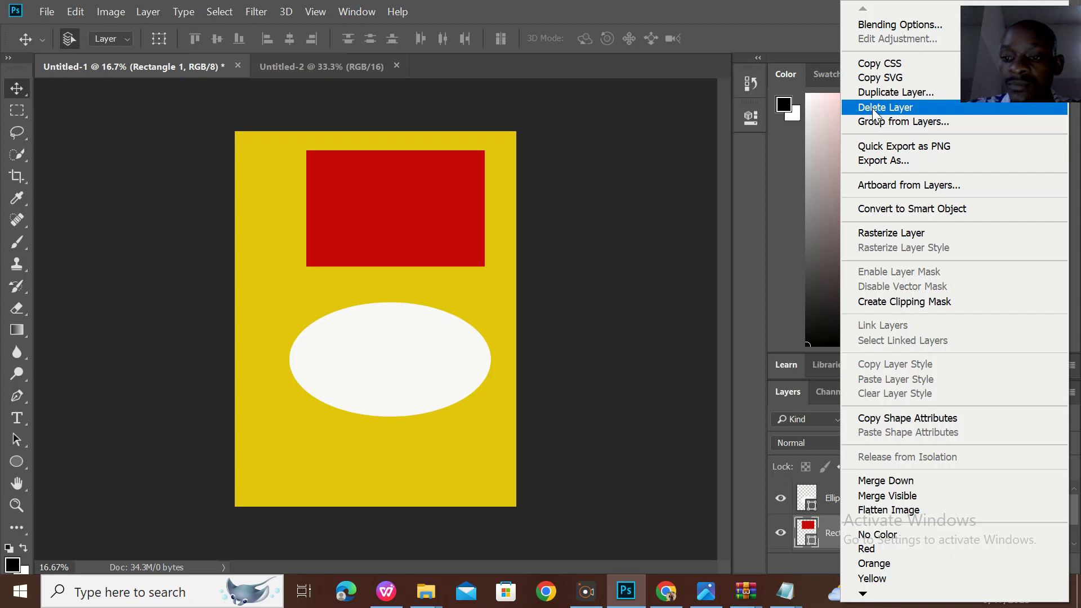
left_click(748, 298)
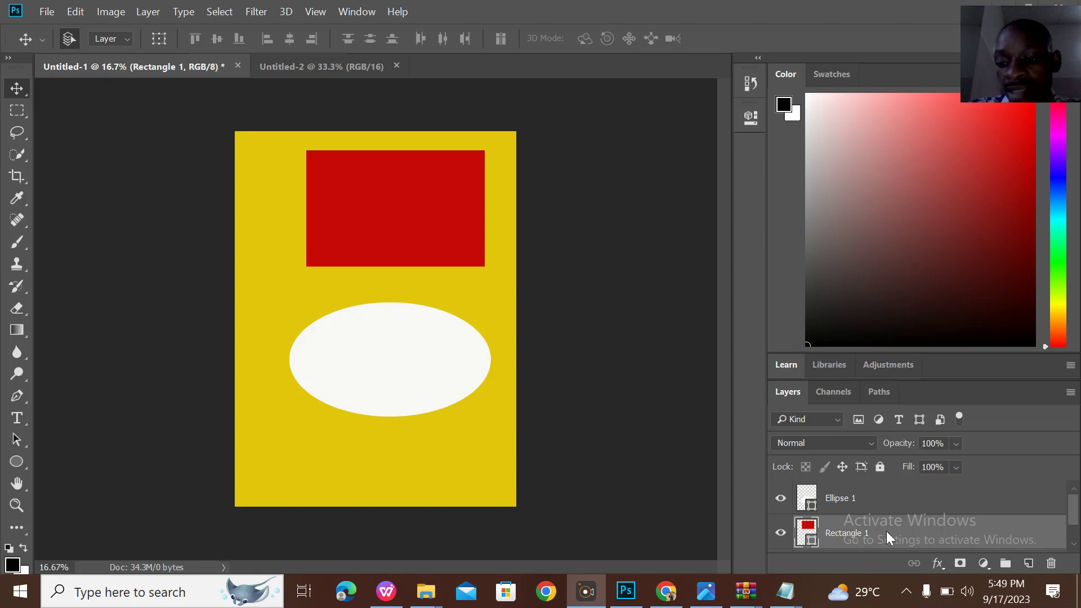
right_click(933, 528)
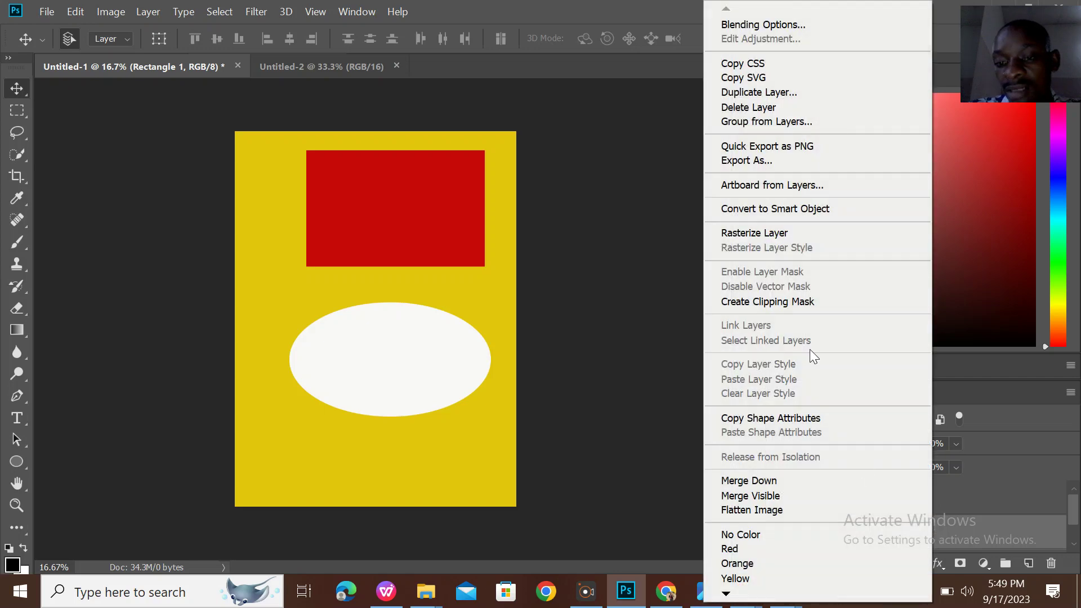
left_click(757, 109)
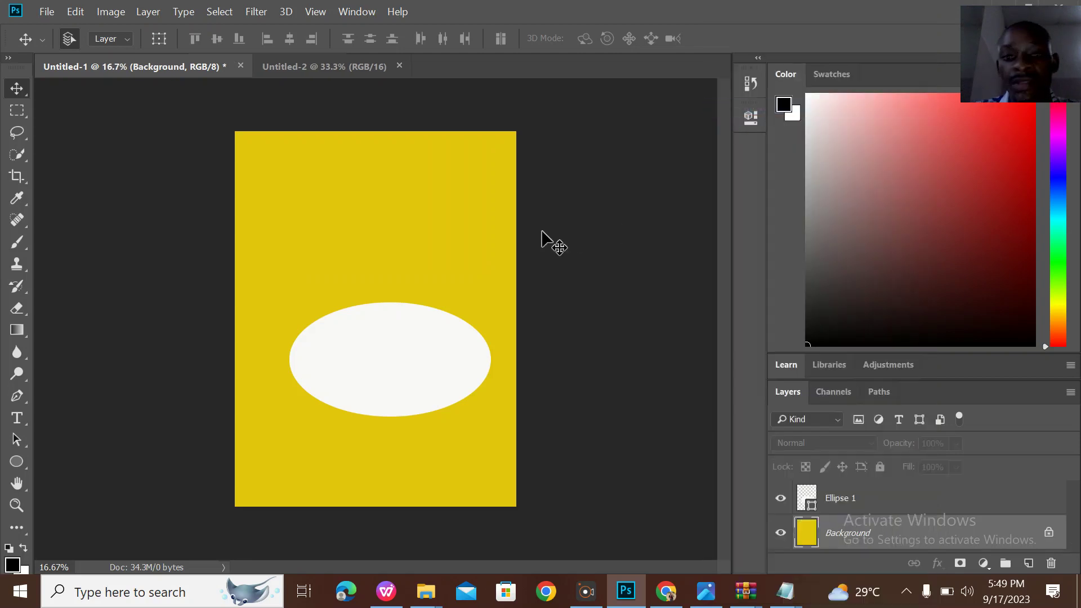
Step: Draw an off-white rectangle shape about 2034 by 986 px above the ellipse with the Rectangle Tool
left_click(403, 347)
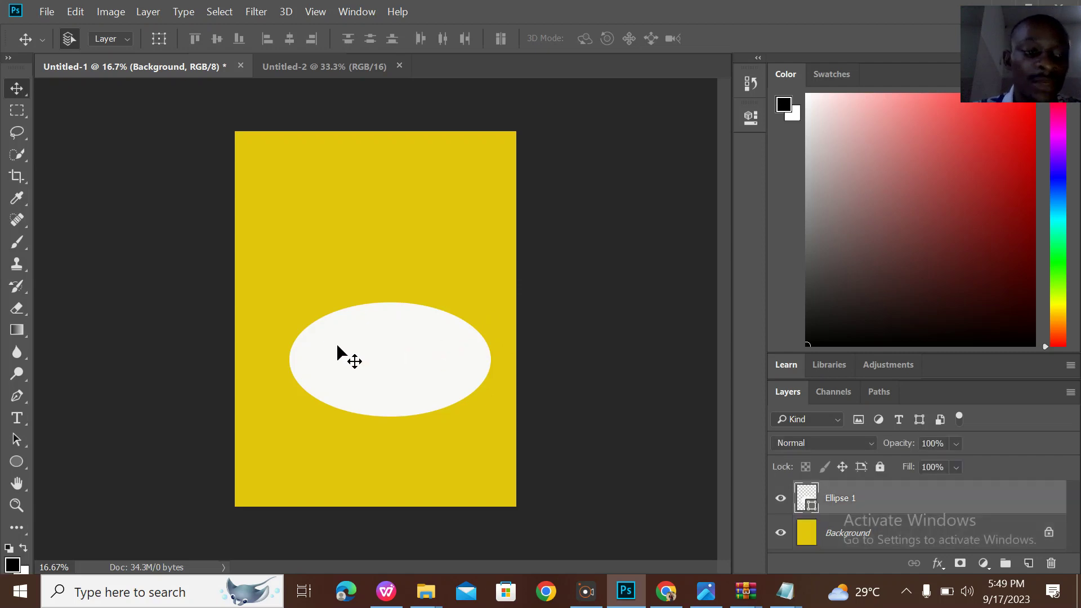
left_click(25, 462)
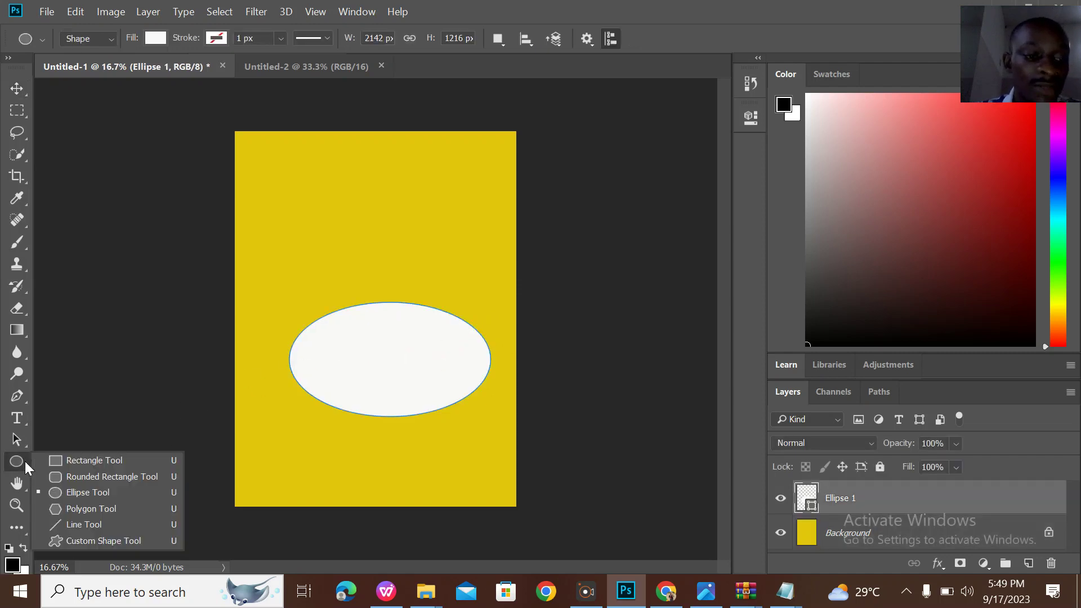
left_click(93, 461)
left_click_drag(264, 164, 455, 257)
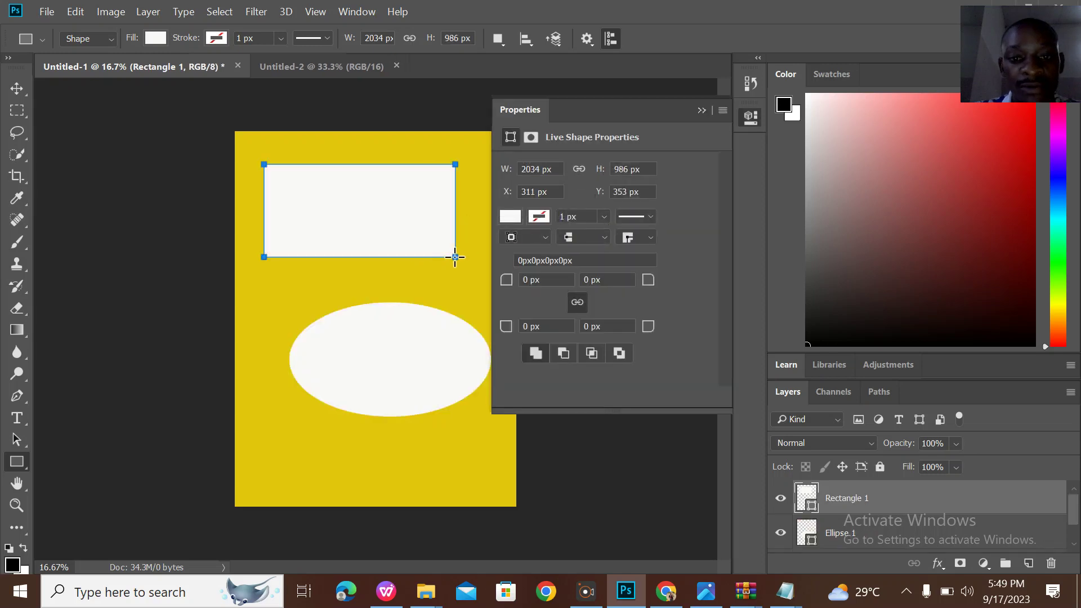
Step: Change the fill of the upper rectangle from the swatches to pure blue
left_click(516, 213)
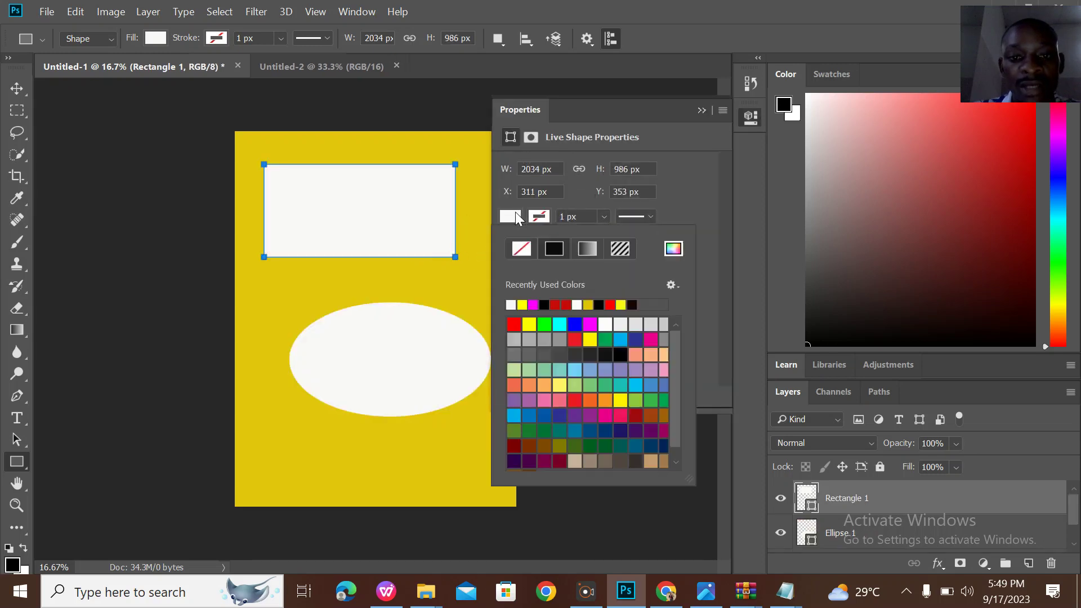
left_click(574, 325)
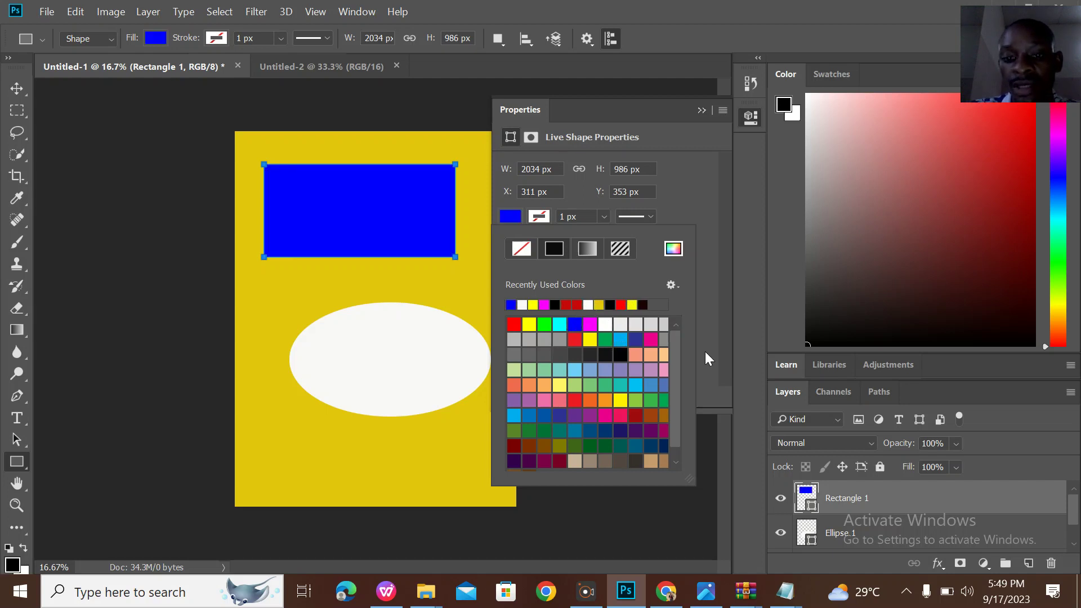
left_click(709, 275)
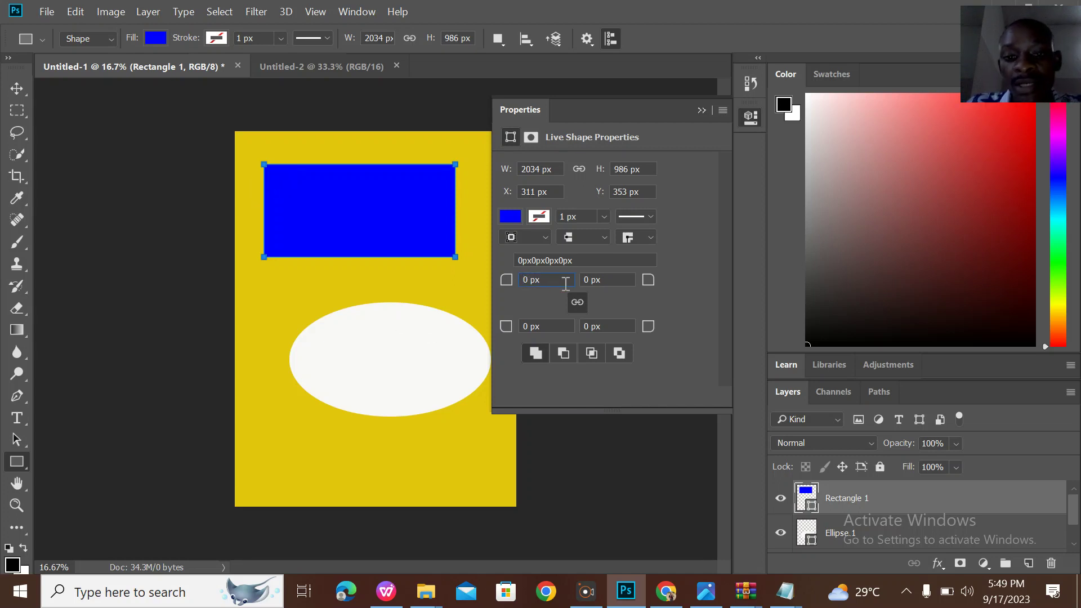
Step: Round all four corners of the blue rectangle to 150 px and shift it slightly right on the canvas
type("5")
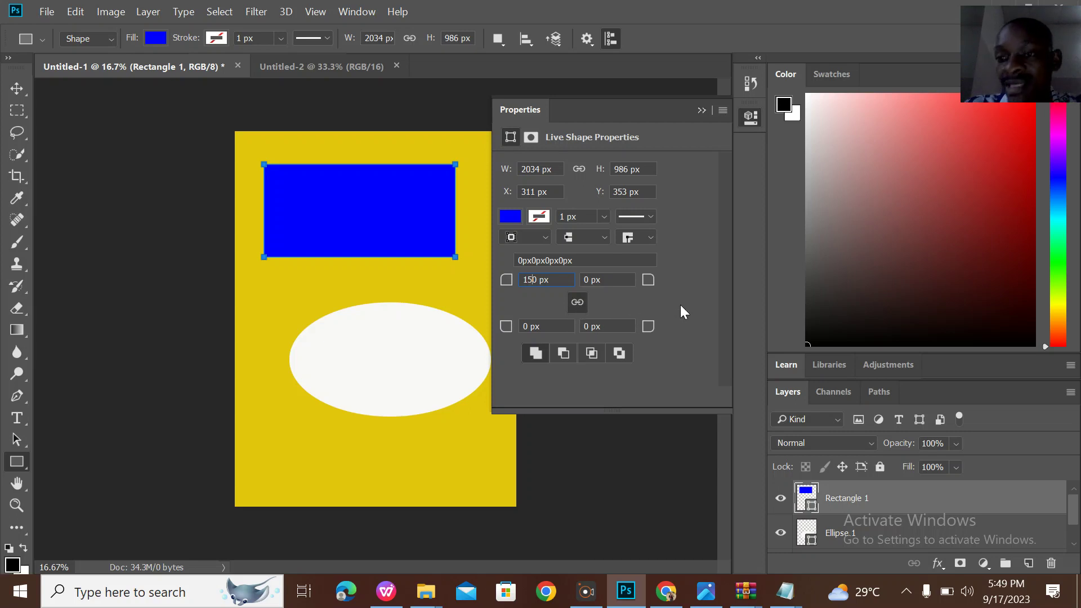
key("Return")
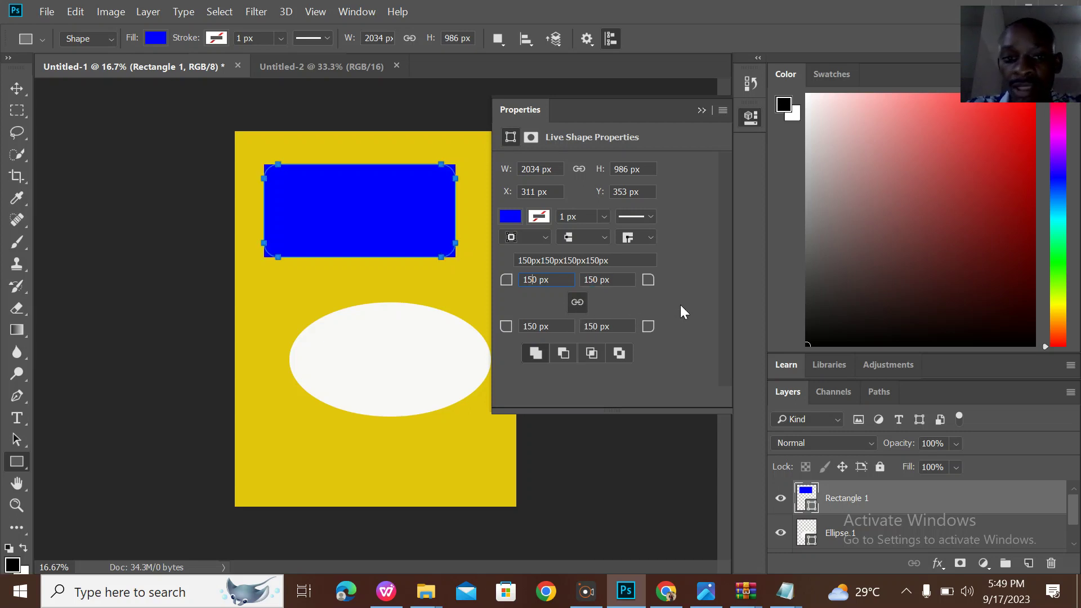
left_click(702, 110)
left_click(17, 88)
left_click_drag(382, 228, 398, 227)
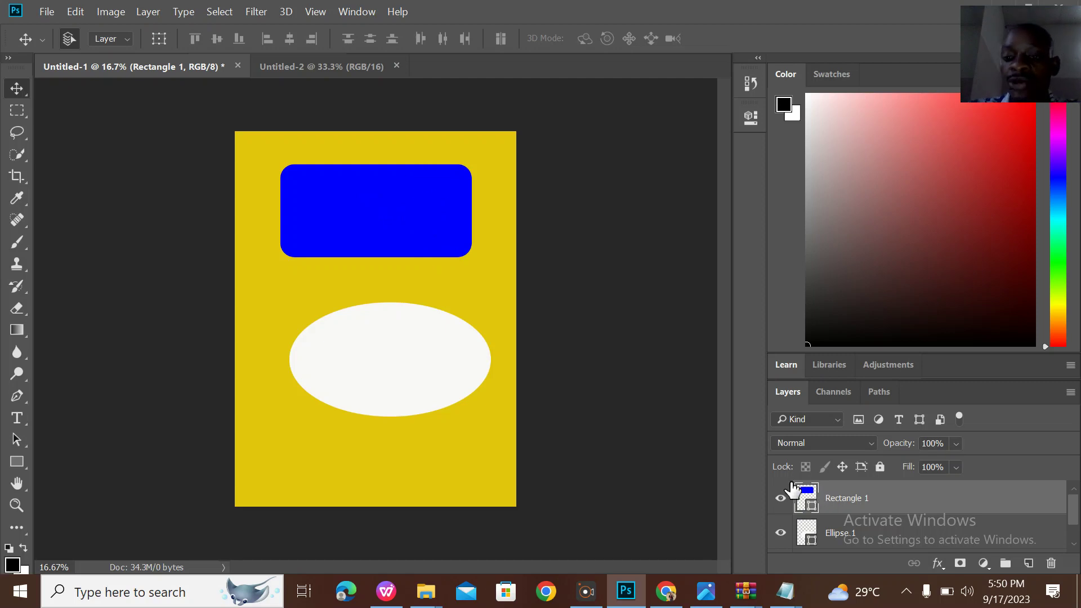
Step: Add a Stroke layer style to the blue rectangle with a size of 98 px
left_click(938, 563)
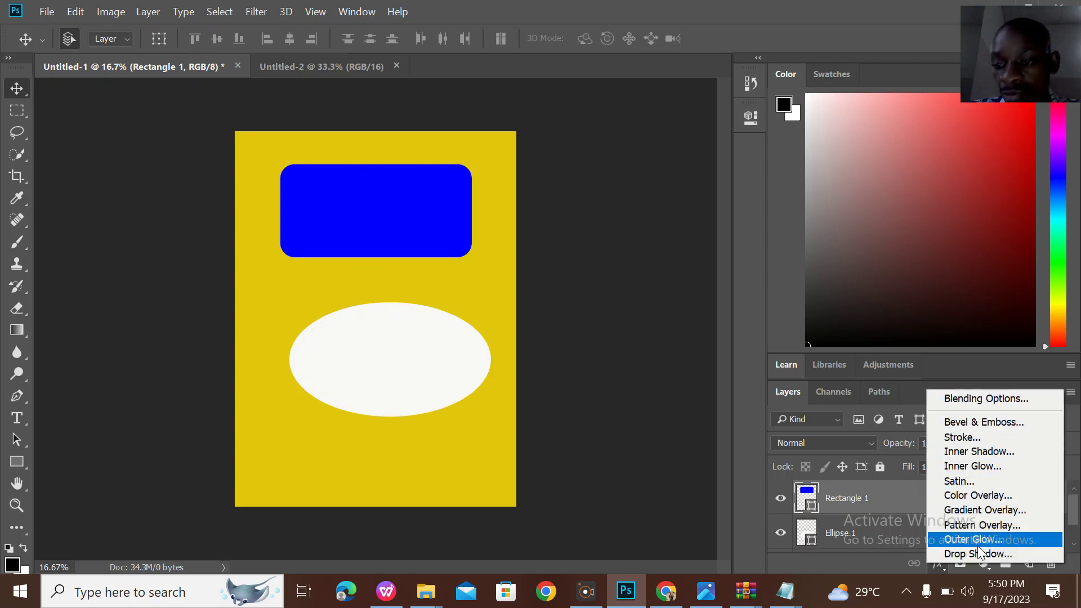
left_click(987, 443)
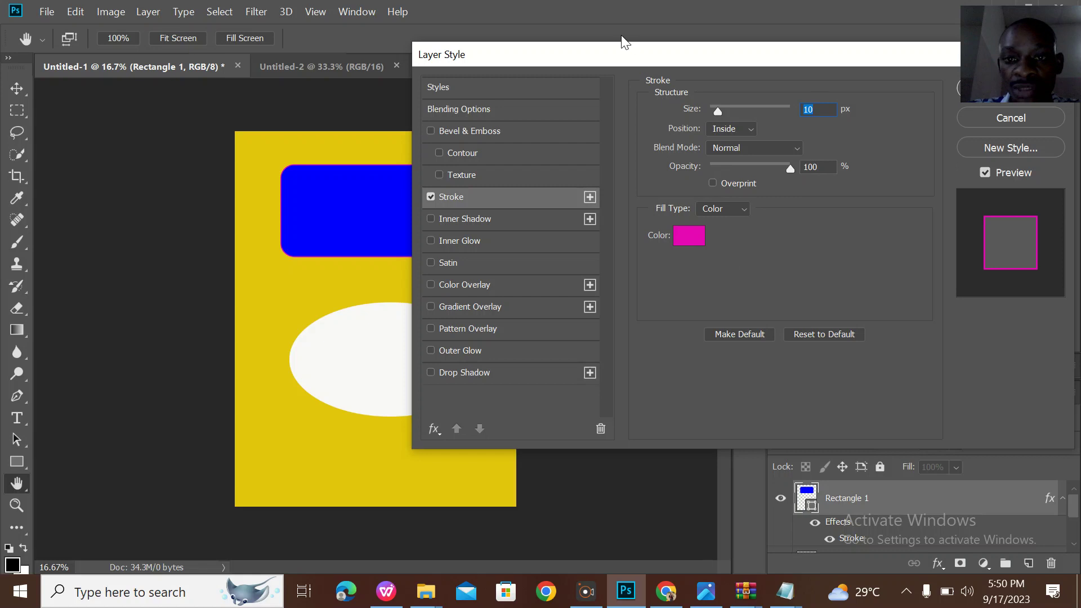
left_click_drag(627, 56, 657, 115)
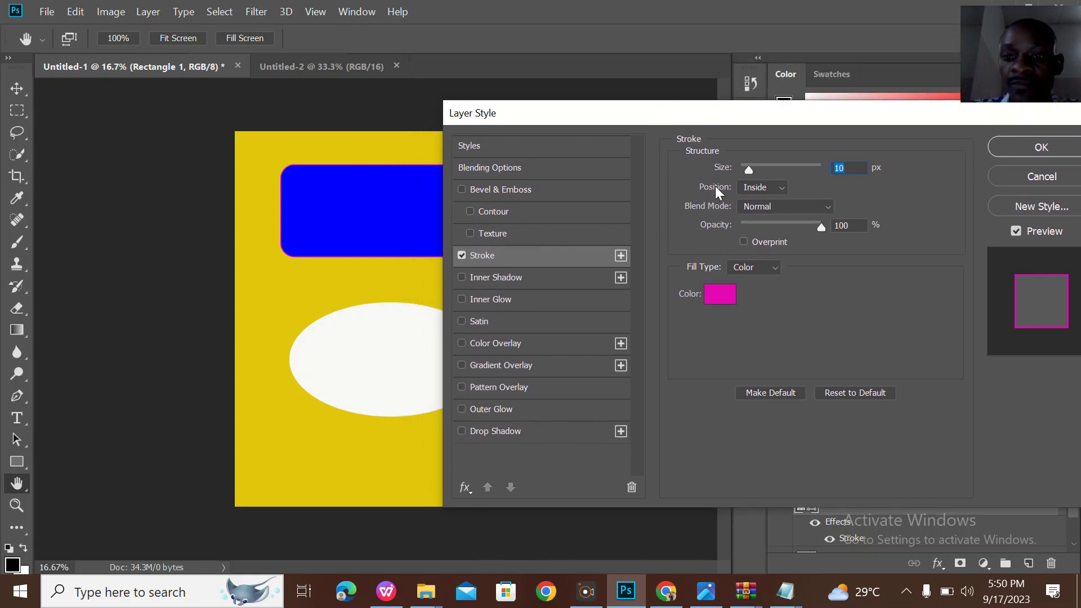
left_click_drag(749, 171, 776, 171)
Step: Try several hues for the rectangle's stroke, settle on red e4082c, and apply the layer style
left_click(720, 295)
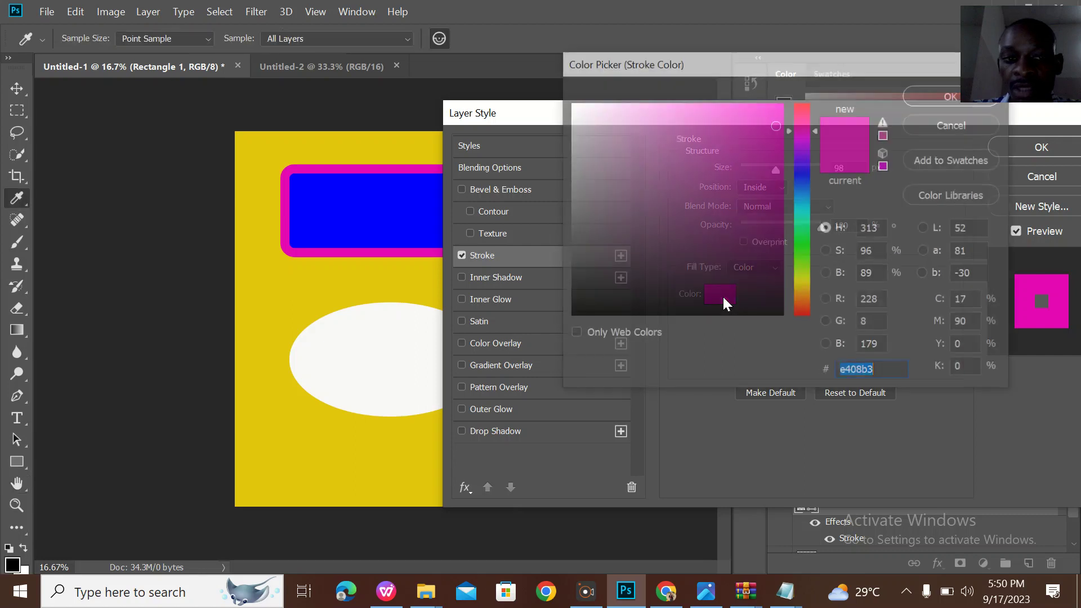
left_click(805, 287)
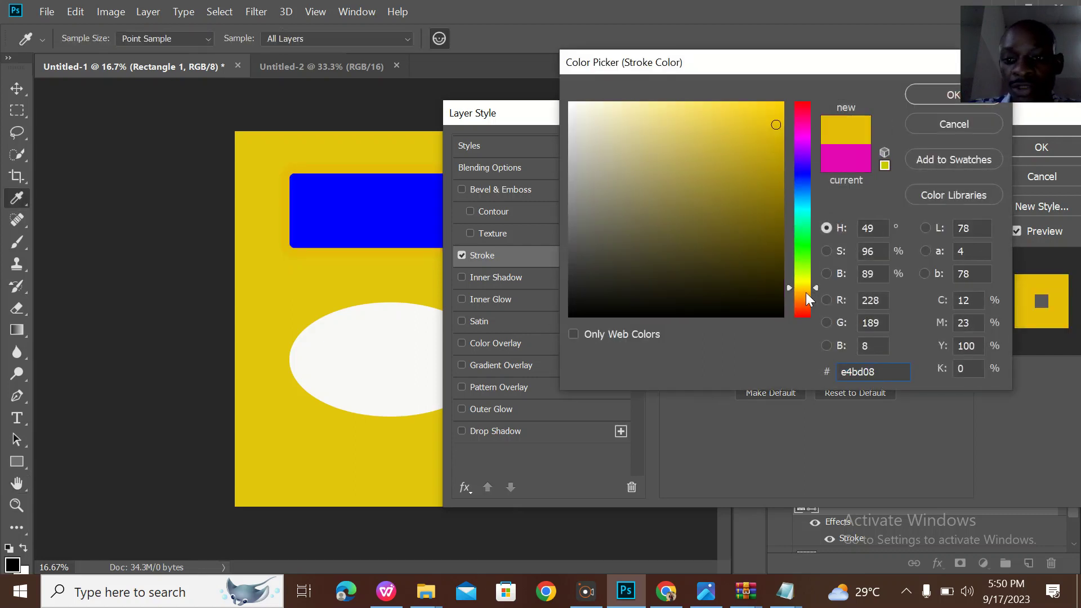
left_click(804, 254)
left_click(802, 242)
left_click(803, 186)
left_click(803, 164)
left_click(801, 123)
left_click(800, 108)
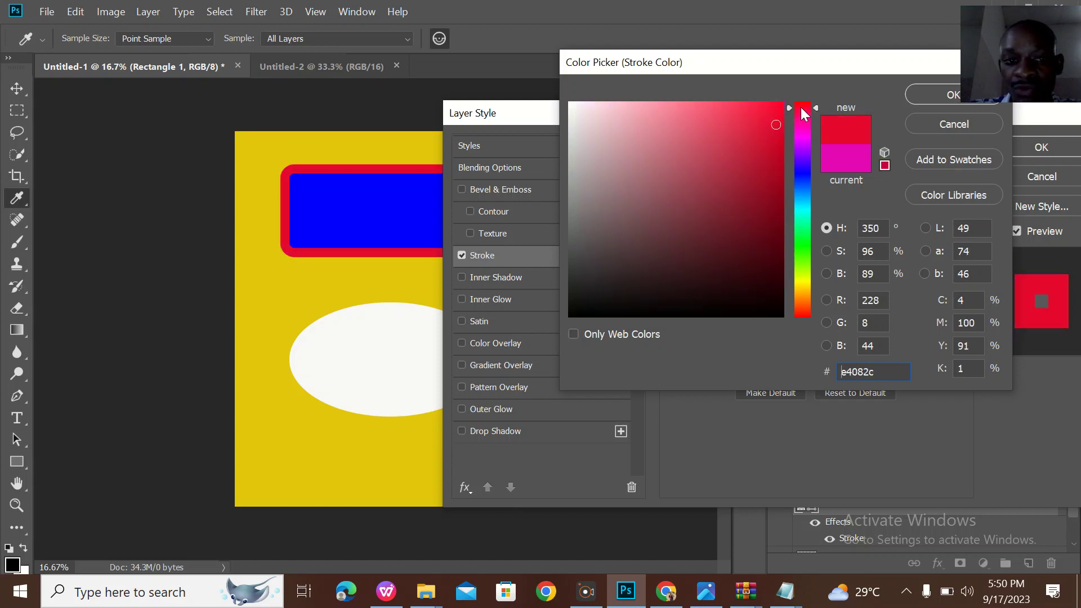
left_click(930, 98)
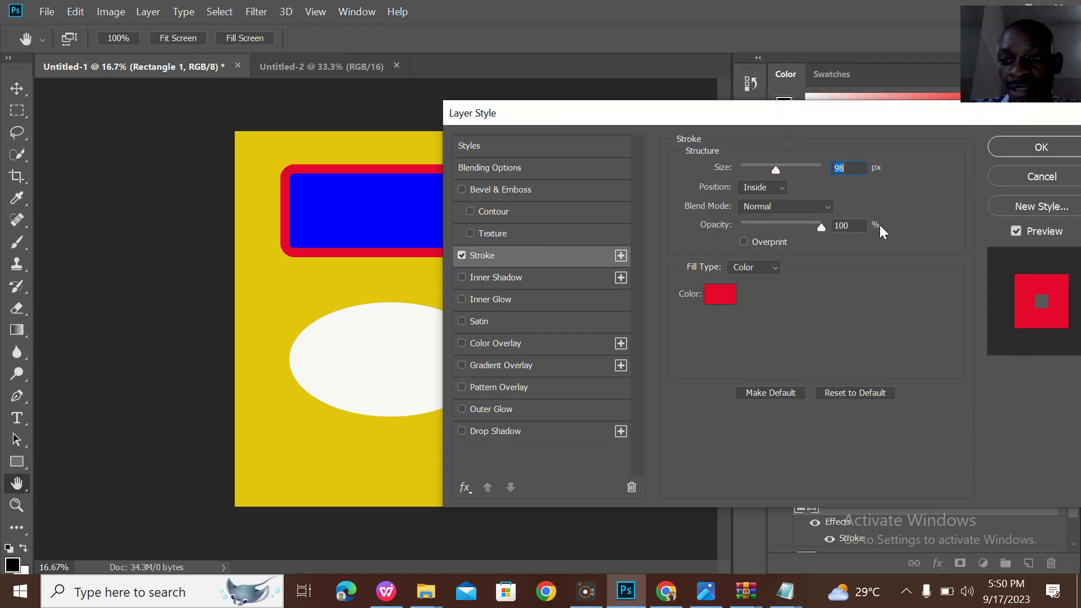
left_click(1040, 147)
left_click(938, 563)
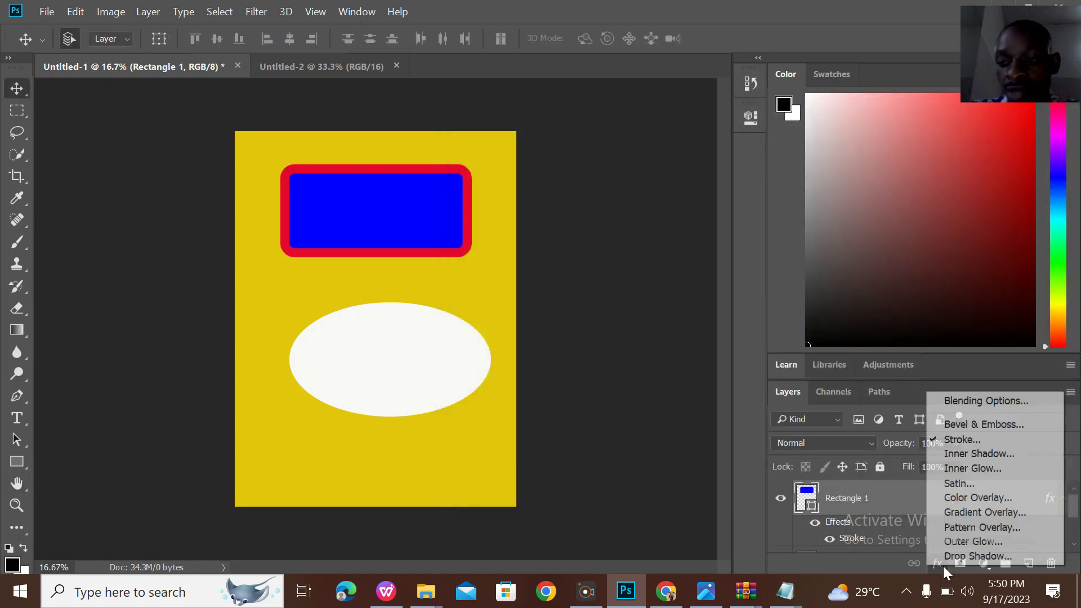
left_click(968, 455)
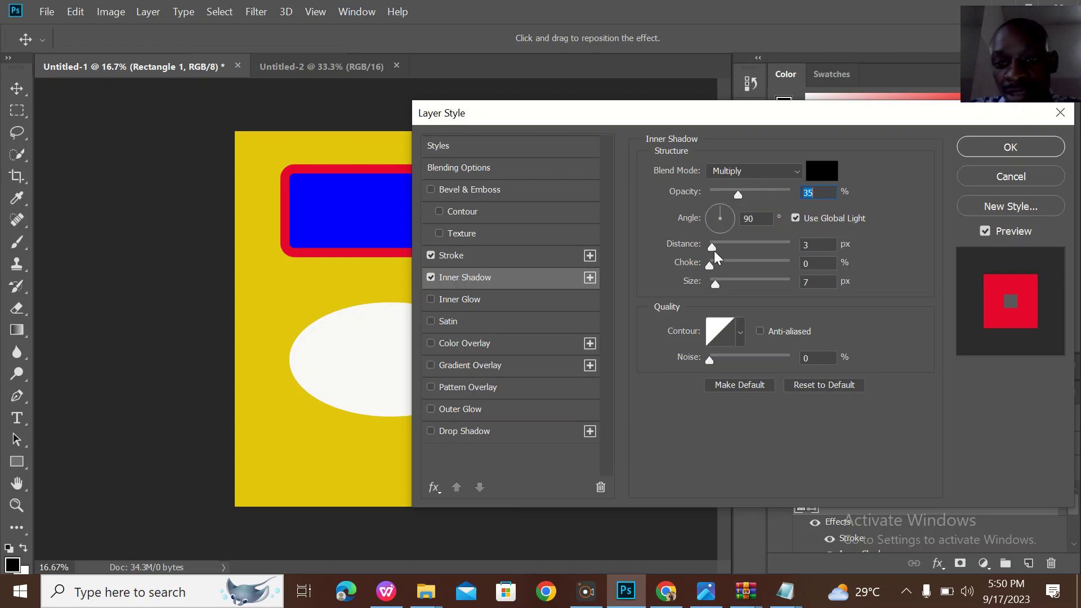
left_click_drag(711, 251, 770, 251)
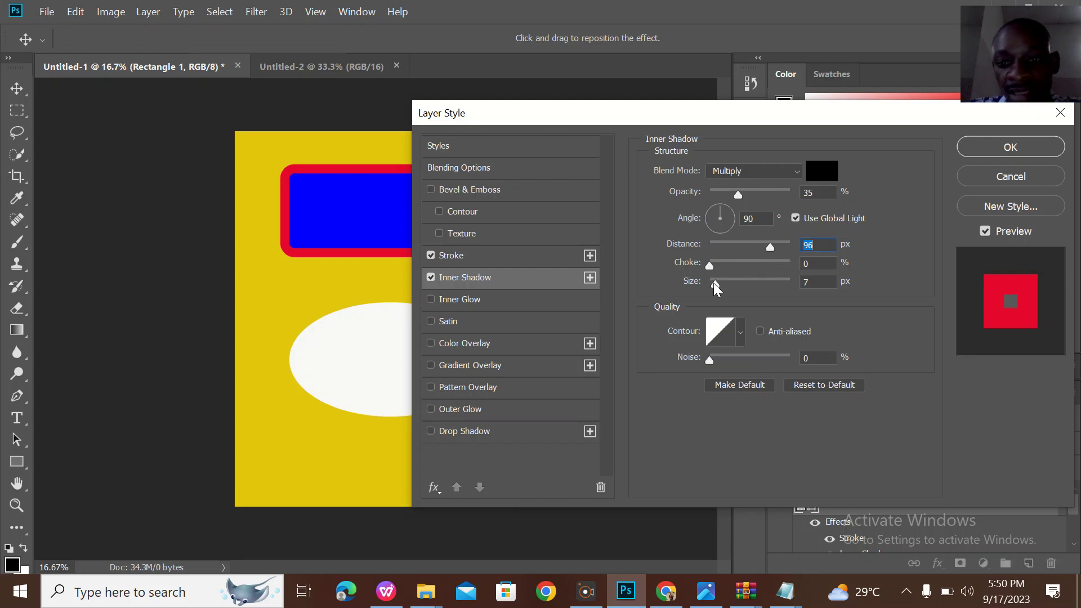
left_click_drag(714, 284, 758, 290)
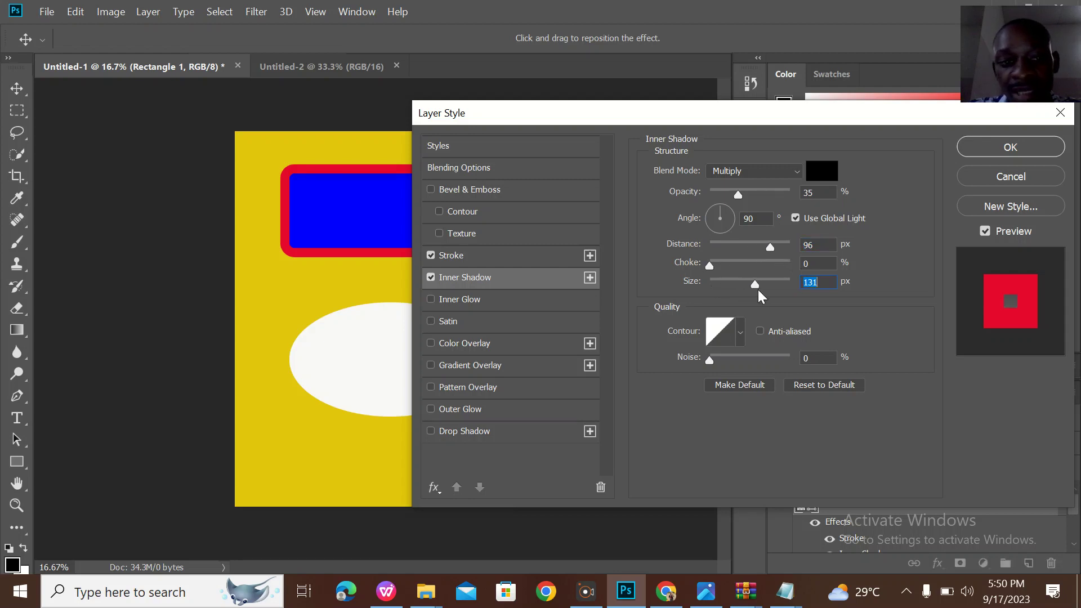
left_click(1031, 181)
Step: Add a Color Overlay to the rectangle and pick dark blue 062a93 as the overlay colour
left_click(938, 563)
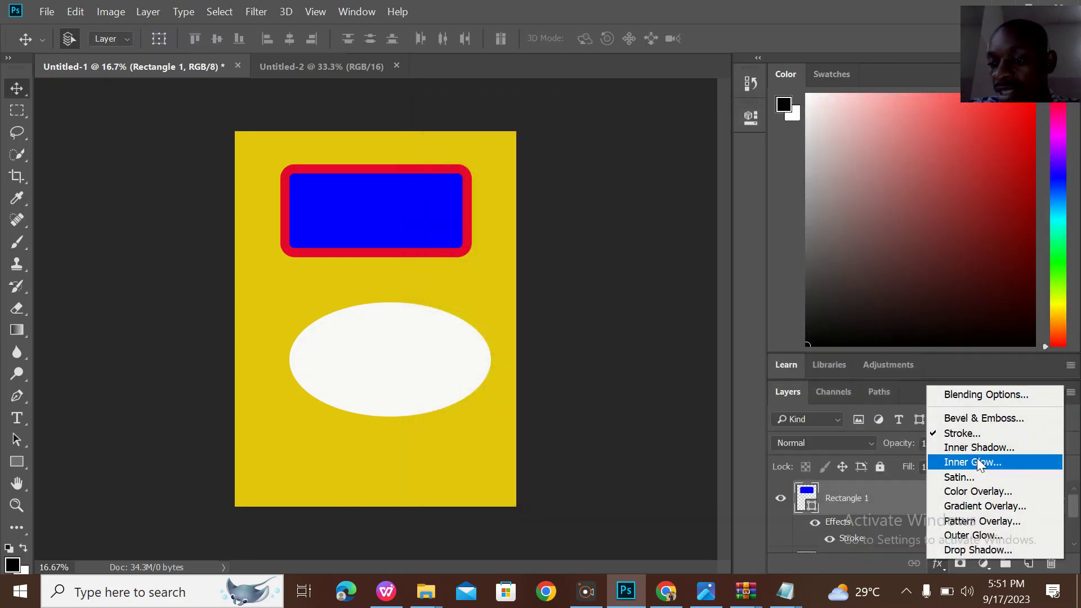
left_click(999, 491)
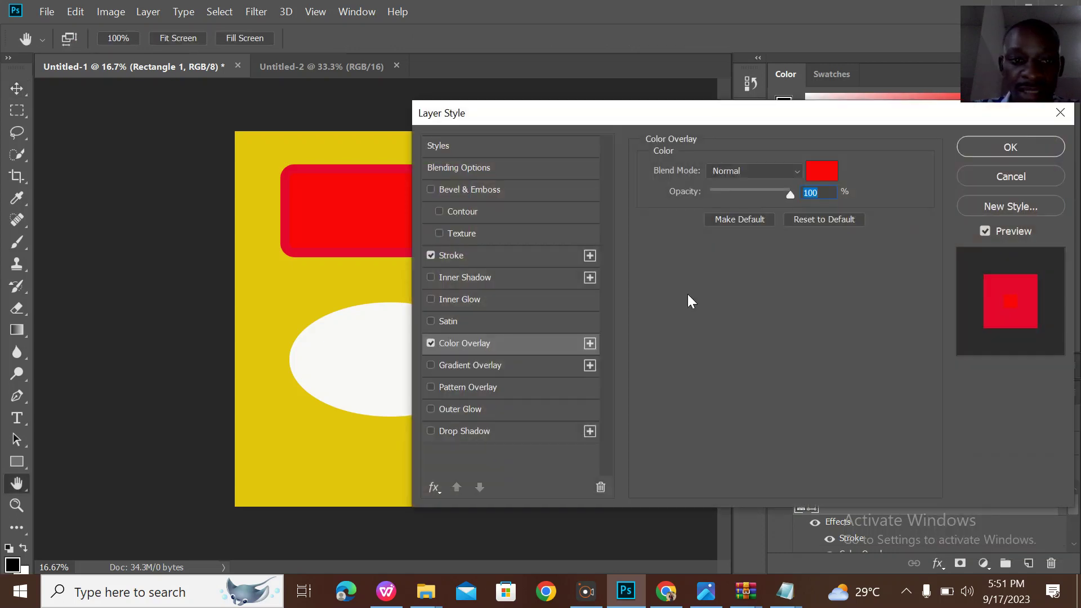
left_click(821, 172)
left_click(775, 143)
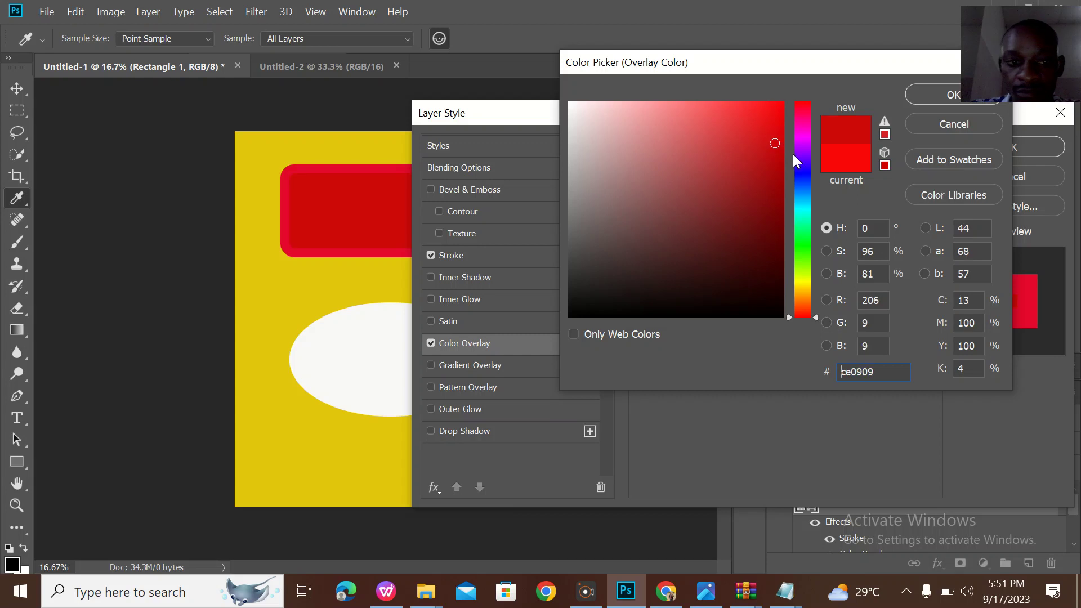
left_click(789, 181)
left_click(776, 193)
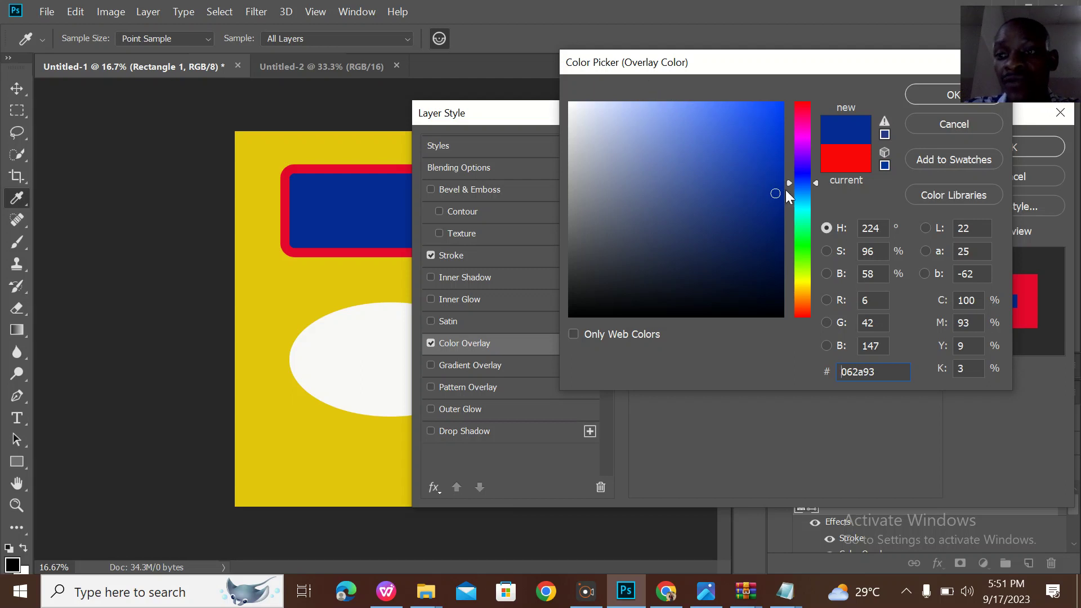
Step: Try lighter, darker and near-black overlay shades, settle on navy 01217b, and apply the Color Overlay
left_click(763, 170)
left_click(768, 132)
left_click(770, 220)
left_click(766, 274)
left_click(776, 237)
left_click(758, 204)
left_click(625, 213)
left_click(669, 311)
left_click(751, 312)
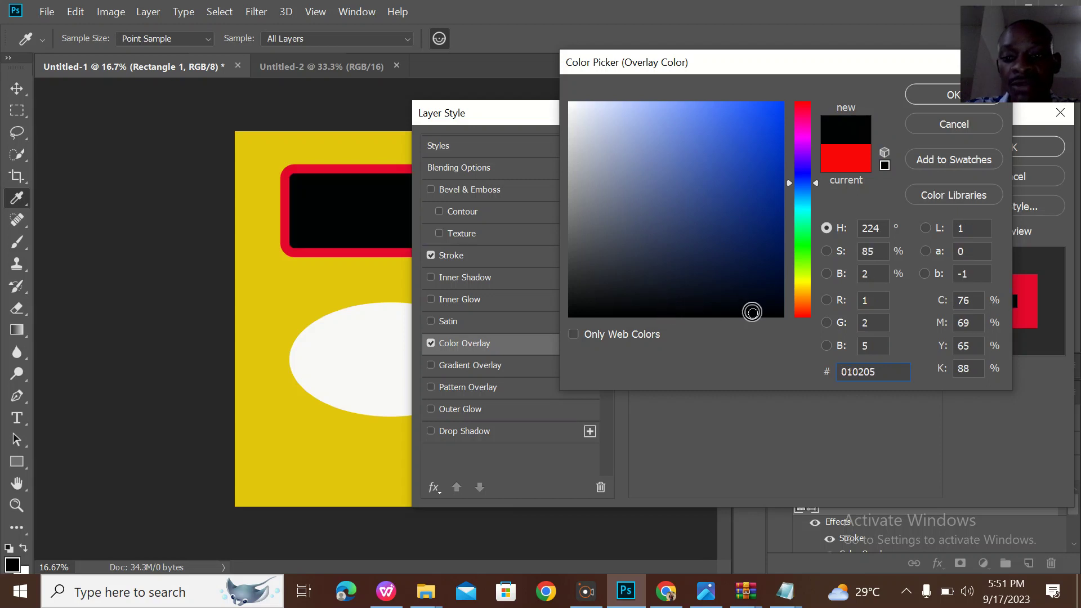
left_click(630, 294)
left_click_drag(603, 305, 781, 212)
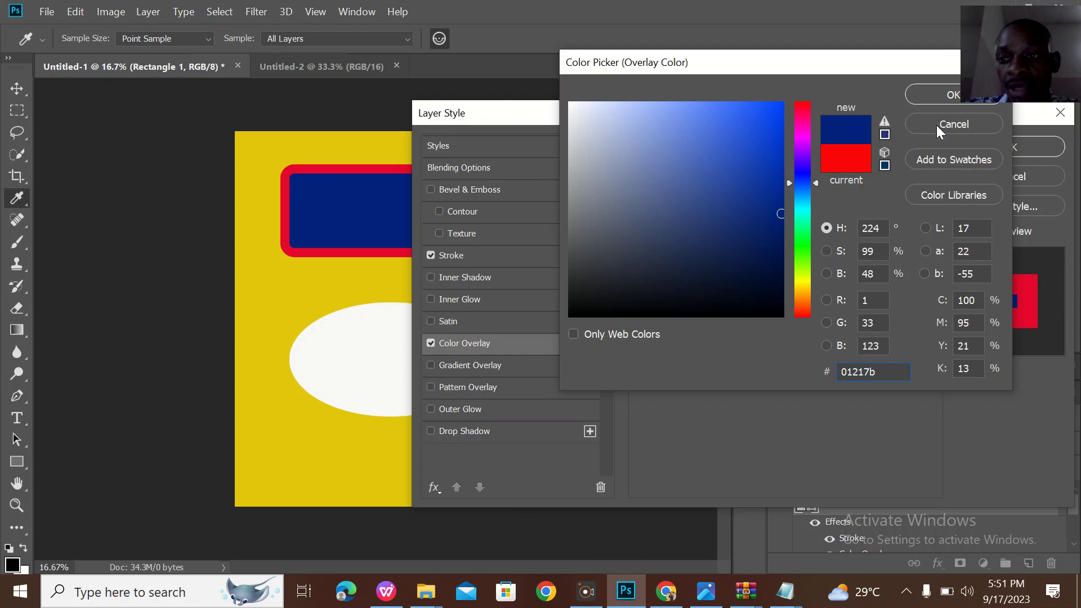
left_click(924, 100)
left_click(1011, 147)
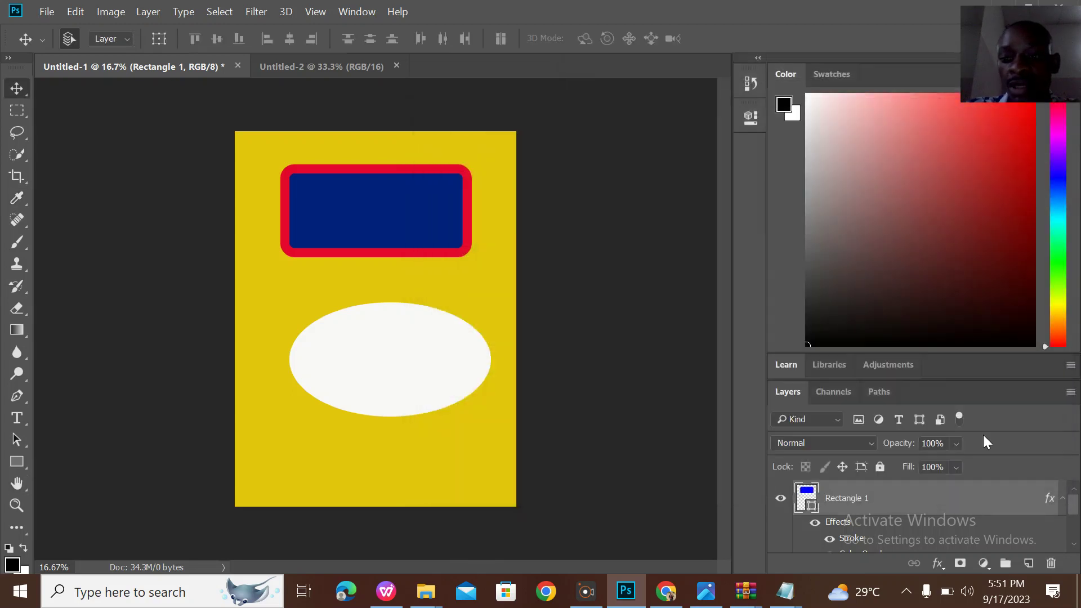
Step: Add a Gradient Overlay to the rectangle, uncover the artwork, and open the gradient for editing
left_click(936, 563)
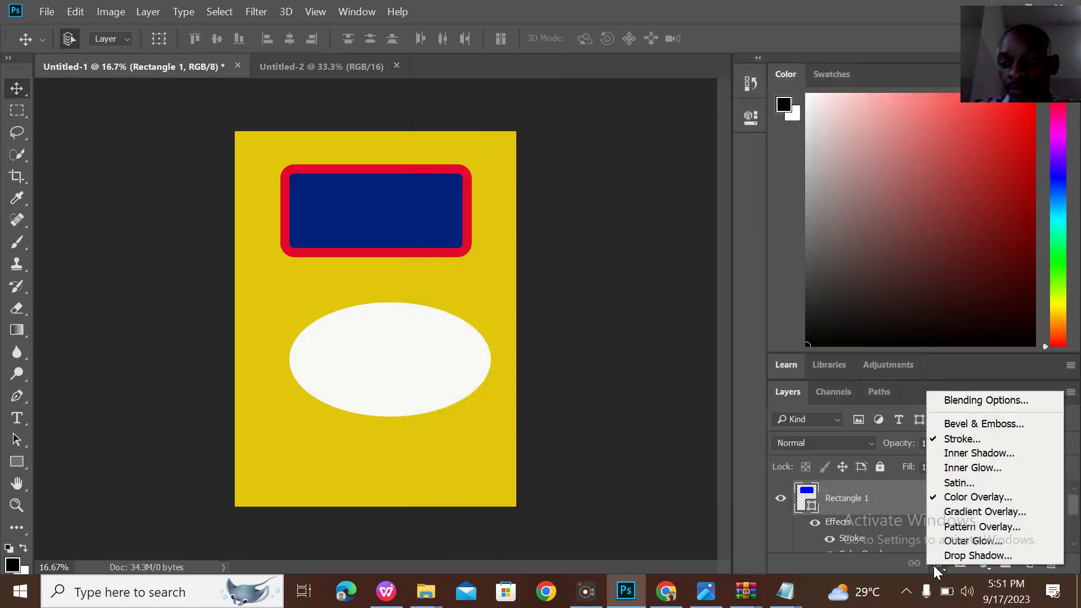
left_click(991, 511)
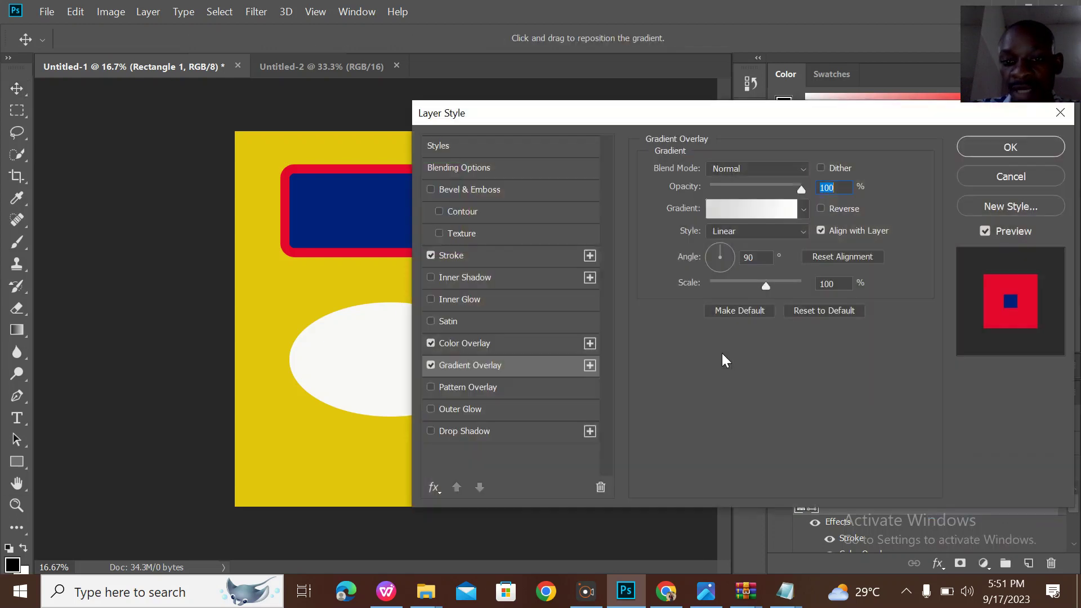
left_click_drag(668, 120, 777, 107)
left_click(874, 204)
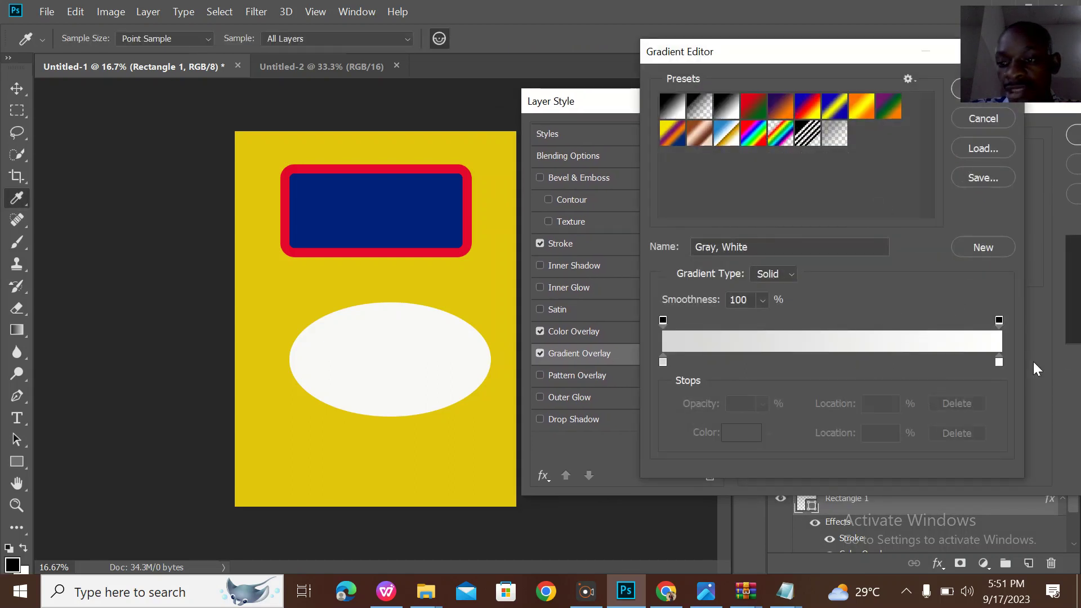
Step: Set the gradient's colour stop at location 100% to teal 09b6b4
left_click(998, 362)
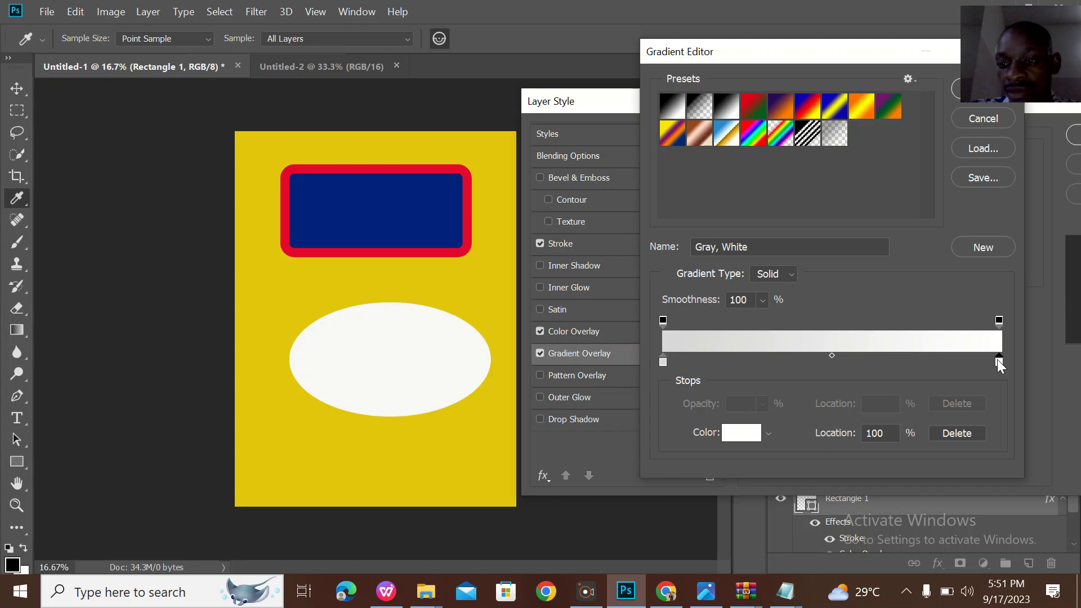
double_click(999, 361)
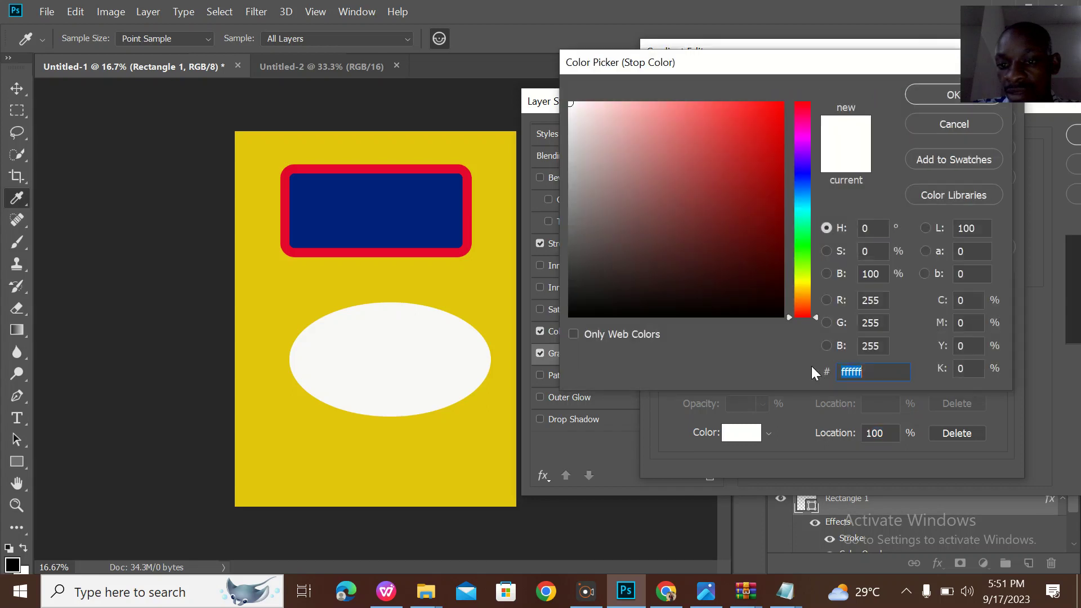
left_click(774, 163)
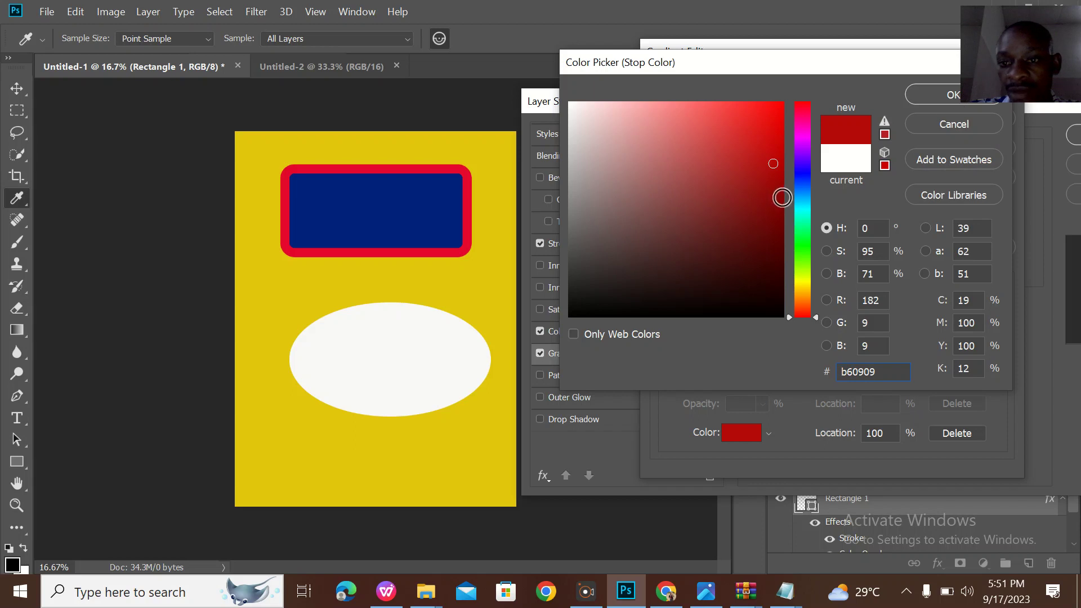
left_click(806, 210)
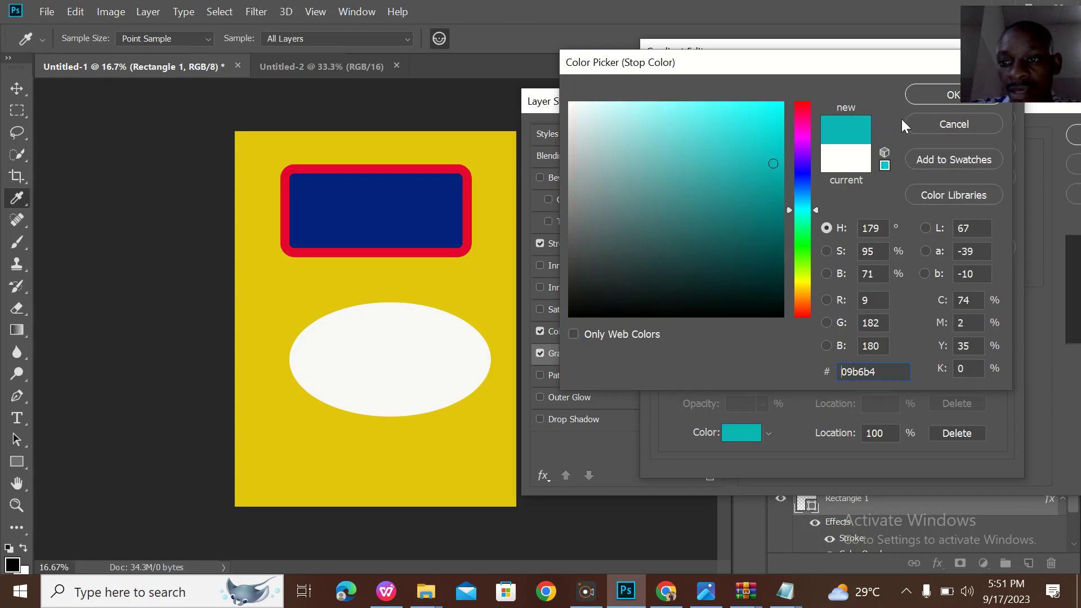
left_click(920, 96)
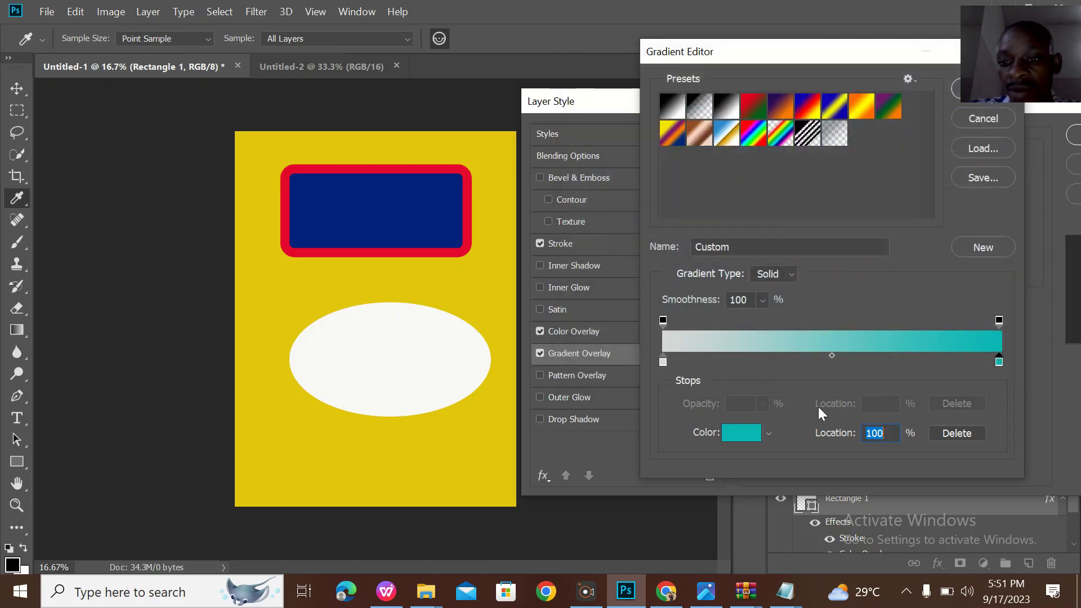
Step: Set the gradient's colour stop at location 0% to blue 0a0fcb
left_click(663, 362)
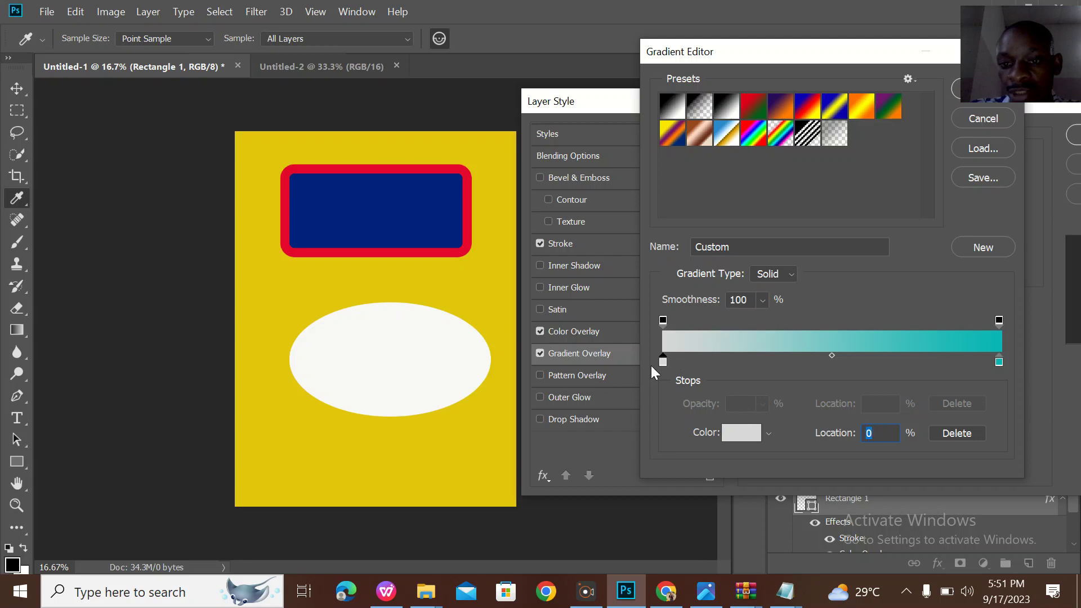
double_click(661, 361)
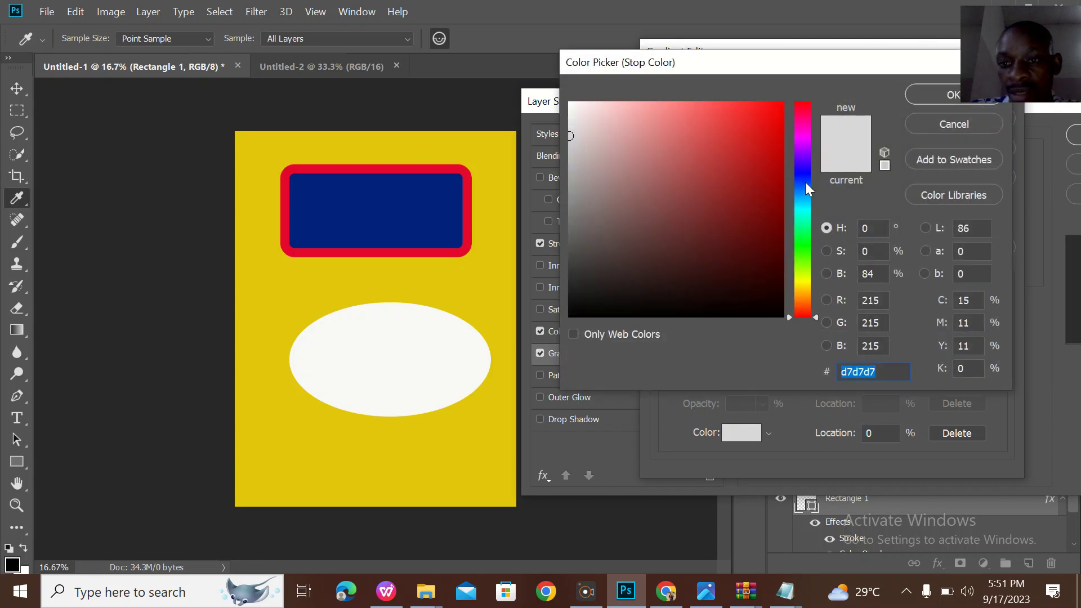
left_click(804, 175)
left_click(773, 146)
left_click(941, 93)
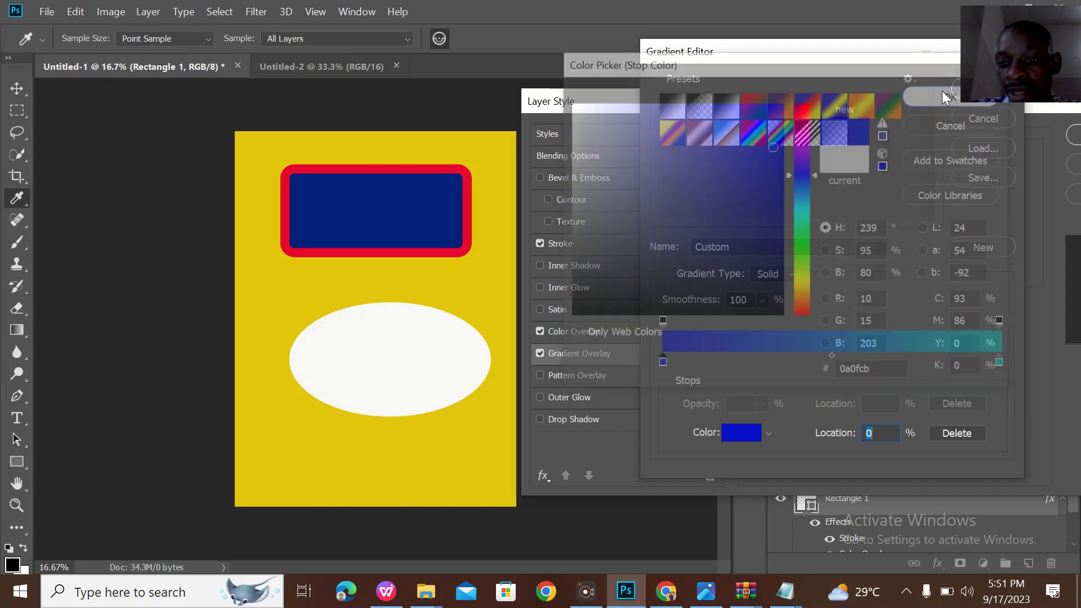
Step: Confirm the rectangle's gradient and layer style, and hide its Color Overlay effect so the gradient shows
left_click_drag(1000, 64, 1009, 29)
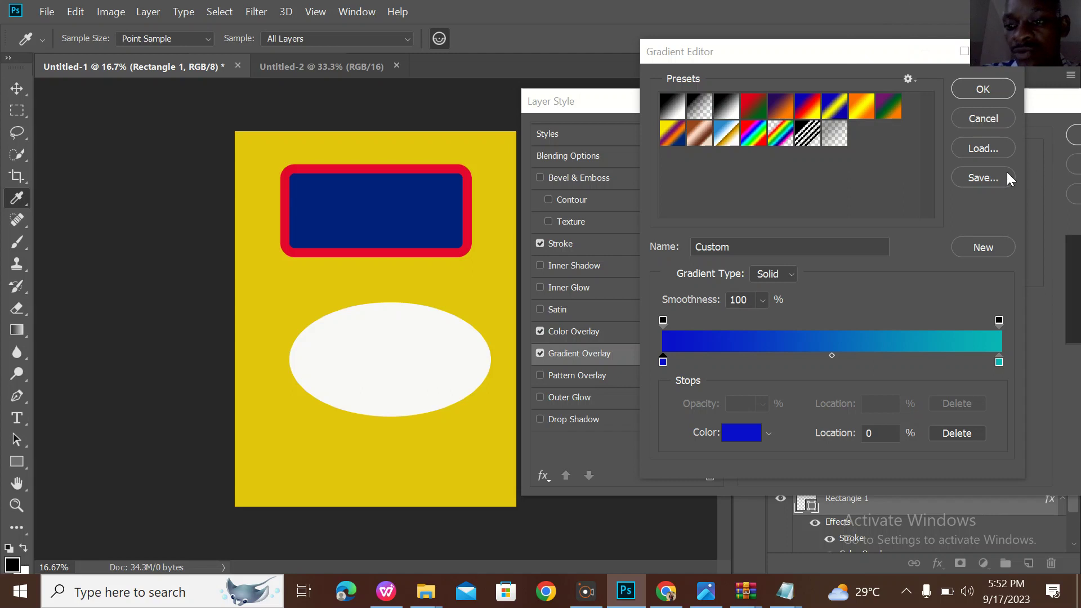
left_click(991, 87)
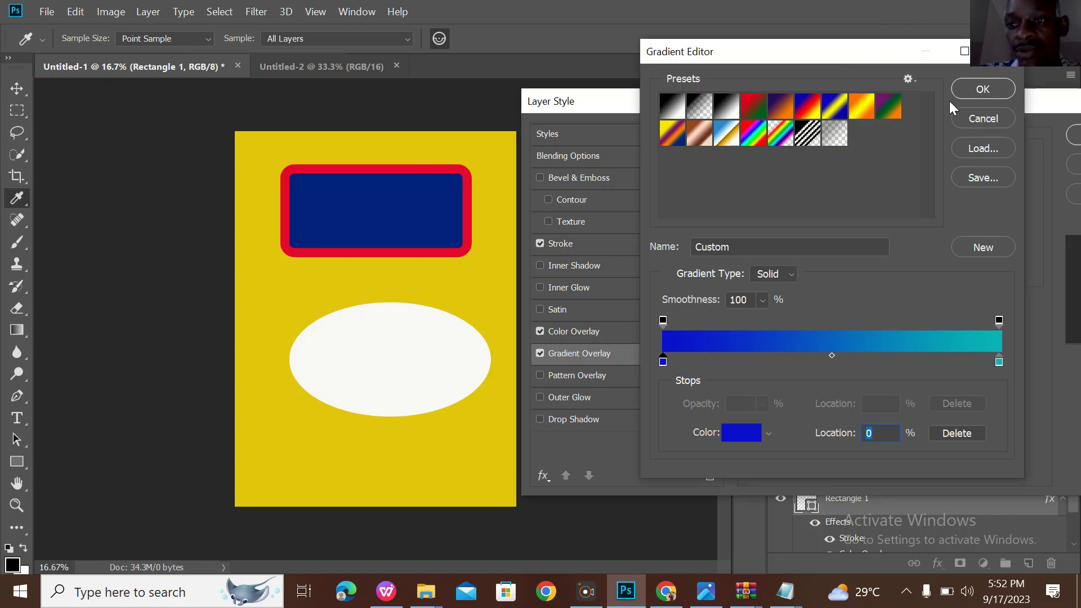
left_click(987, 86)
left_click(1074, 135)
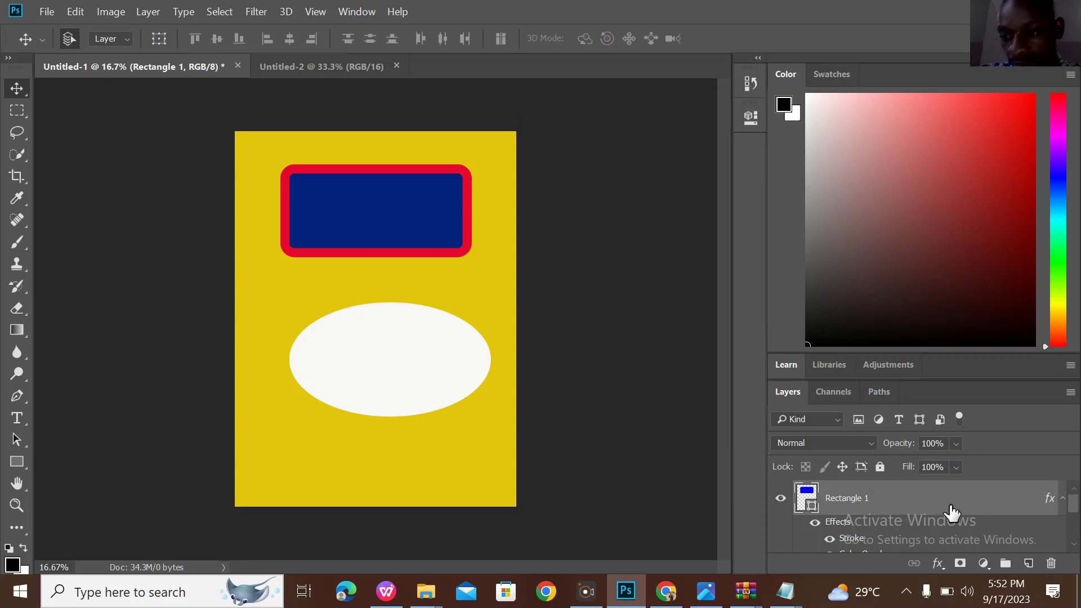
mouse_move(1076, 501)
left_mouse_down()
mouse_move(1078, 526)
mouse_move(1078, 501)
left_mouse_up()
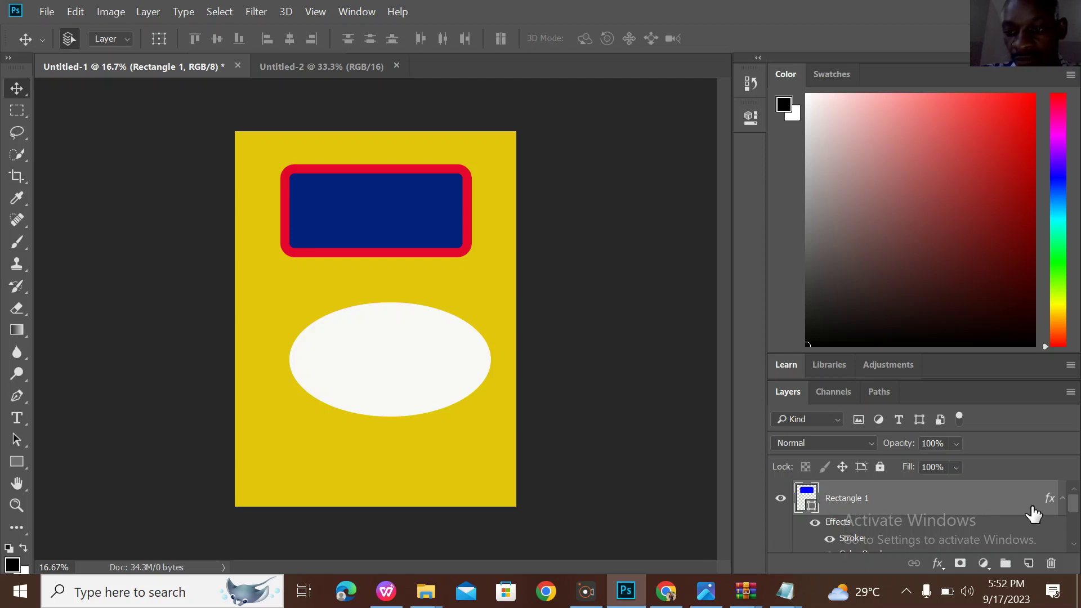
scroll(1074, 508, "down", 2)
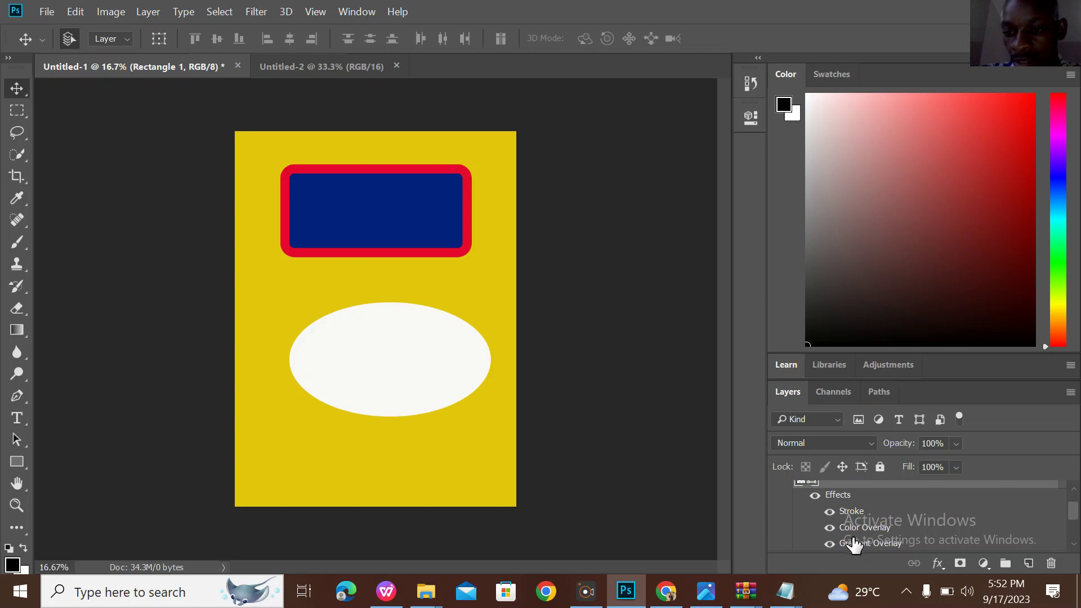
left_click(830, 542)
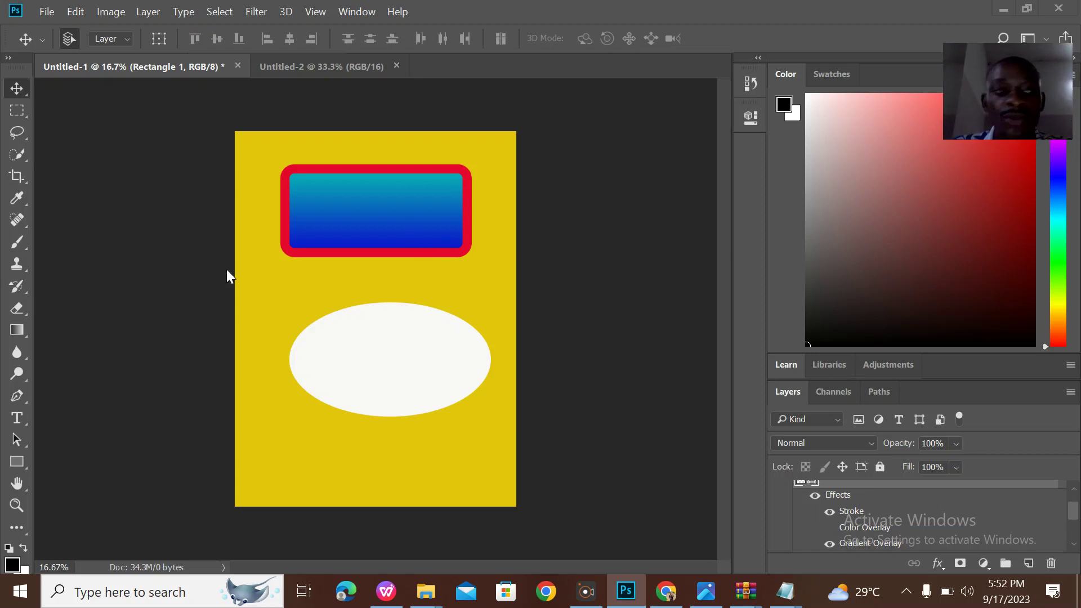
Step: Add a Gradient Overlay to the ellipse and set its colour stop at location 0% to green with hue 117°
left_click(417, 304)
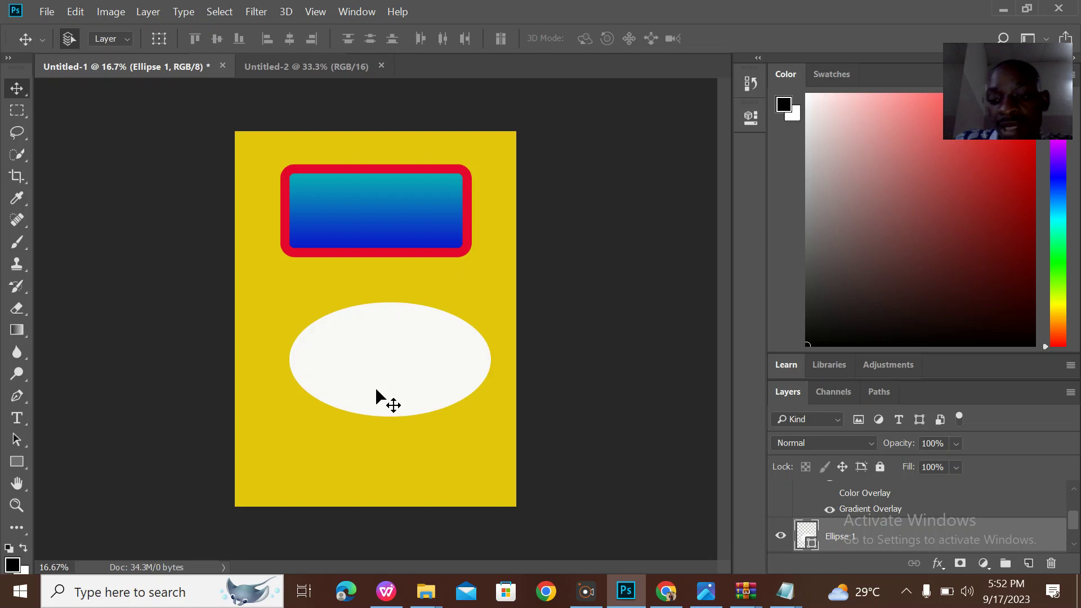
left_click(938, 564)
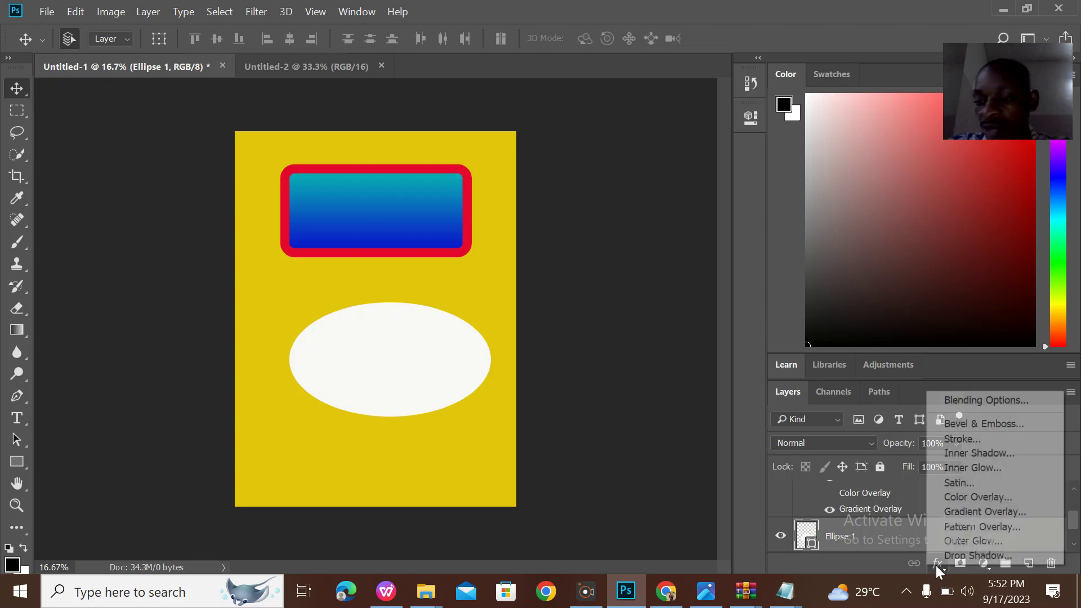
left_click(989, 514)
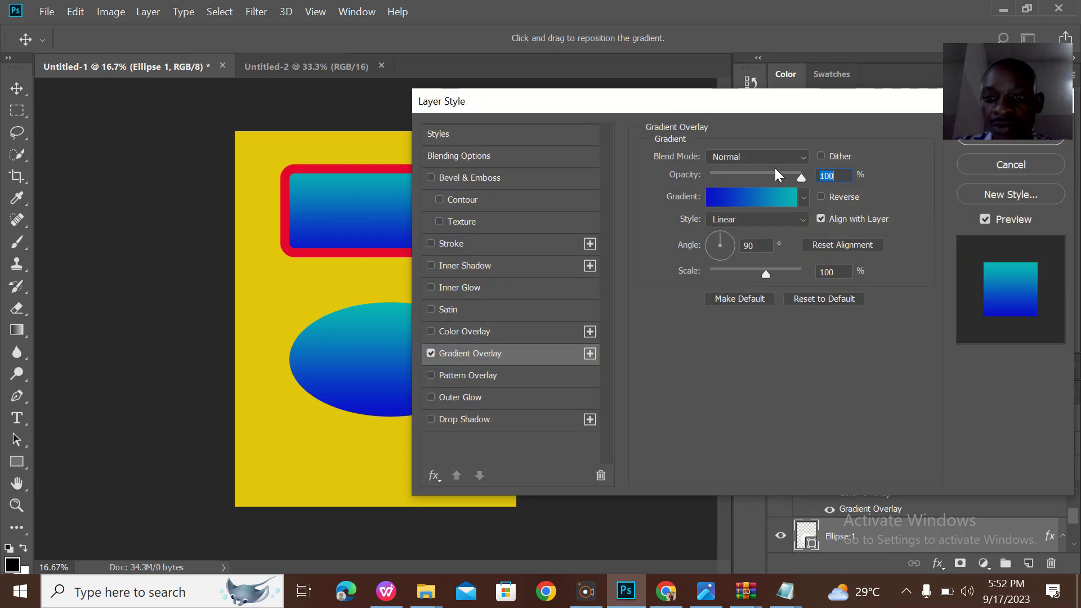
left_click(747, 198)
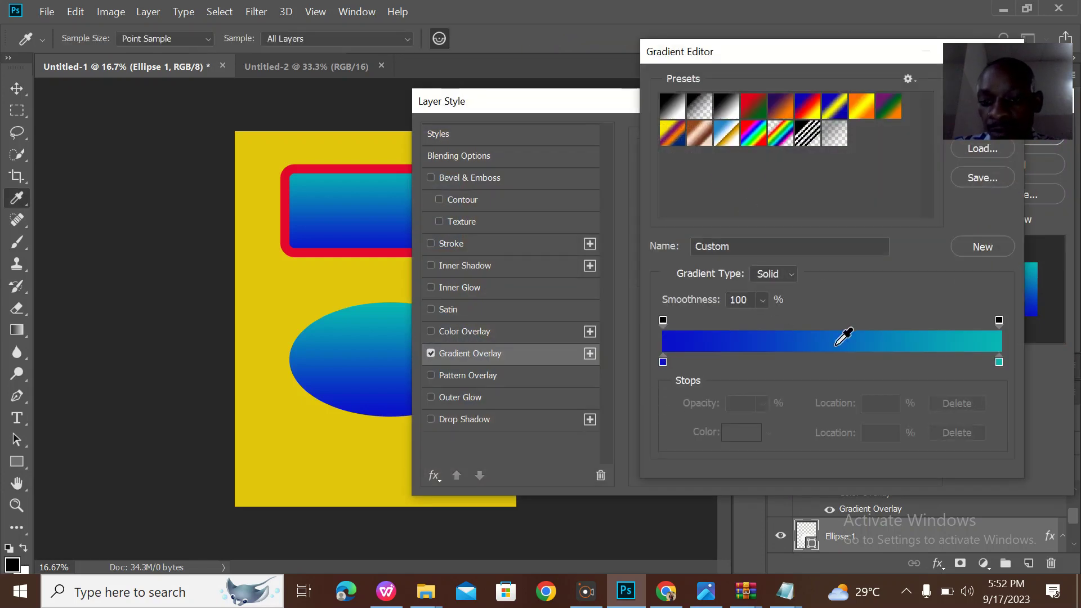
double_click(663, 362)
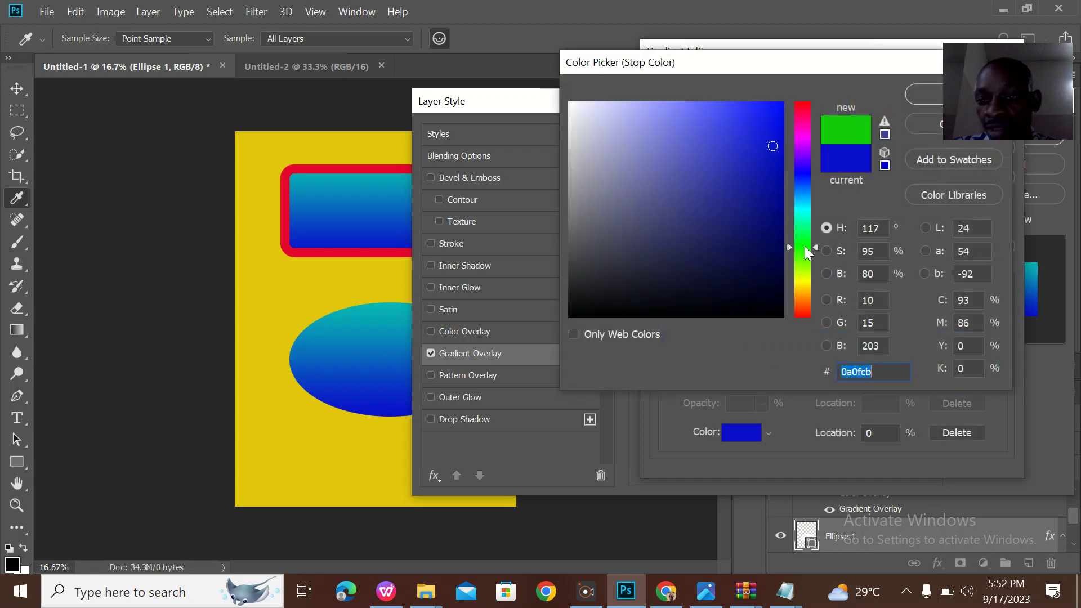
left_click(805, 248)
left_click(924, 94)
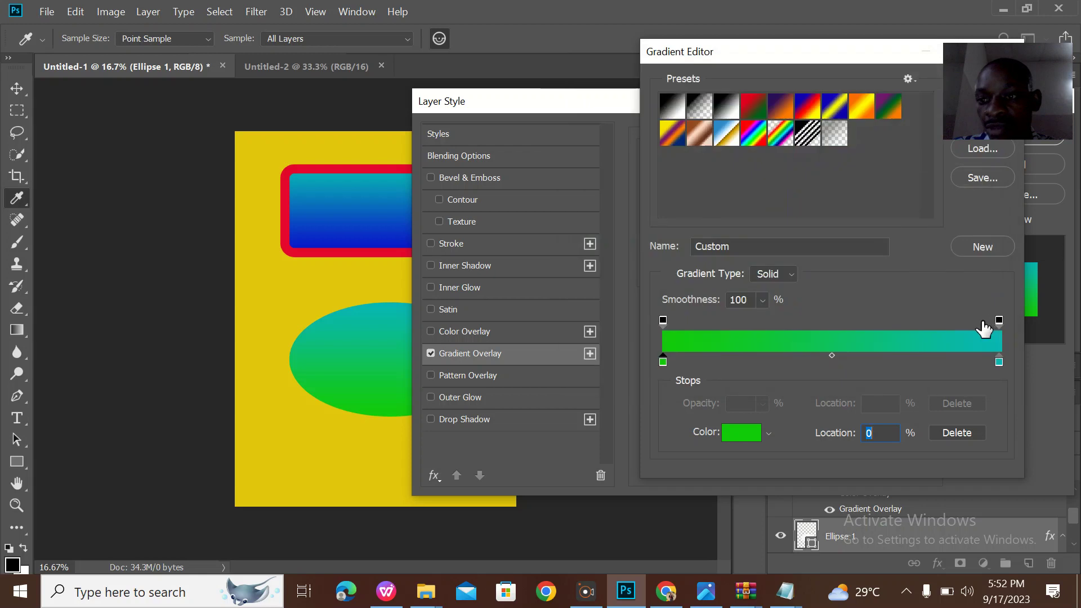
Step: Set the ellipse gradient's colour stop at location 100% to orange c26b0e and apply the Gradient Overlay
double_click(999, 362)
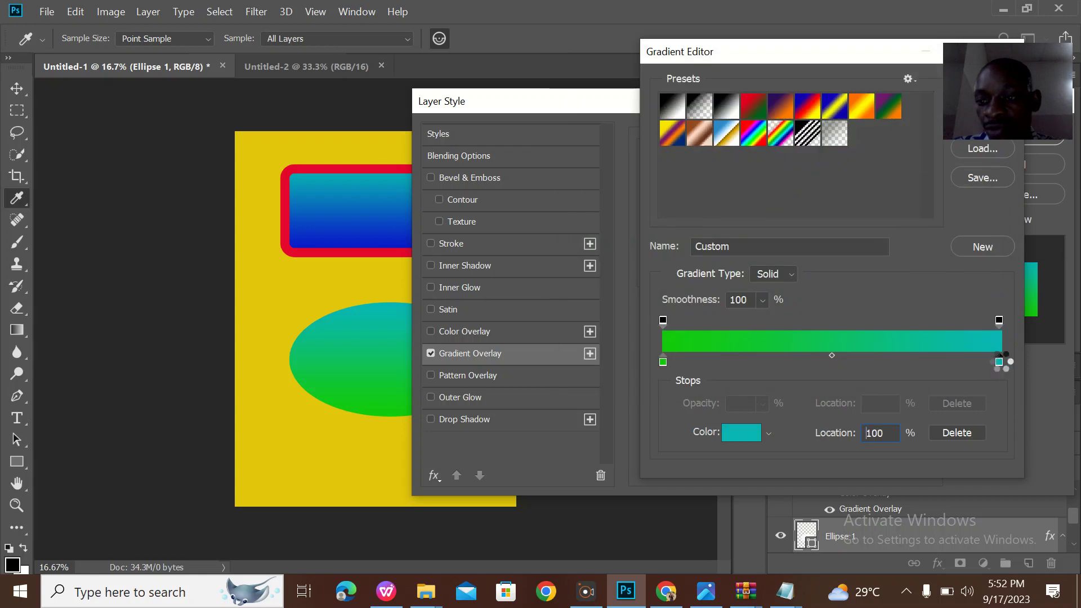
left_click(807, 297)
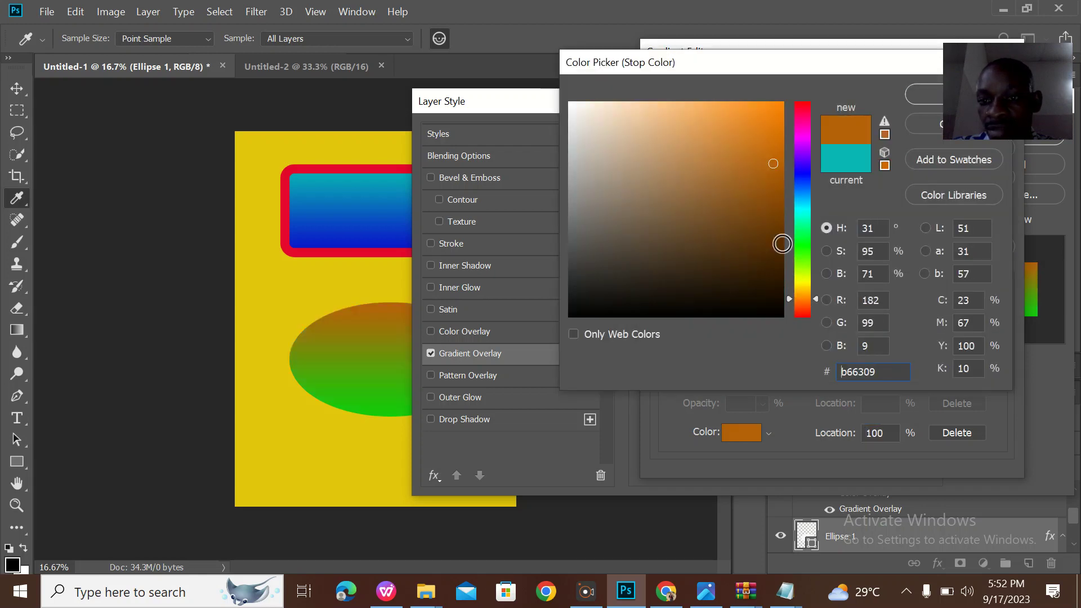
left_click(767, 152)
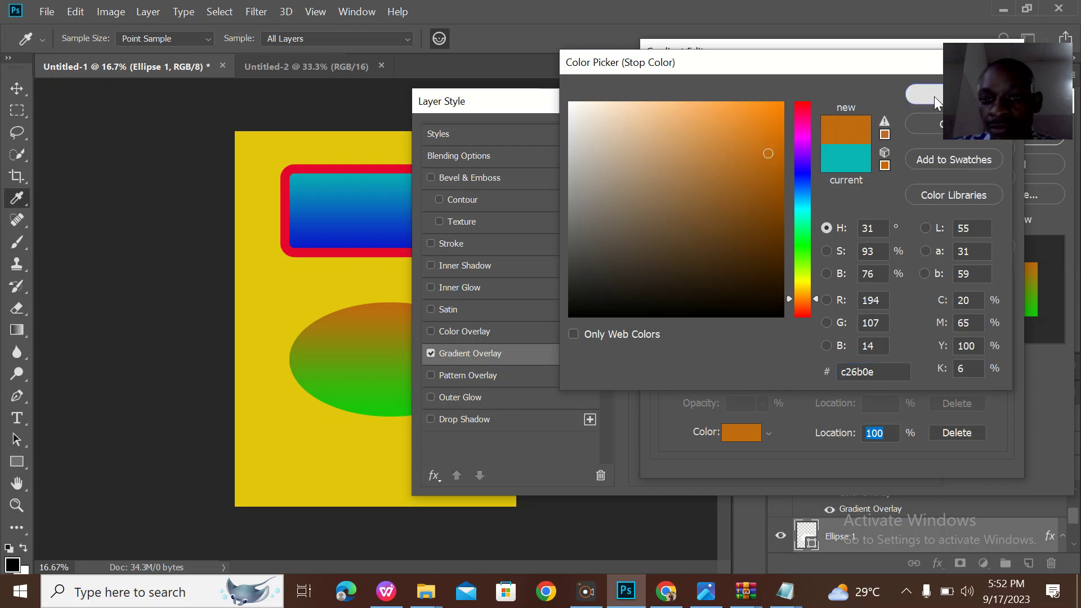
left_click(934, 96)
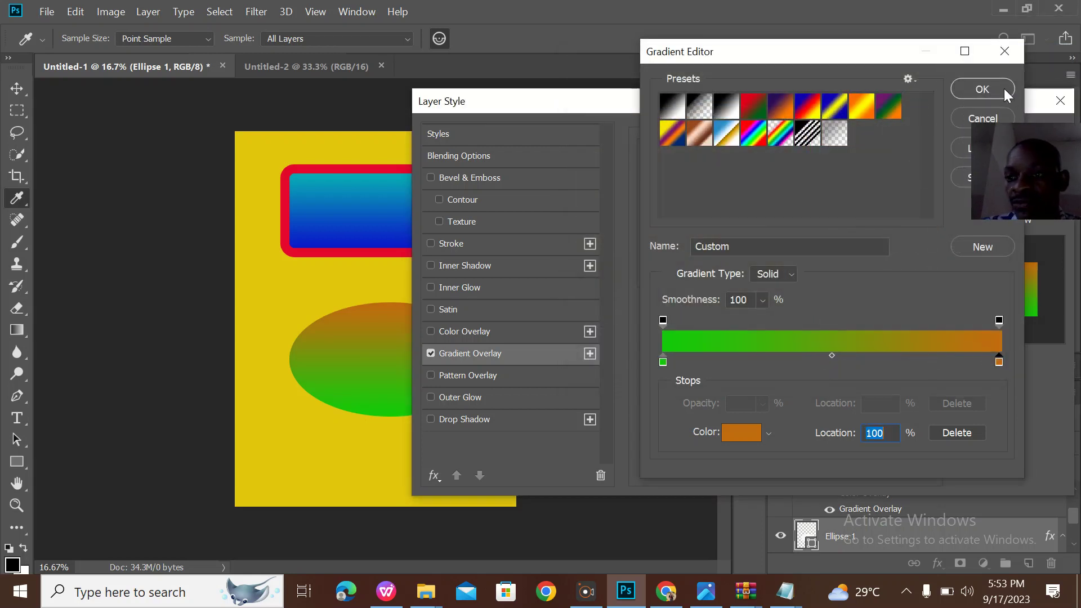
left_click(1003, 89)
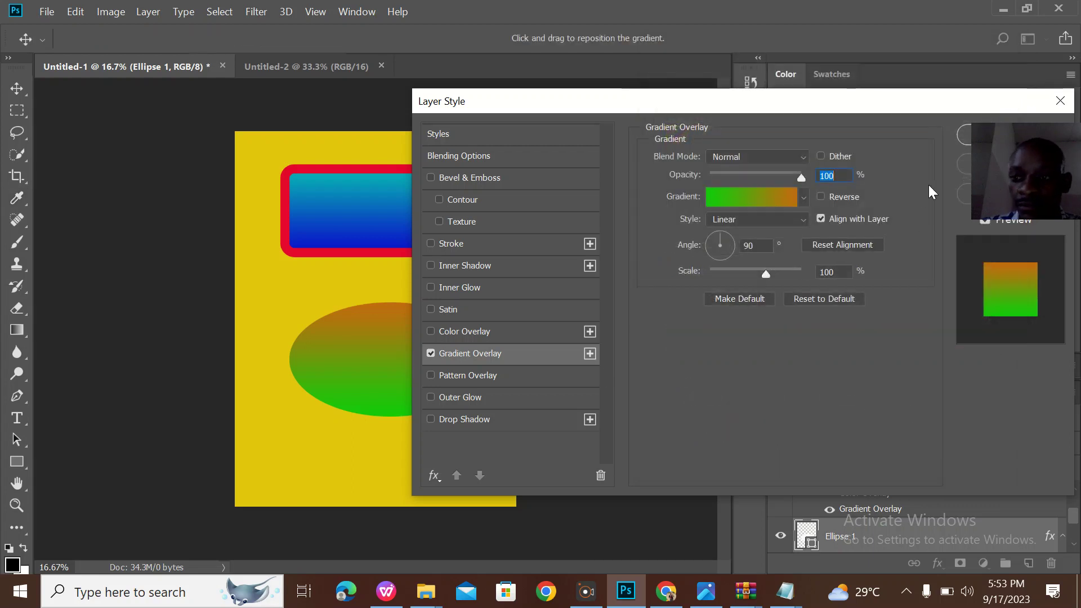
left_click(962, 134)
Step: Move the ellipse slightly left to centre it beneath the rectangle
mouse_move(386, 381)
left_mouse_down()
mouse_move(358, 387)
mouse_move(366, 381)
left_mouse_up()
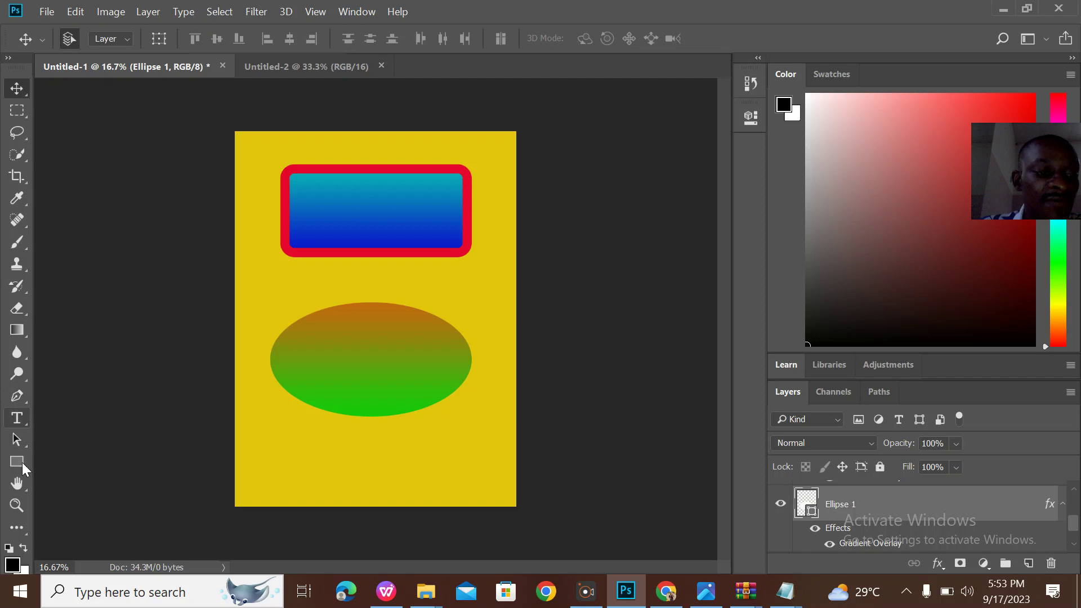
left_click(18, 487)
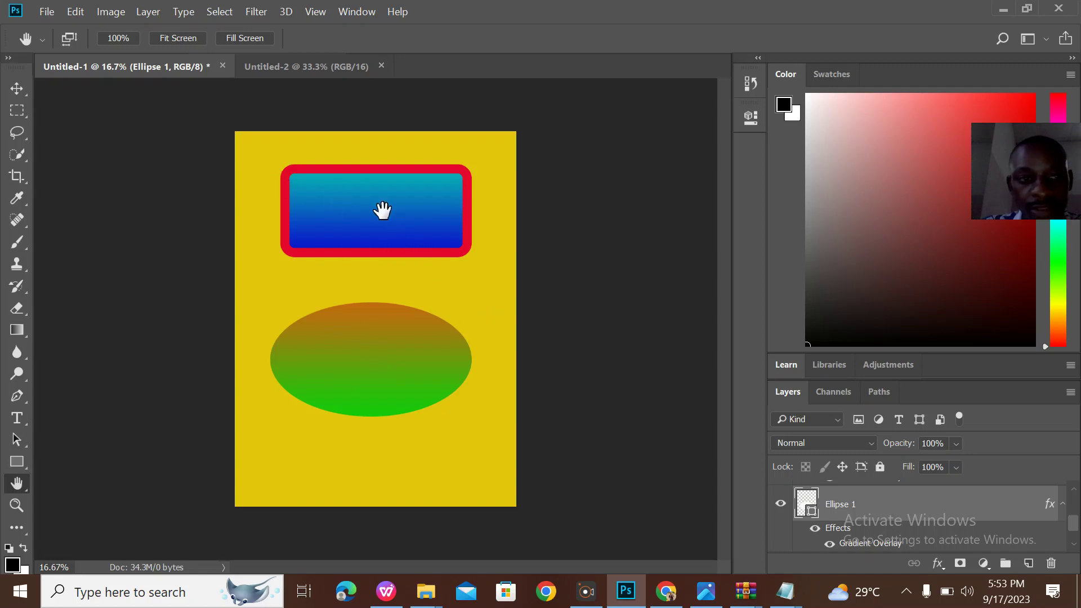
left_click(22, 90)
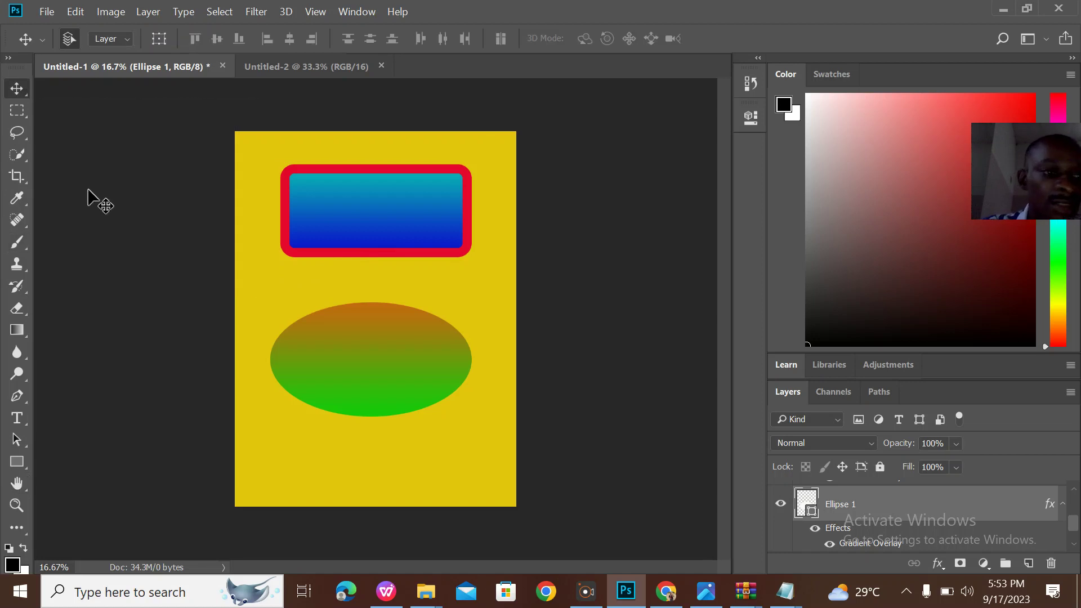
Step: Add the text "WEBSITE TUTOR" at 60 pt between the rectangle and the ellipse
left_click(18, 419)
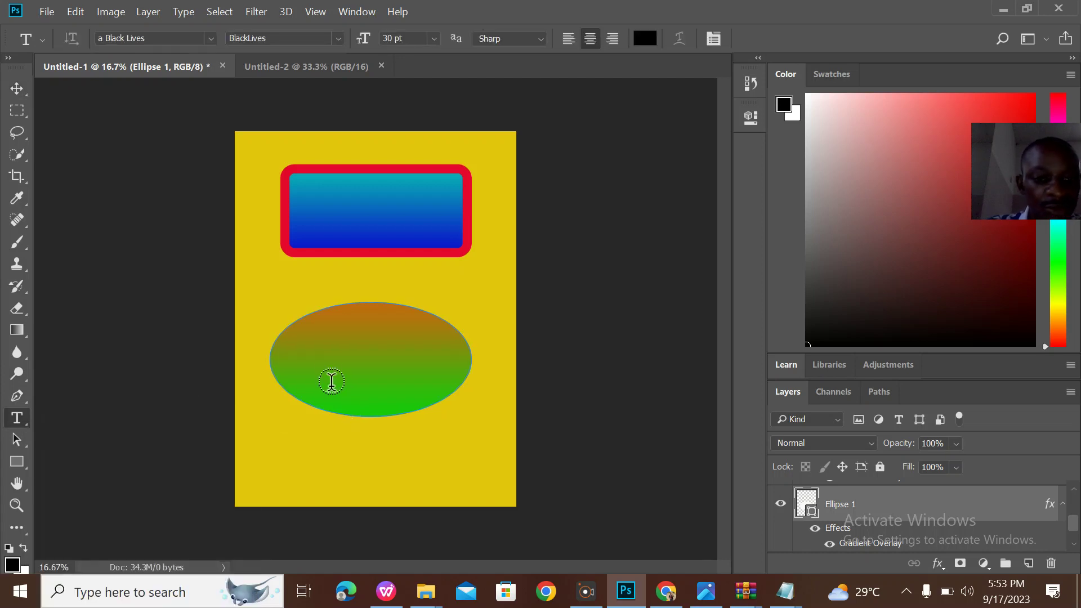
left_click(299, 284)
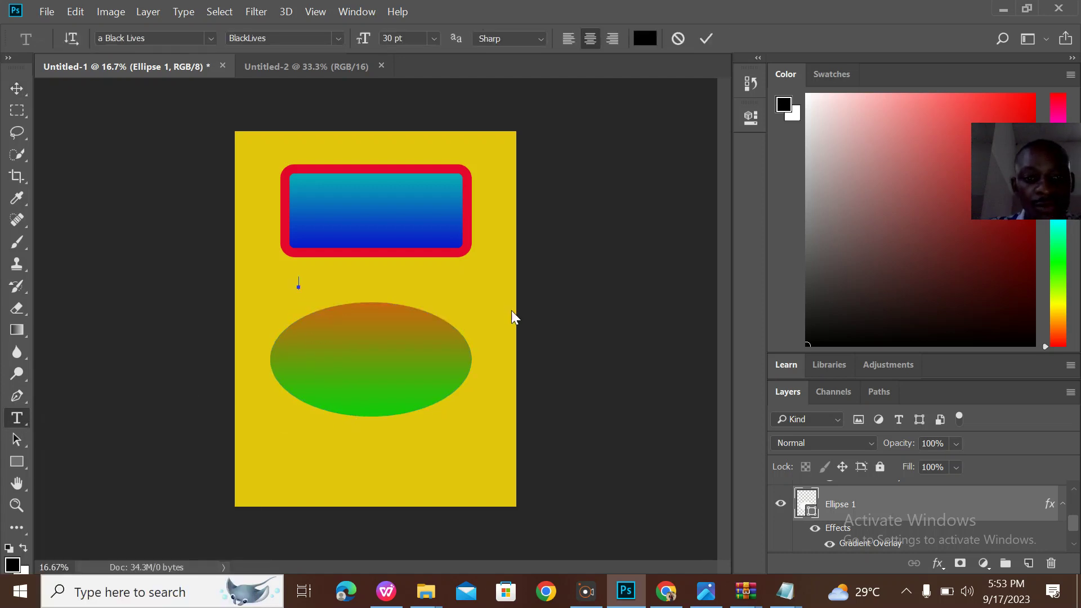
left_click(338, 38)
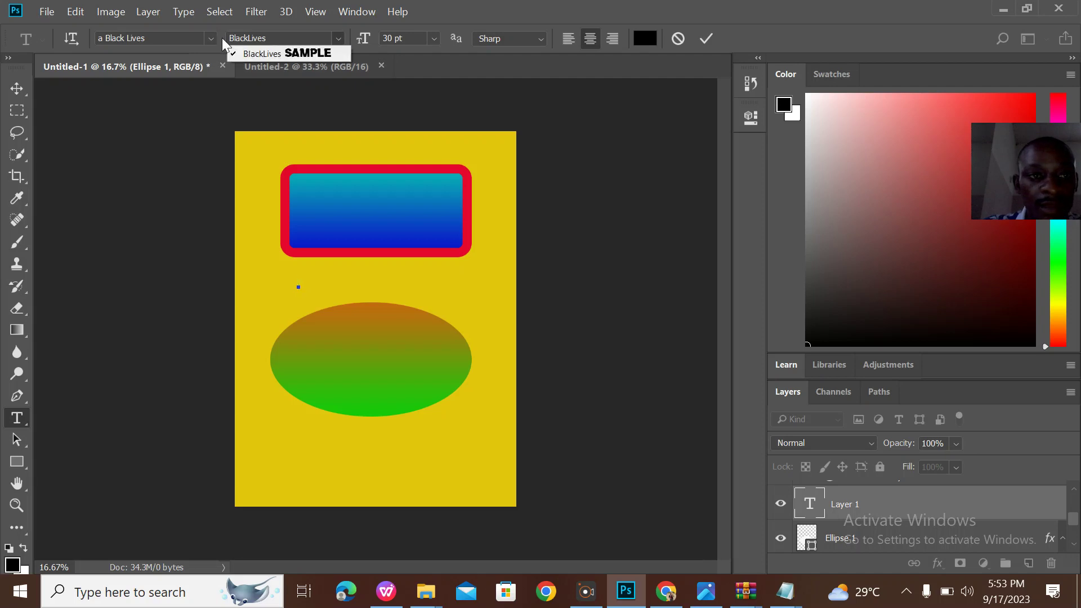
left_click(435, 36)
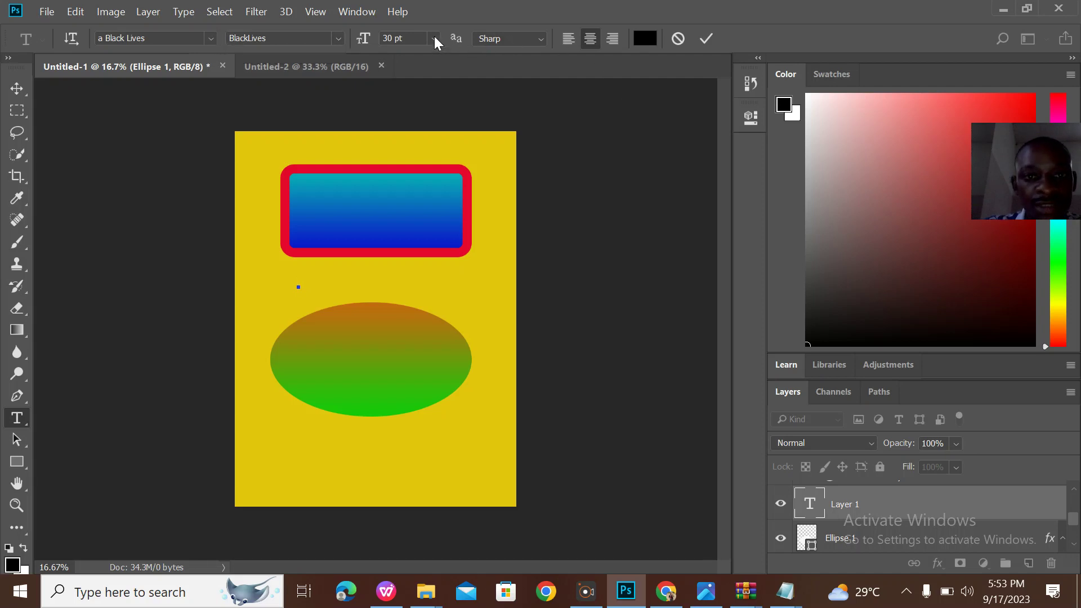
left_click(434, 38)
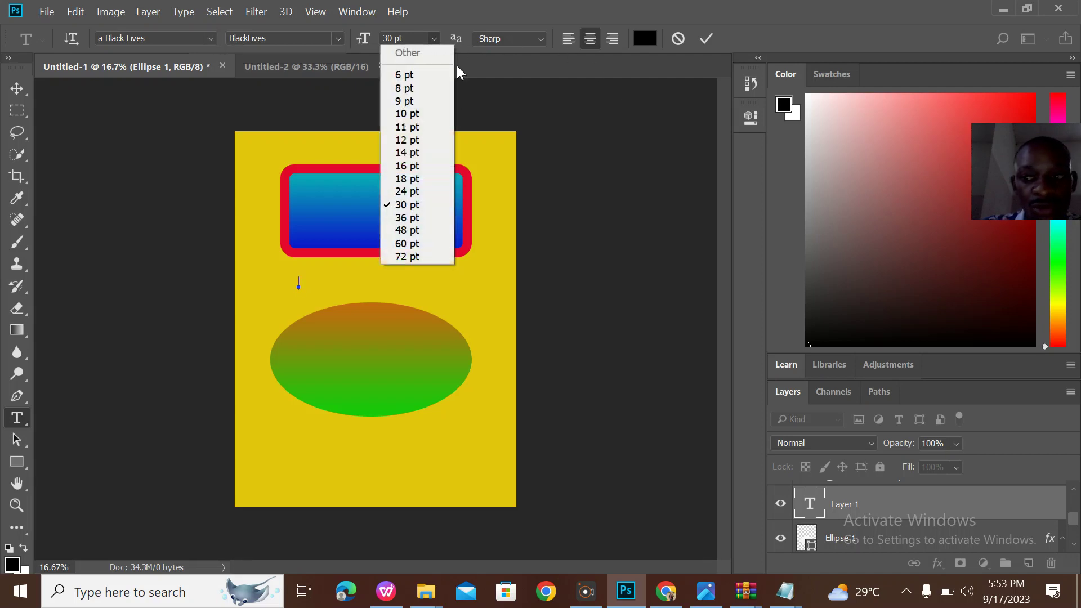
left_click(425, 246)
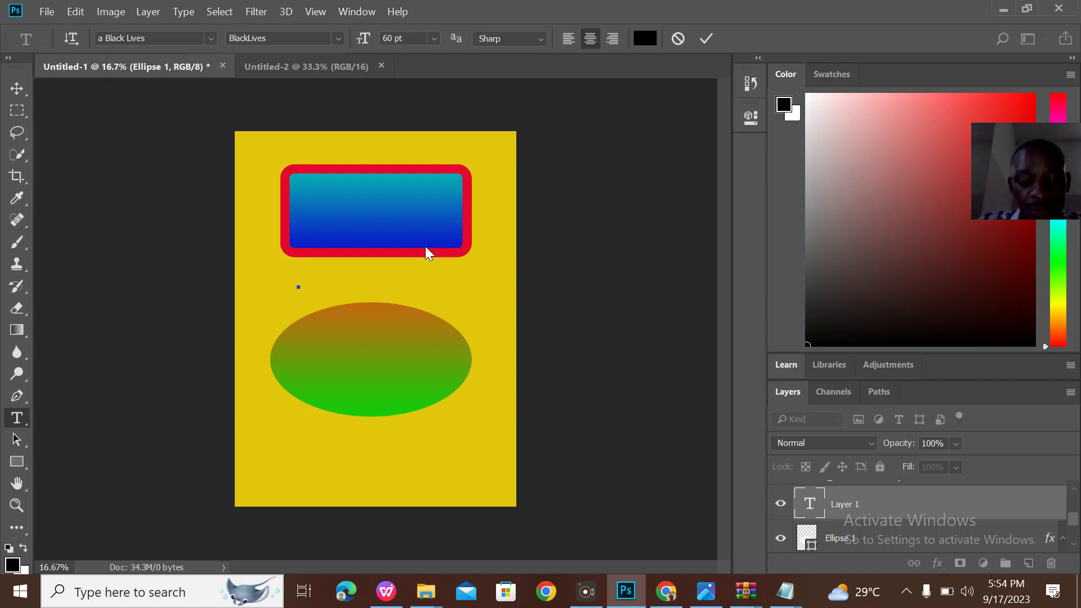
type("WEBSI")
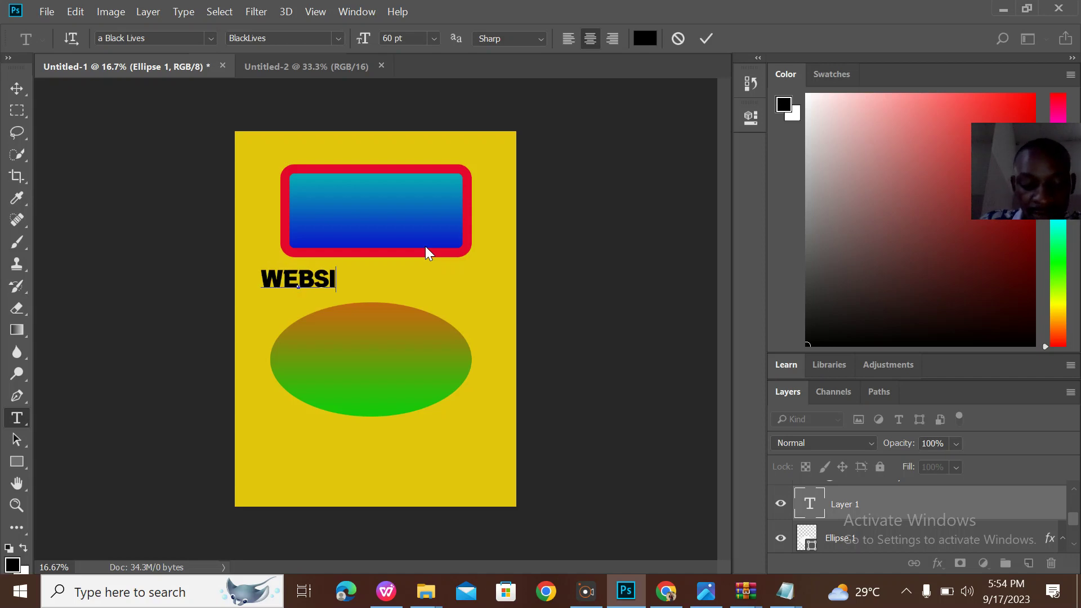
type("TE TUTOR")
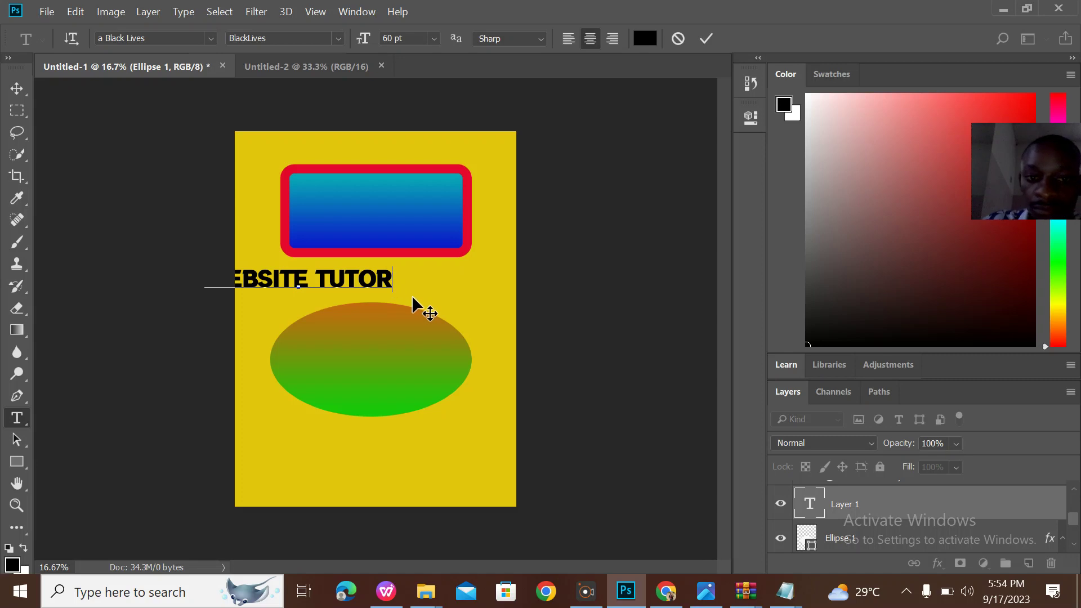
Step: Commit the text and position it centred between the rectangle and the ellipse
left_click_drag(412, 298, 485, 309)
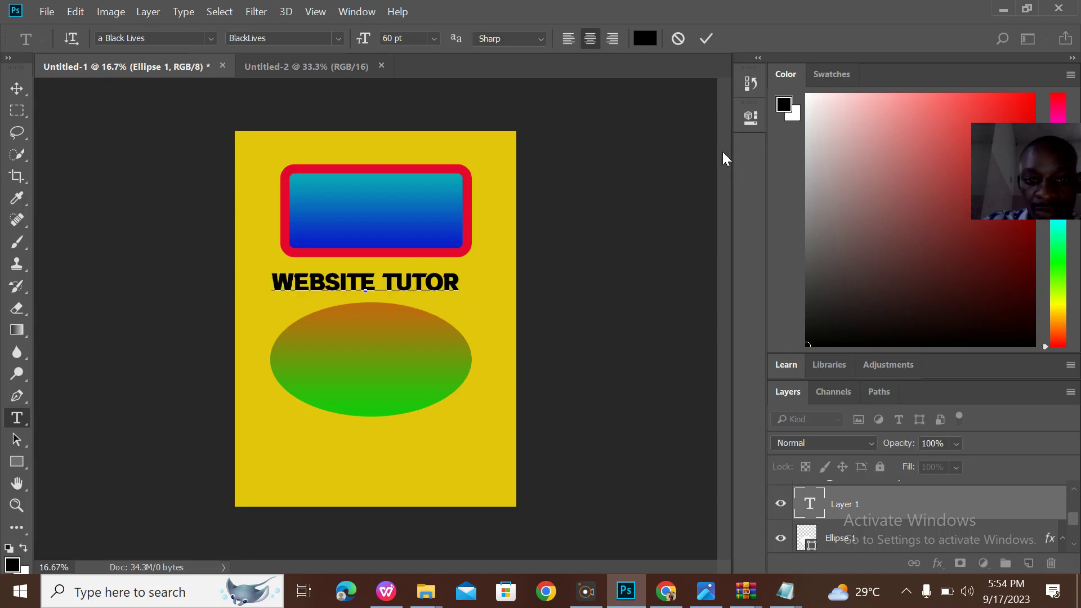
left_click(707, 40)
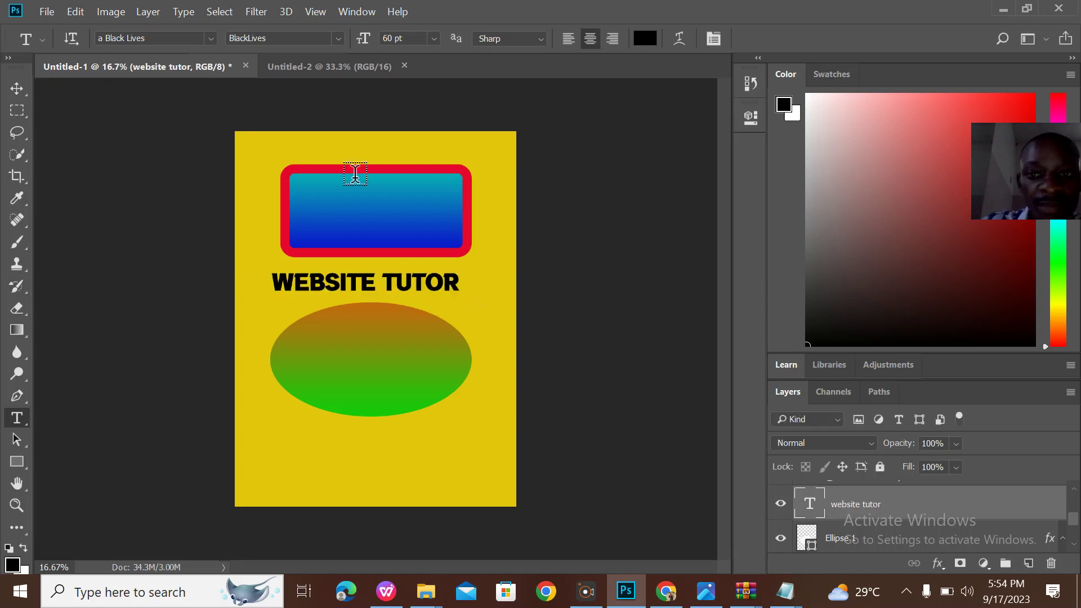
left_click(18, 92)
left_click_drag(415, 299, 406, 287)
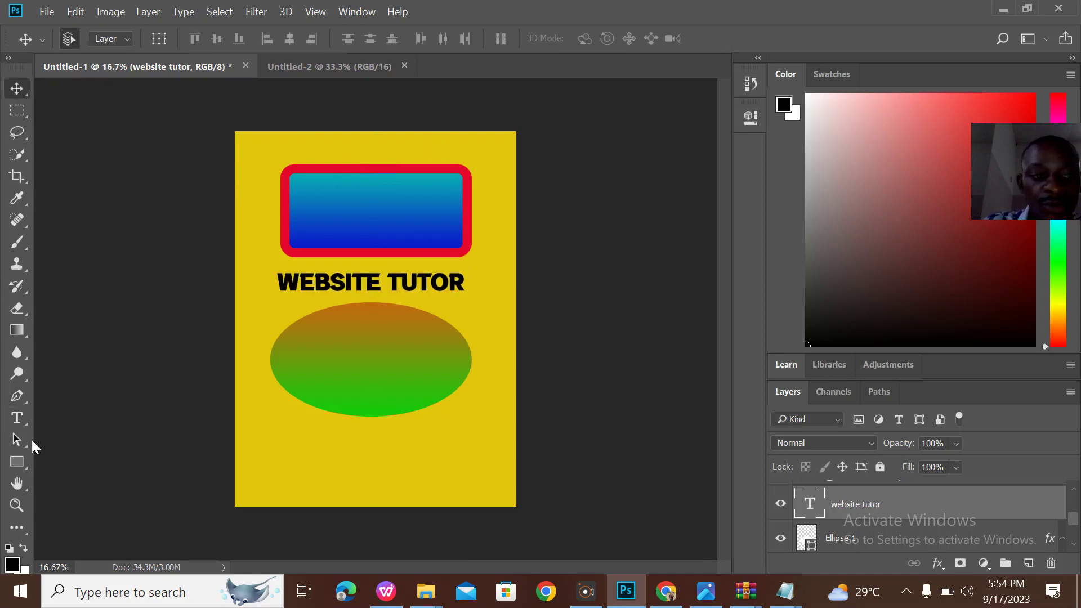
Step: Change the colour of the "WEBSITE TUTOR" text to dark blue 050239
left_click(17, 418)
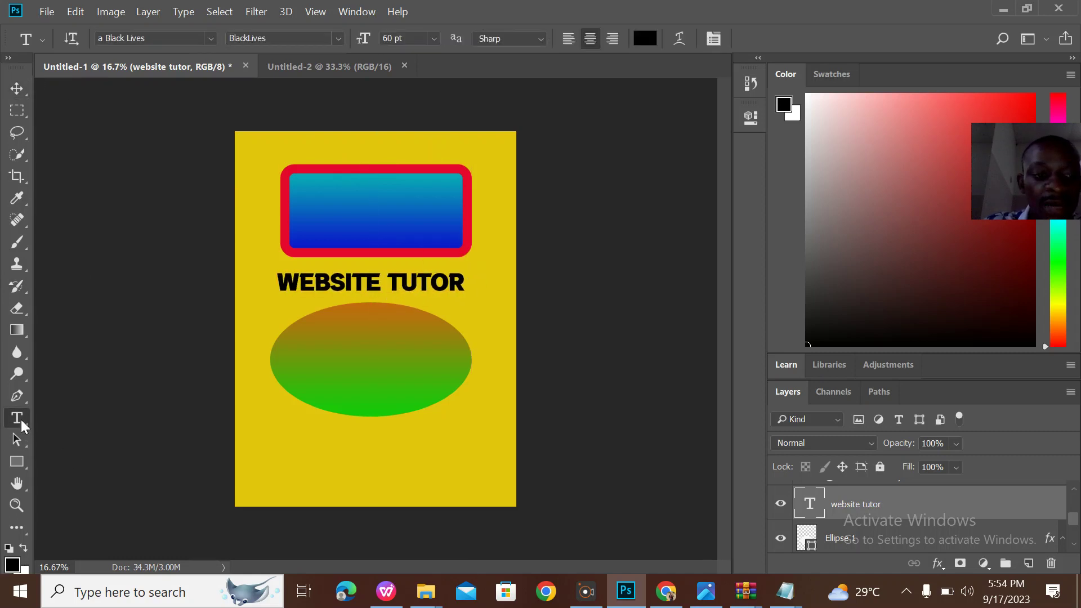
left_click(367, 285)
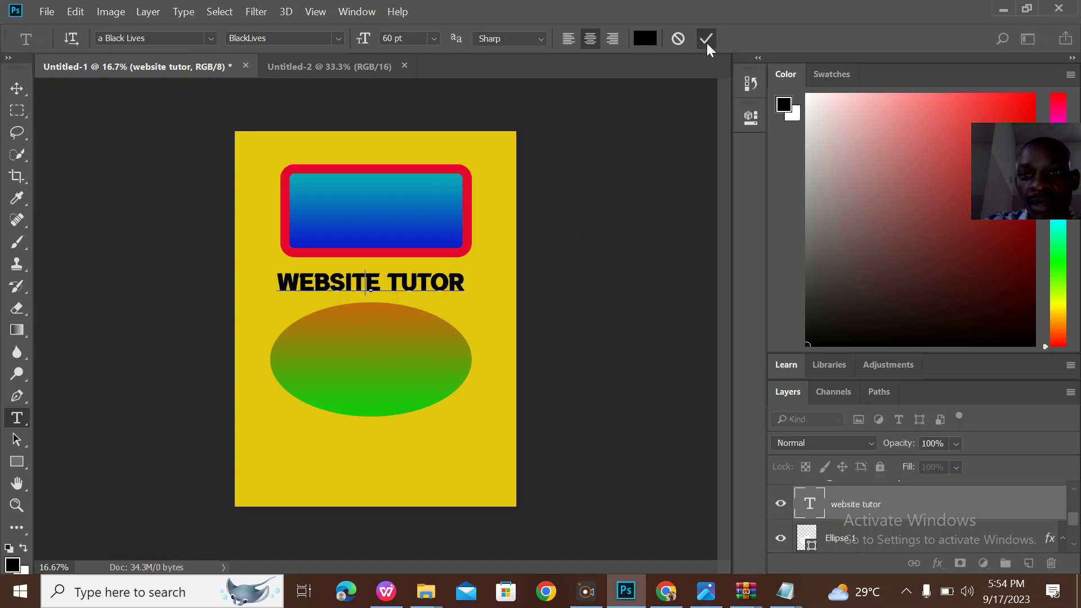
left_click(706, 39)
left_click(651, 38)
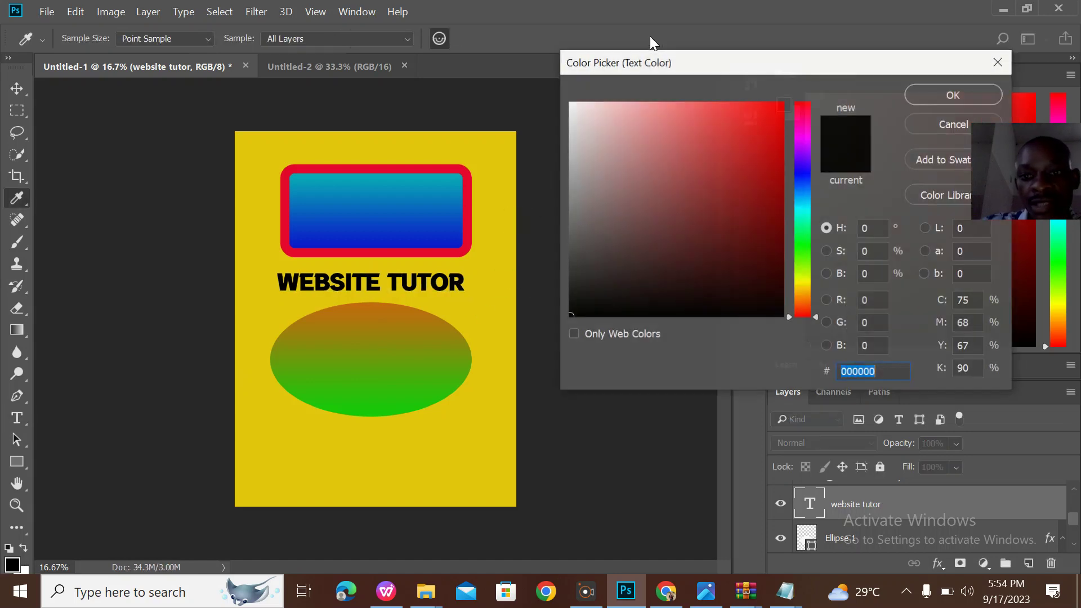
left_click(760, 160)
left_click(771, 142)
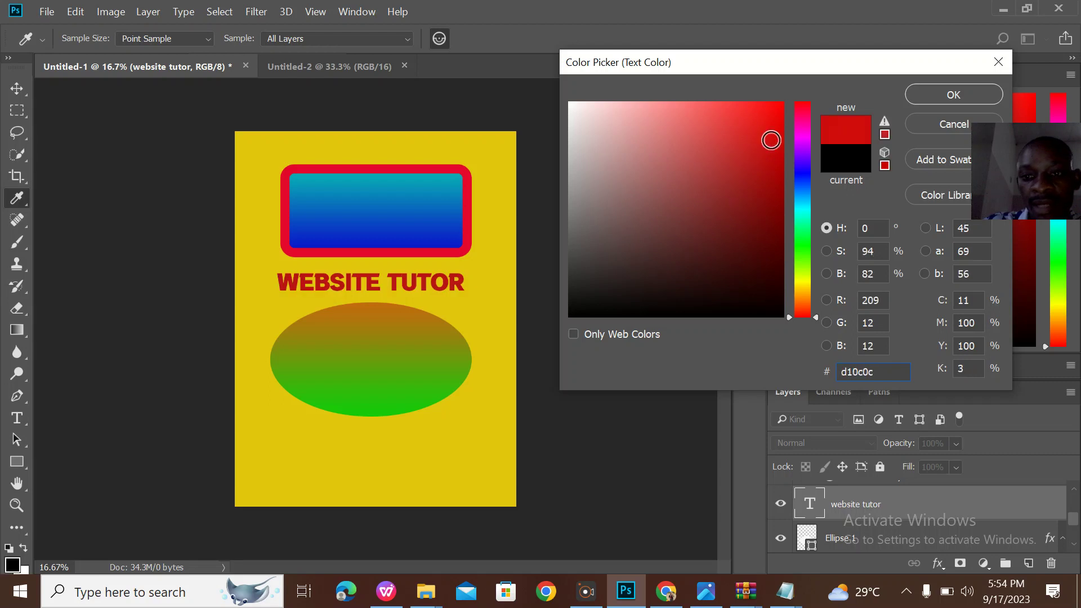
left_click(767, 196)
left_click(750, 271)
left_click_drag(712, 303, 592, 305)
left_click_drag(803, 306, 810, 171)
left_click(686, 290)
left_click(748, 223)
left_click(752, 282)
left_click(717, 311)
left_click(645, 300)
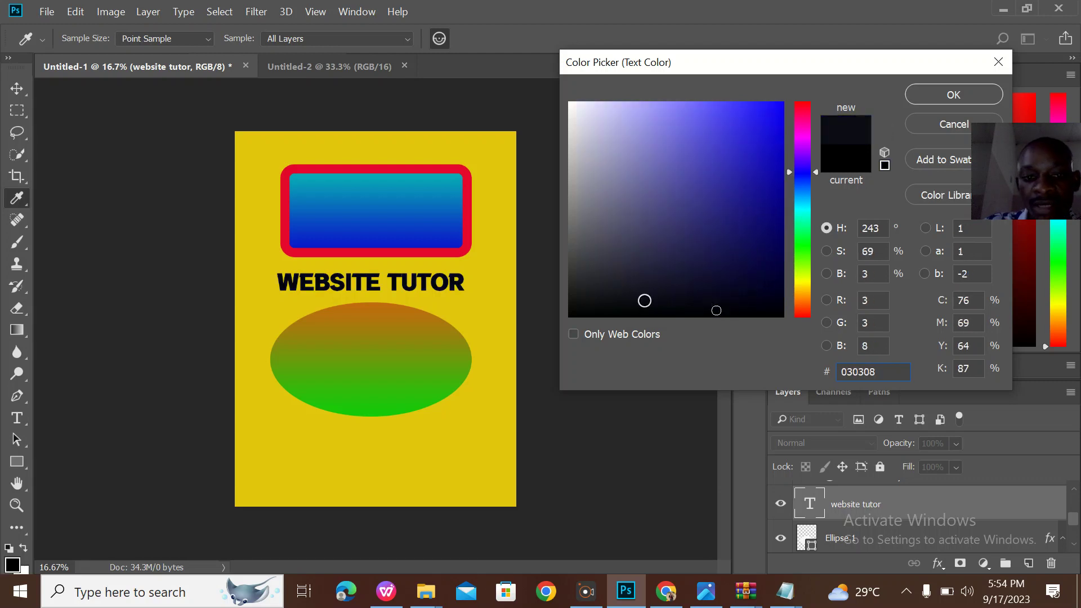
left_click(775, 269)
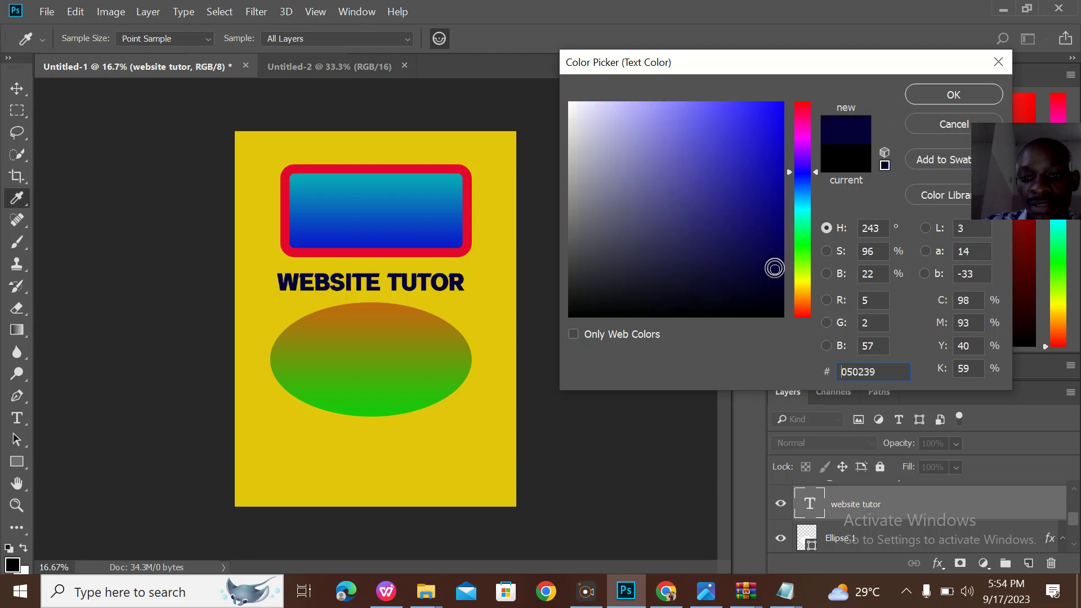
left_click(983, 94)
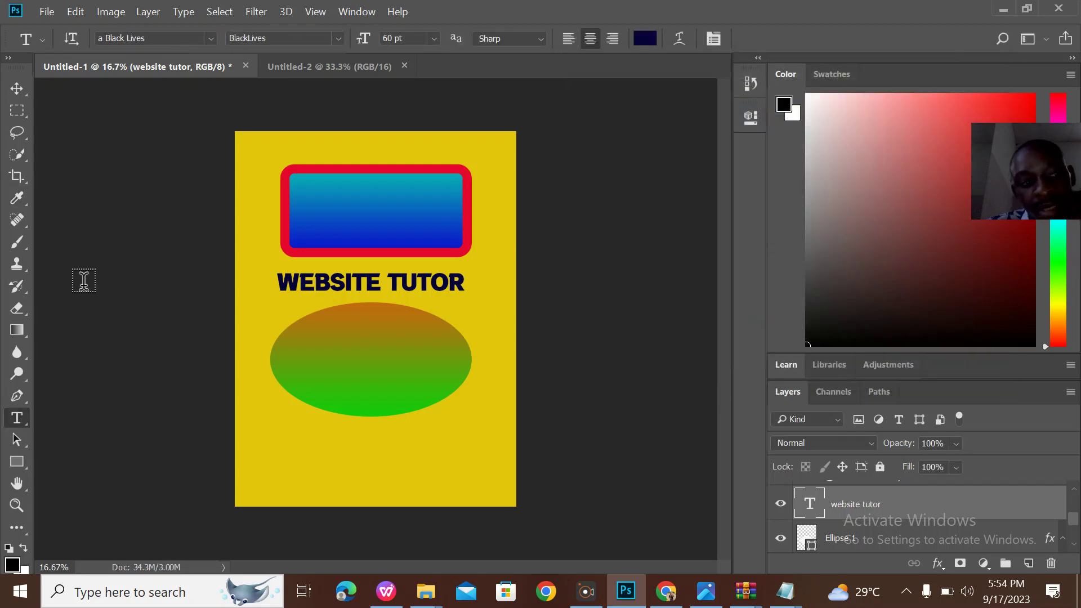
Step: Switch to the Brush tool and rasterize the "website tutor" text layer so it can be painted on
left_click(15, 241)
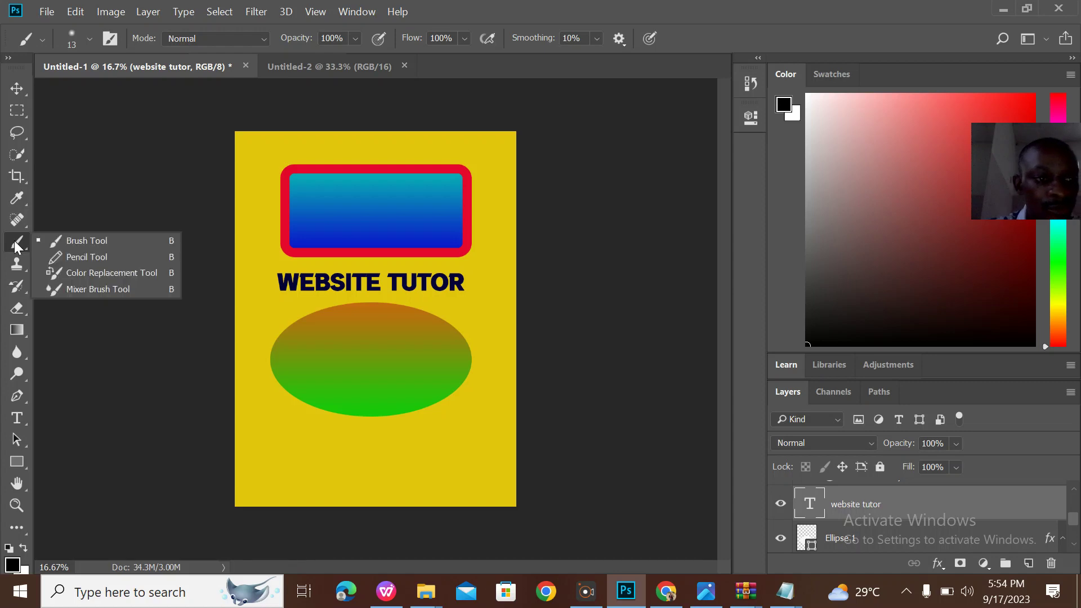
left_click(85, 241)
left_click(381, 347)
left_click(542, 257)
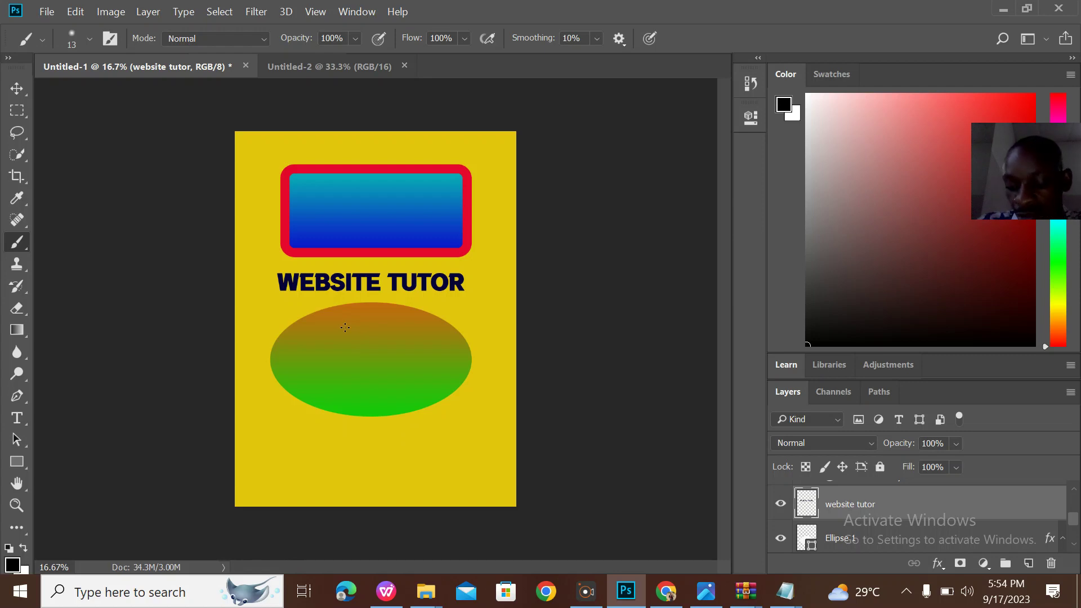
key("ctrl+plus")
key("ctrl+plus")
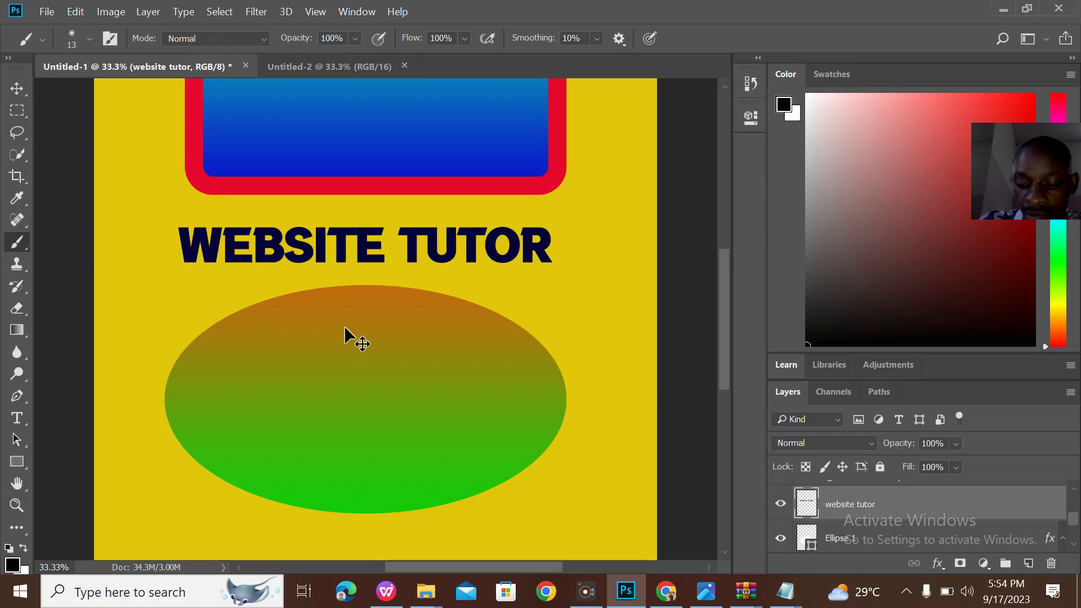
key("ctrl+minus")
key("ctrl+minus")
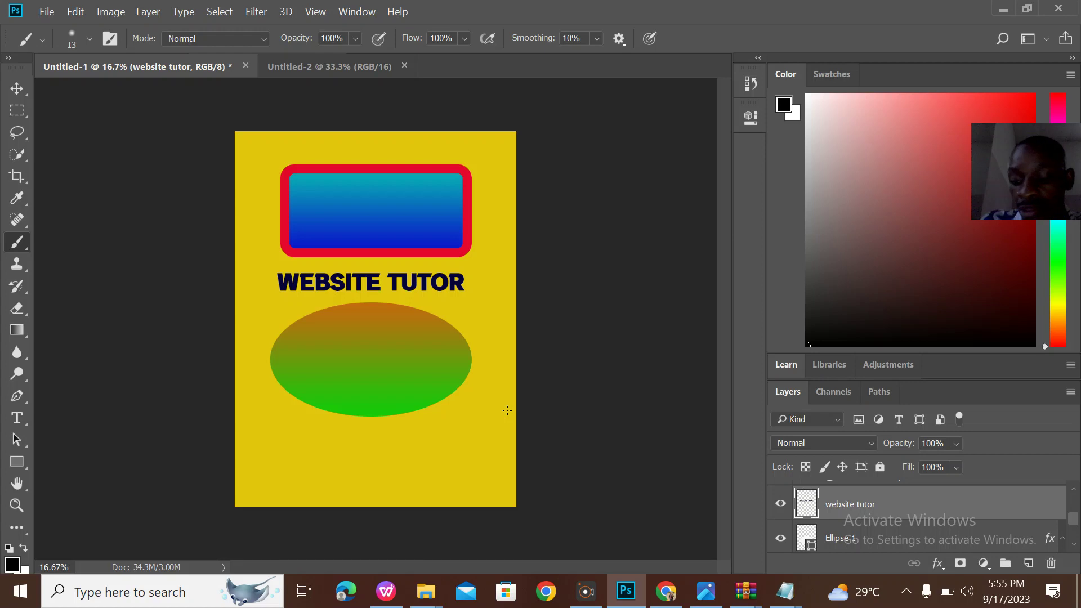
Step: Set the soft round brush's size to 600 px
key("bracketright")
key("bracketright")
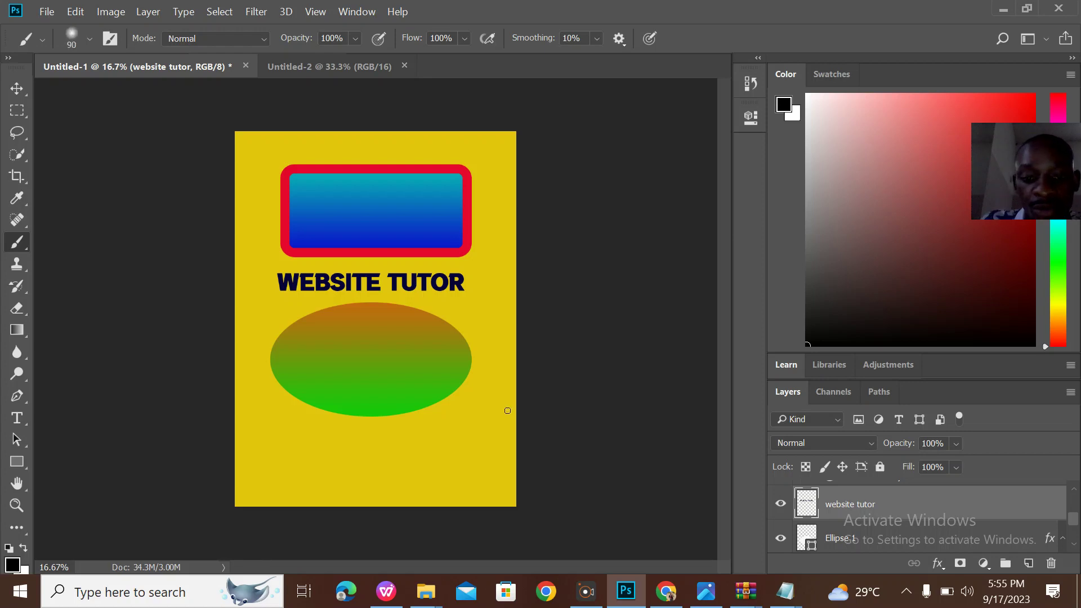
key("bracketright")
key("bracketright")
key("bracketright")
key("bracketright")
key("bracketright")
key("bracketright")
key("bracketright")
key("bracketright")
key("bracketright")
key("bracketright")
key("bracketright")
key("bracketright")
key("bracketright")
key("bracketright")
key("bracketright")
key("bracketright")
key("bracketright")
key("bracketright")
key("bracketright")
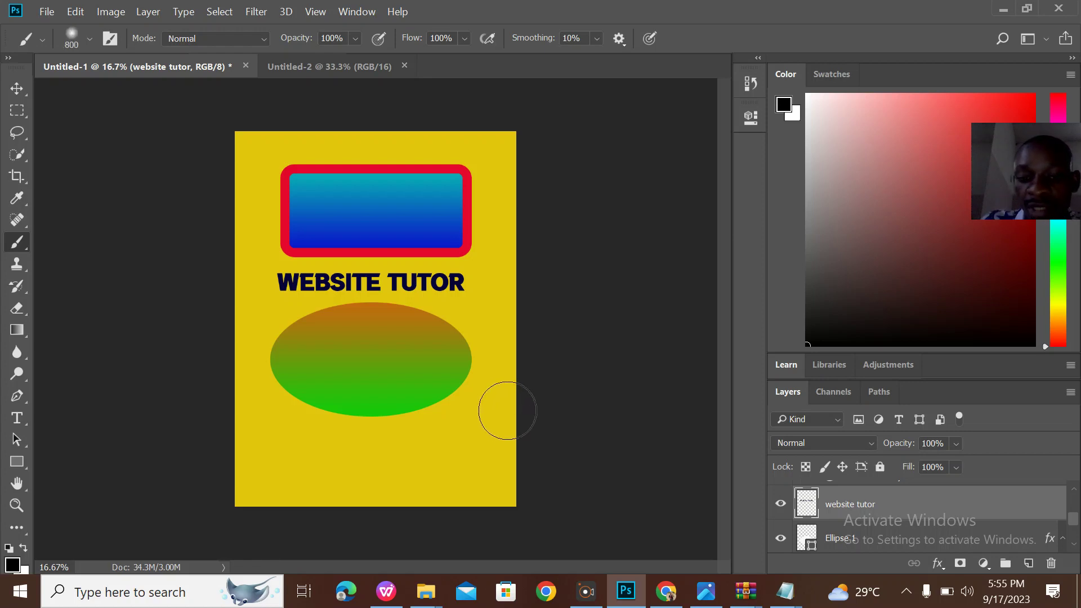
key("bracketright")
key("bracketright")
key("bracketright")
key("bracketright")
key("bracketright")
key("bracketright")
key("bracketright")
key("bracketright")
key("bracketright")
key("bracketright")
key("bracketright")
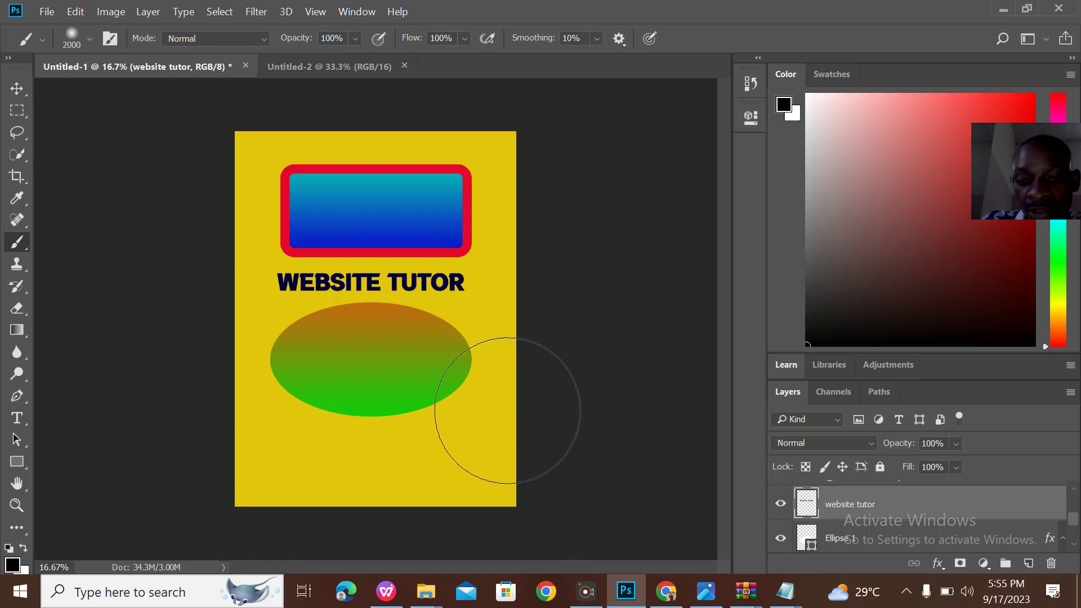
key("bracketleft")
key("bracketleft")
key("bracketleft")
key("bracketleft")
key("bracketleft")
key("bracketleft")
key("bracketleft")
key("bracketleft")
key("bracketleft")
key("bracketleft")
key("bracketleft")
key("bracketleft")
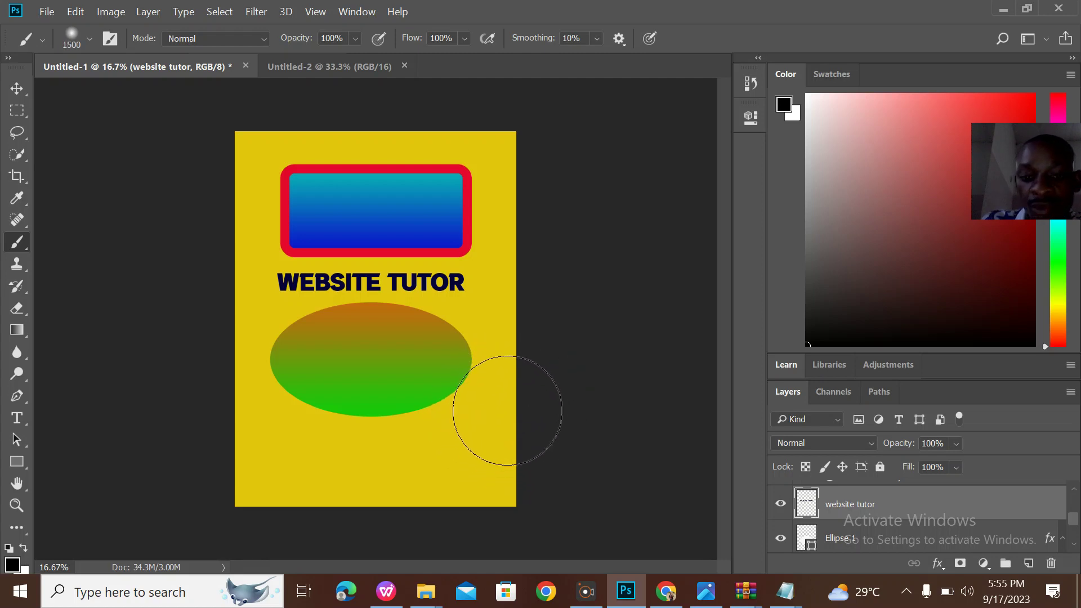
key("bracketleft")
key("bracketleft")
key("bracketleft")
key("bracketleft")
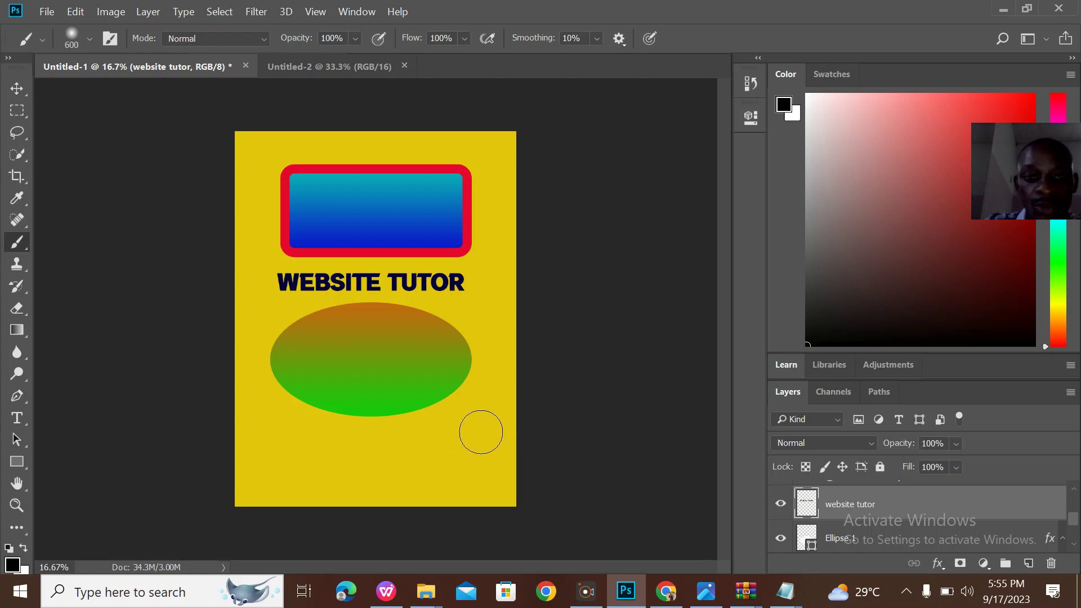
Step: Set the foreground colour to dark red 8a0707 for painting
left_click(11, 566)
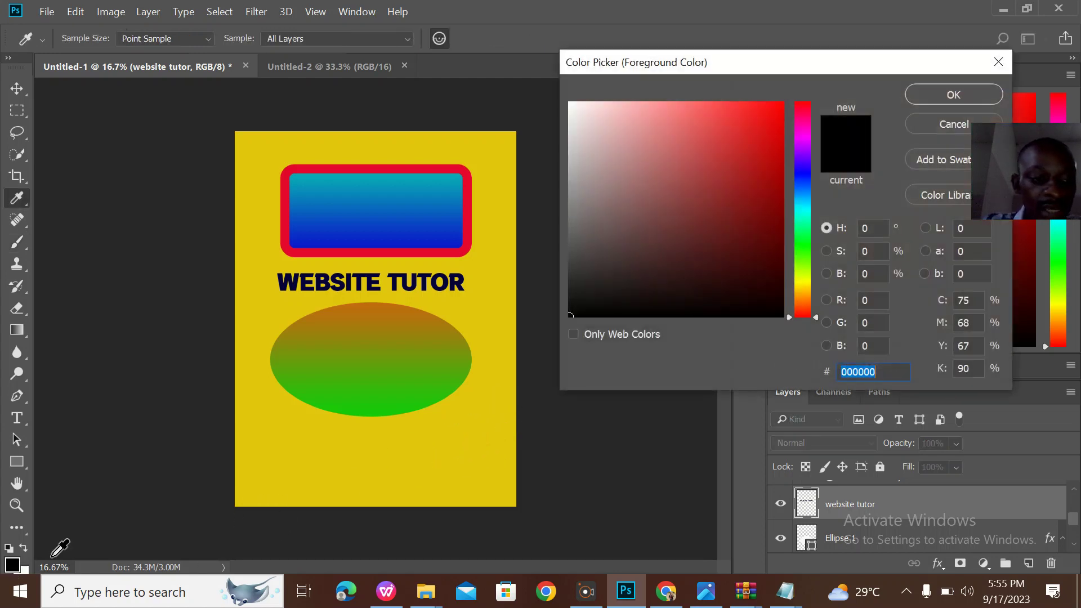
left_click(774, 200)
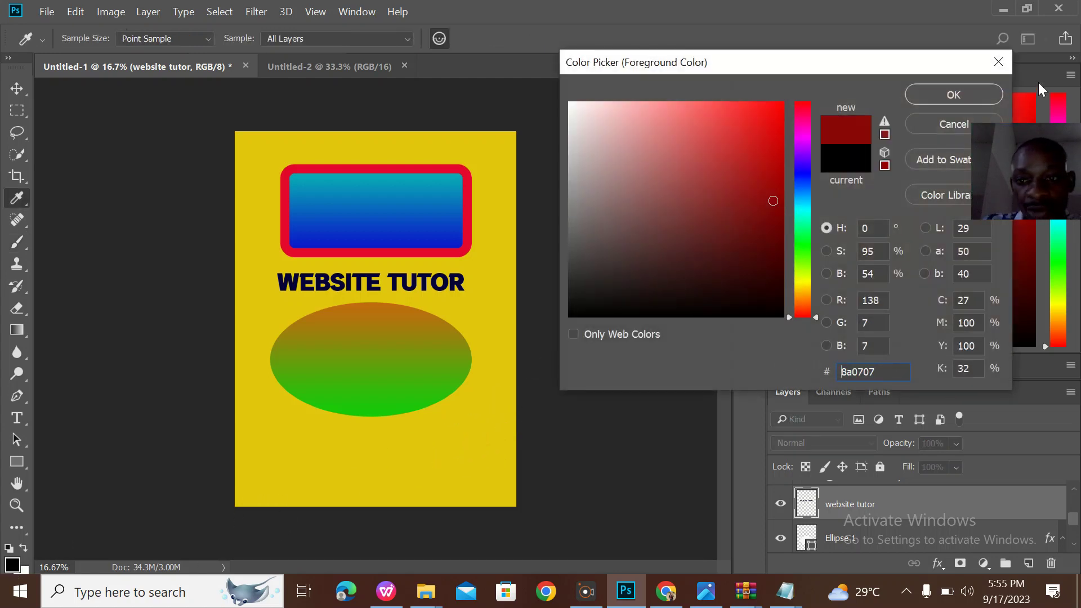
left_click(971, 99)
left_click(11, 565)
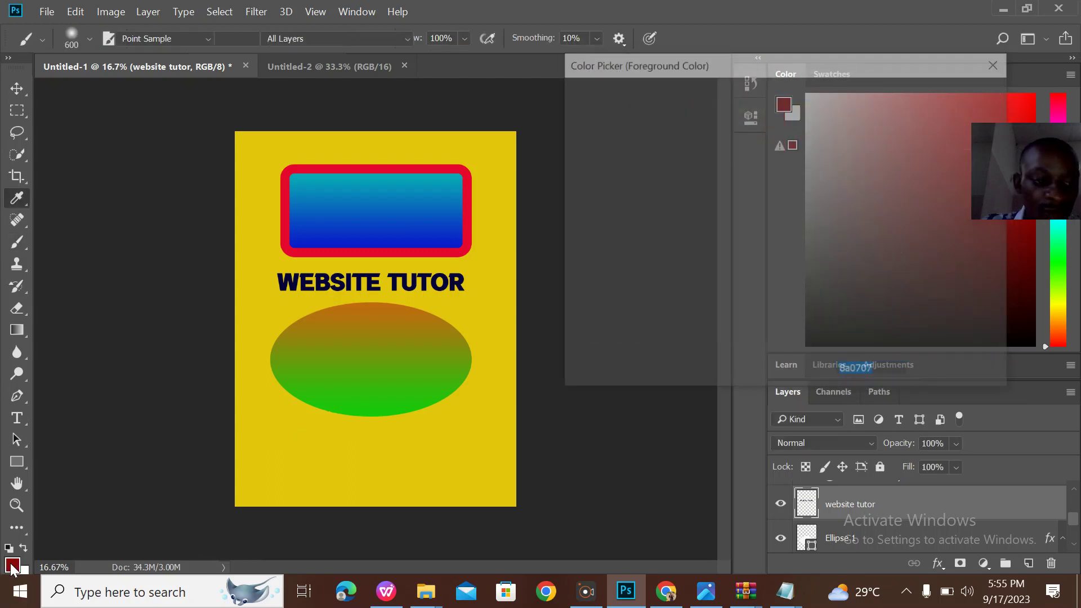
left_click(999, 59)
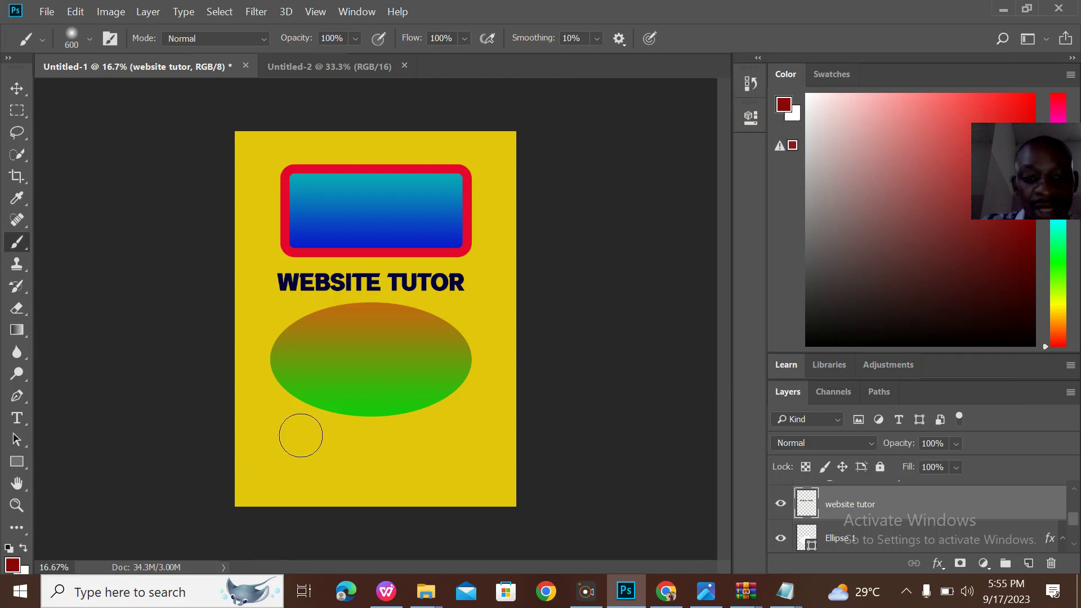
Step: Paint three soft dark red strokes: one below the ellipse, one across it, and a steep one beside it down to the canvas's lower edge
left_click_drag(434, 439, 174, 428)
left_click_drag(483, 359, 207, 390)
left_click_drag(493, 220, 431, 591)
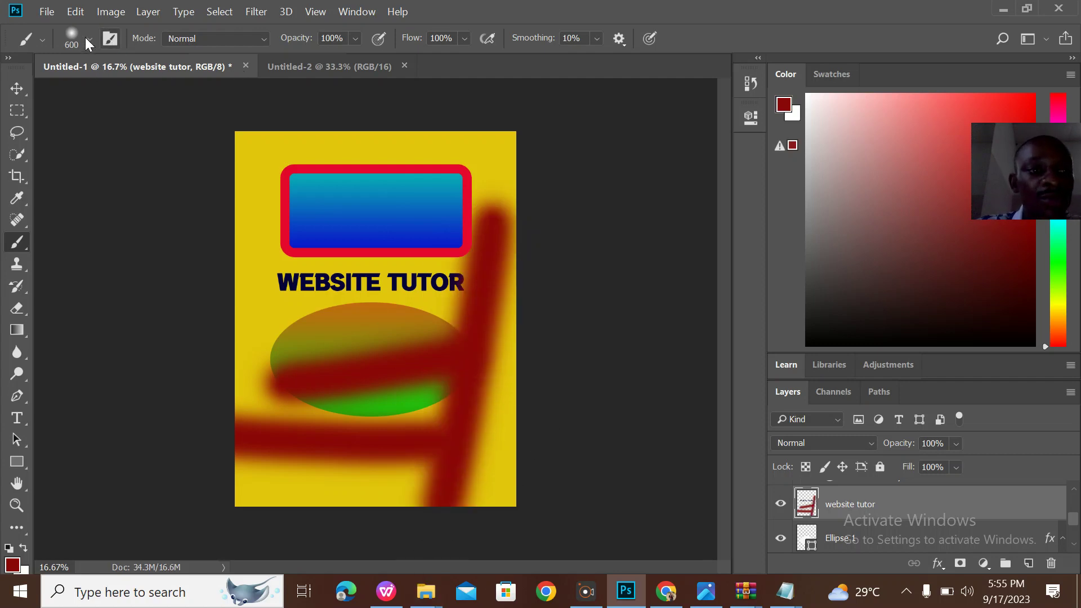
Step: Look over the brush settings and brush presets, and put single soft dabs beside the ellipse's upper edge and above the rectangle
left_click(110, 38)
left_click(299, 305)
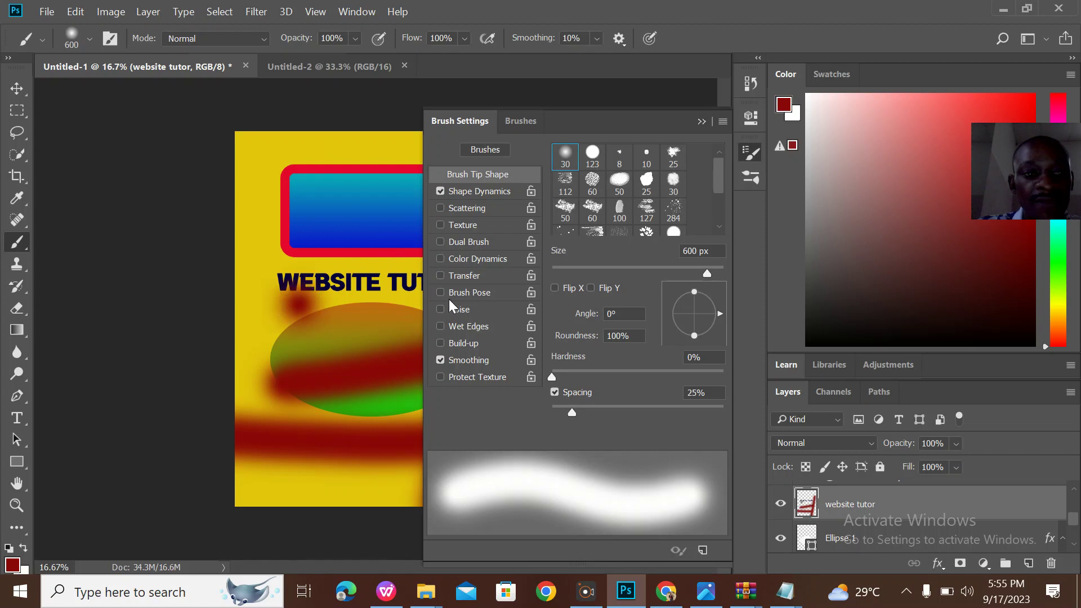
left_click(701, 122)
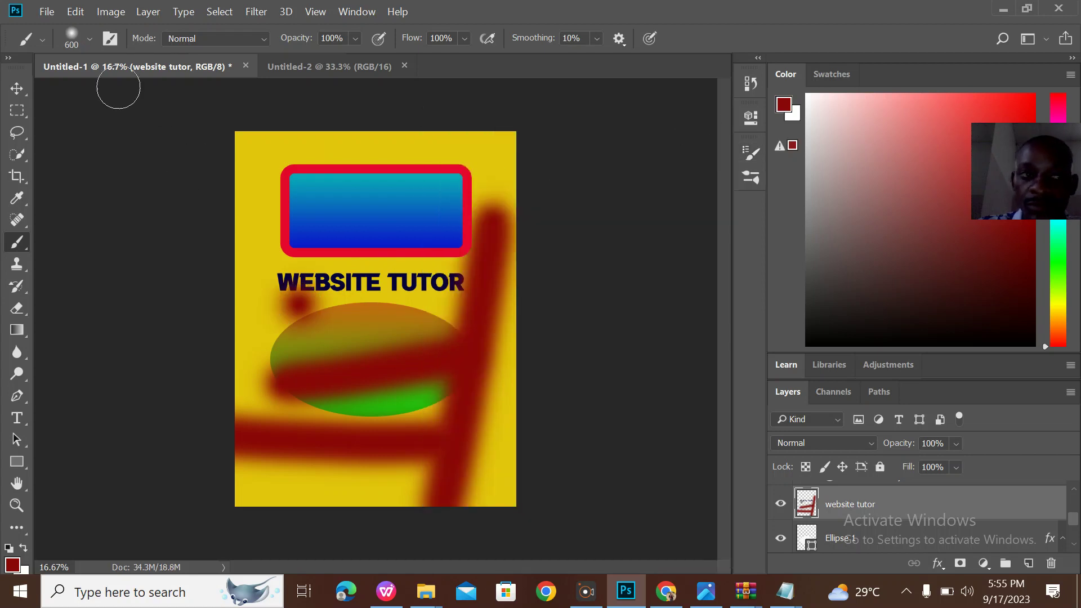
left_click(70, 37)
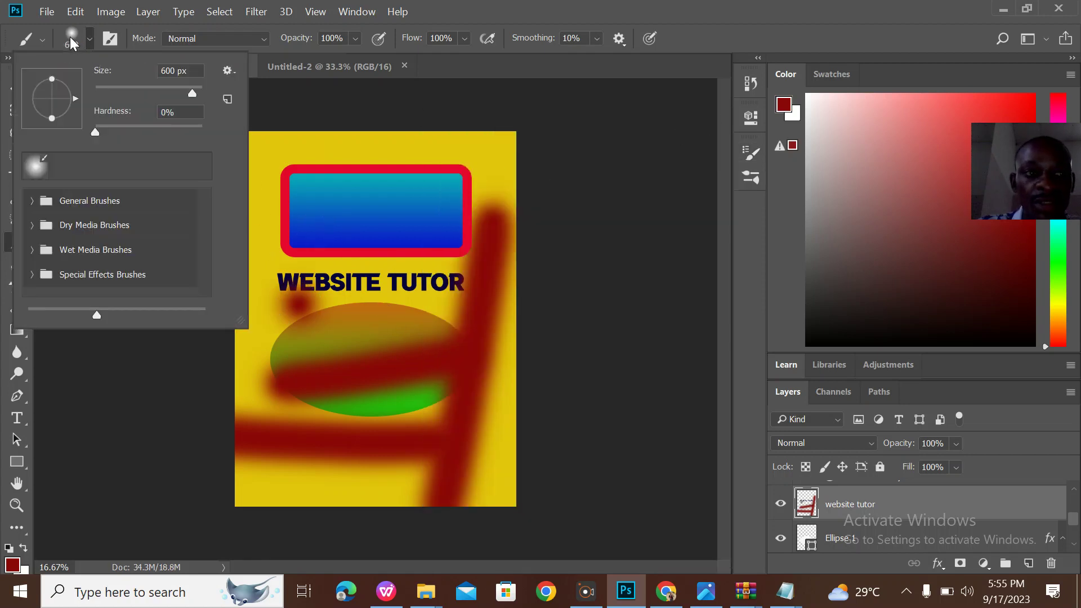
left_click(373, 147)
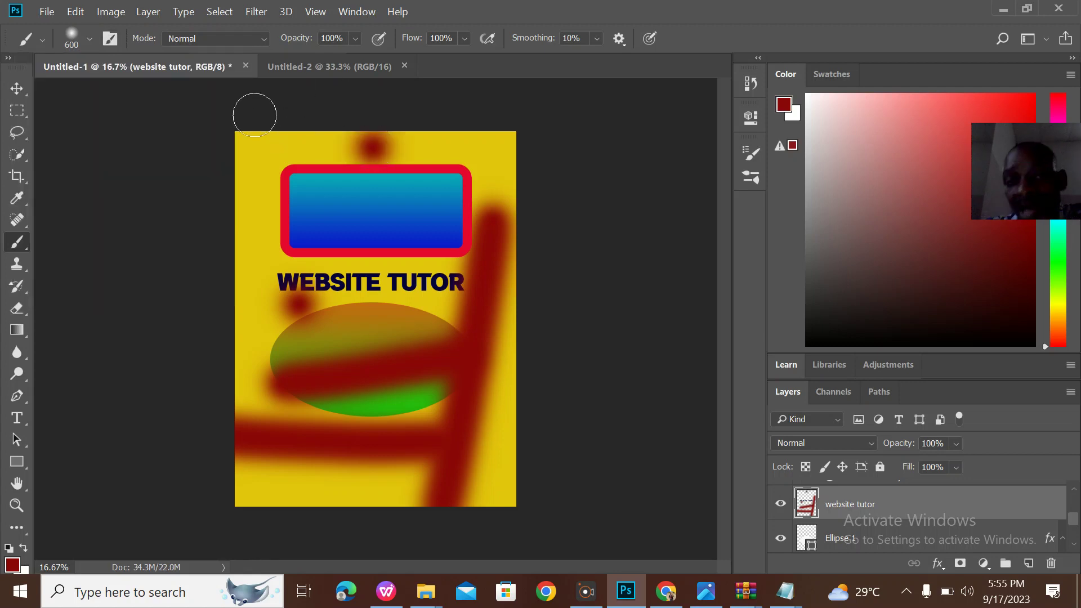
Step: Choose the textured round 60 px brush tip in the brush settings
left_click(110, 38)
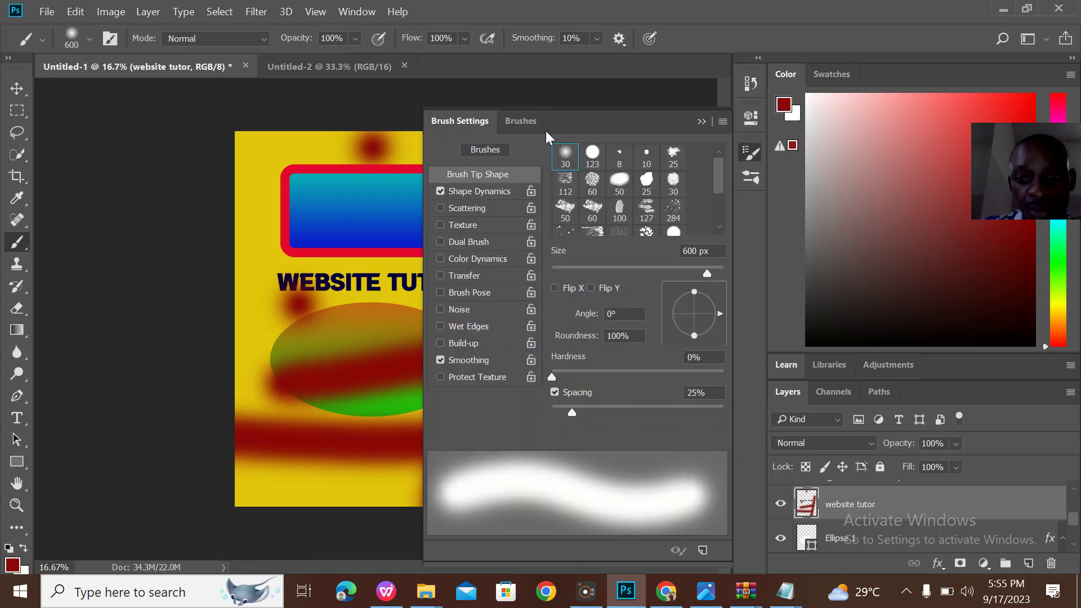
left_click(594, 189)
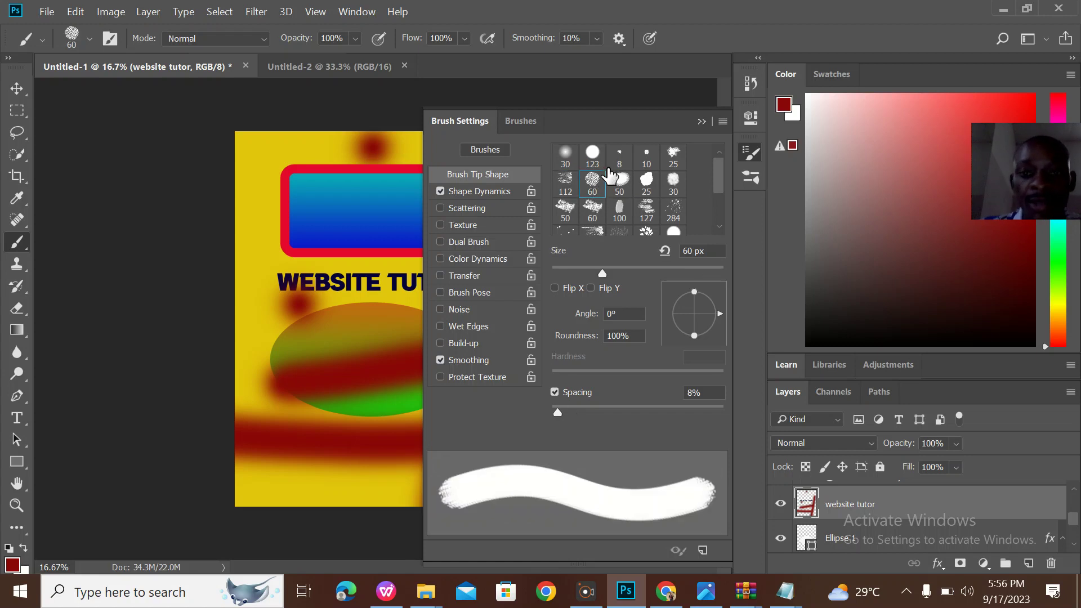
left_click(701, 122)
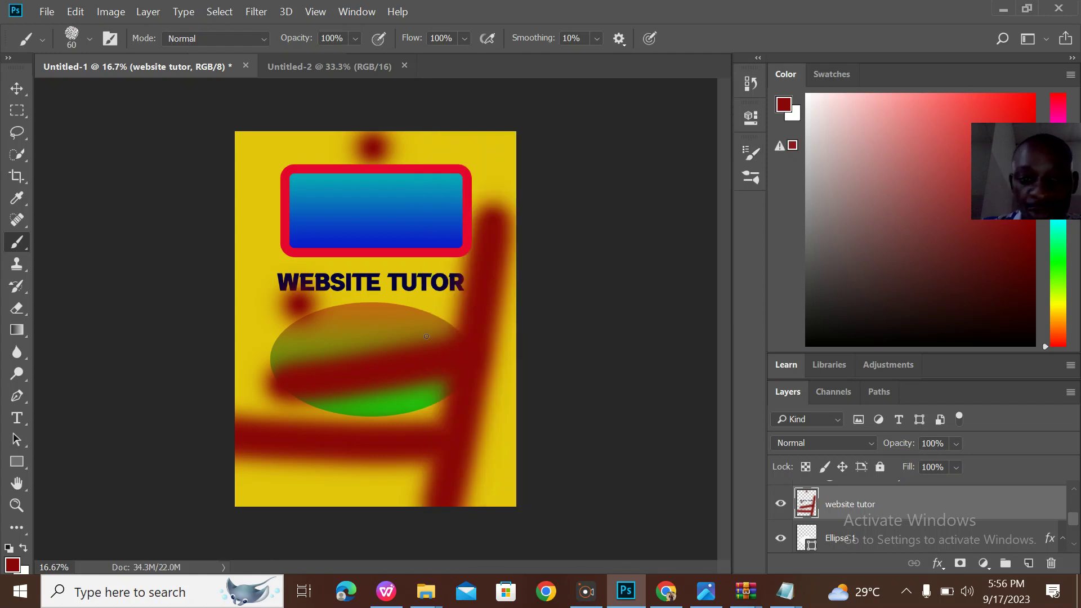
Step: Enlarge the textured brush to 700 px and paint rough dark red strokes across the ellipse and around the rectangle
key("bracketright")
key("bracketright")
key("bracketright")
key("bracketright")
key("bracketright")
key("bracketright")
key("bracketright")
key("bracketright")
key("bracketright")
key("bracketright")
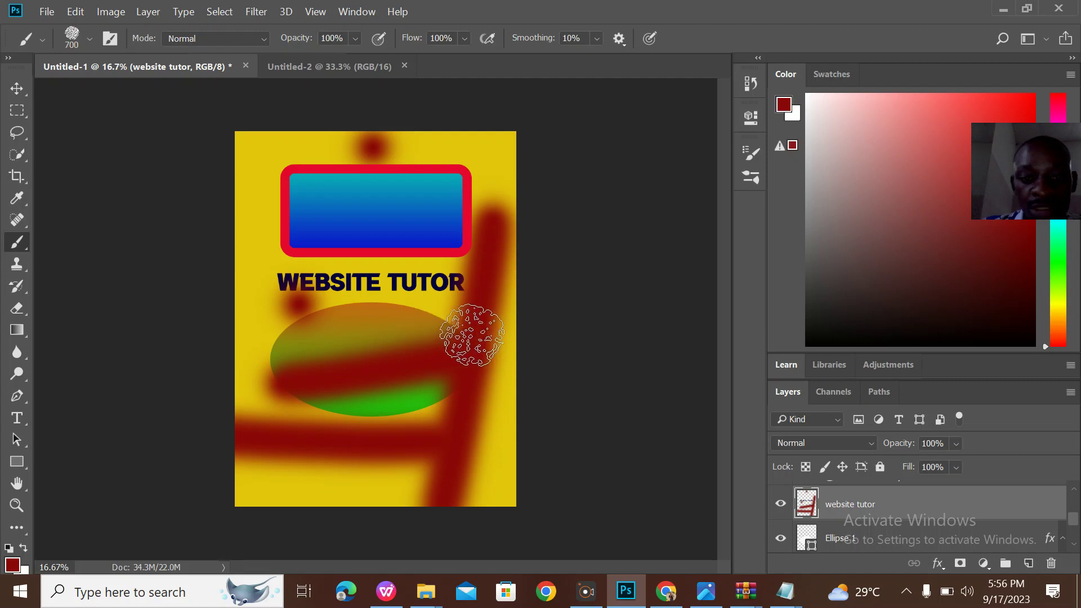
mouse_move(475, 335)
left_mouse_down()
mouse_move(495, 335)
mouse_move(164, 377)
left_mouse_up()
mouse_move(460, 160)
left_mouse_down()
mouse_move(272, 115)
mouse_move(91, 91)
mouse_move(370, 158)
mouse_move(171, 336)
left_mouse_up()
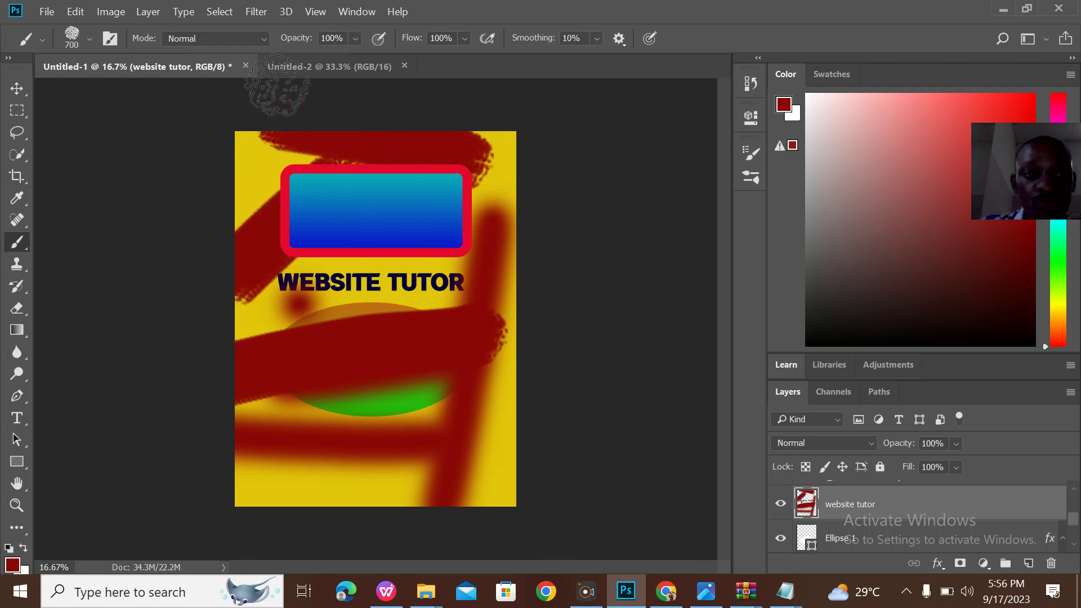
Step: Choose the 283 px spatter brush tip in the brush settings
left_click(108, 40)
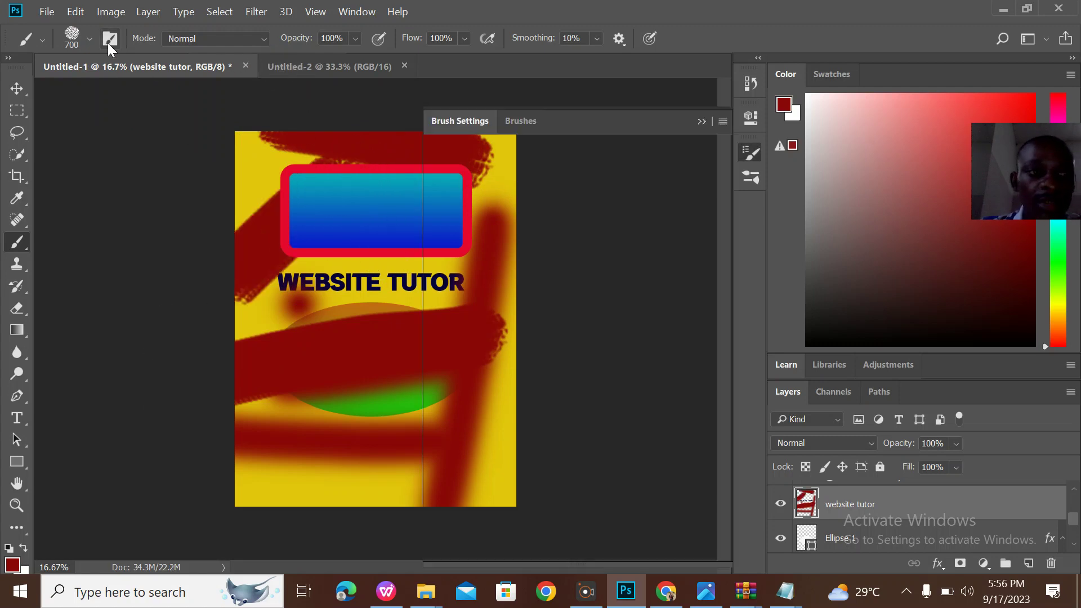
scroll(666, 225, "down", 2)
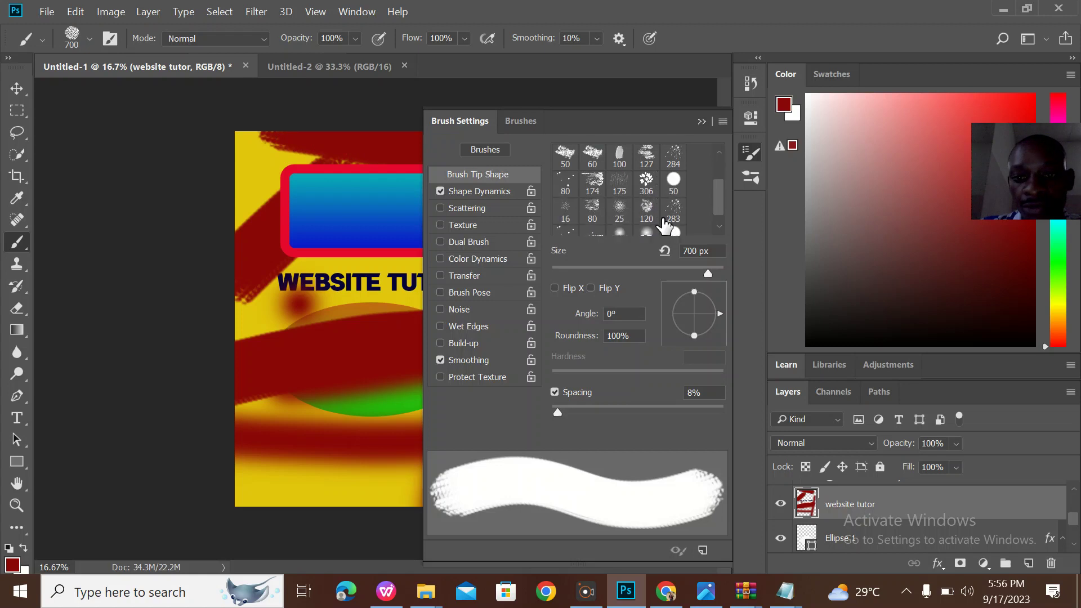
scroll(673, 211, "down", 1)
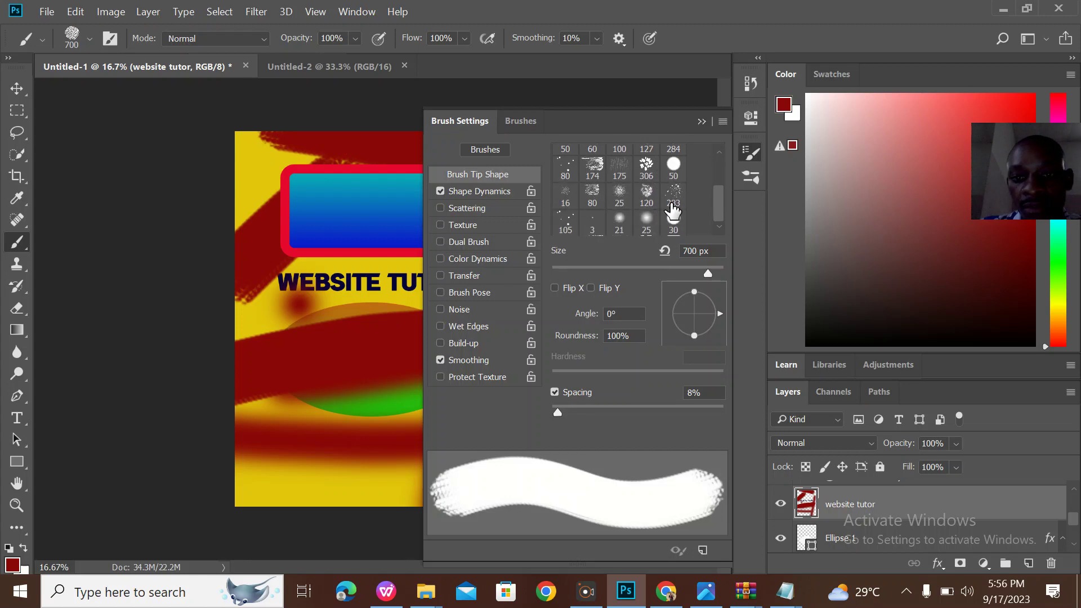
left_click(673, 197)
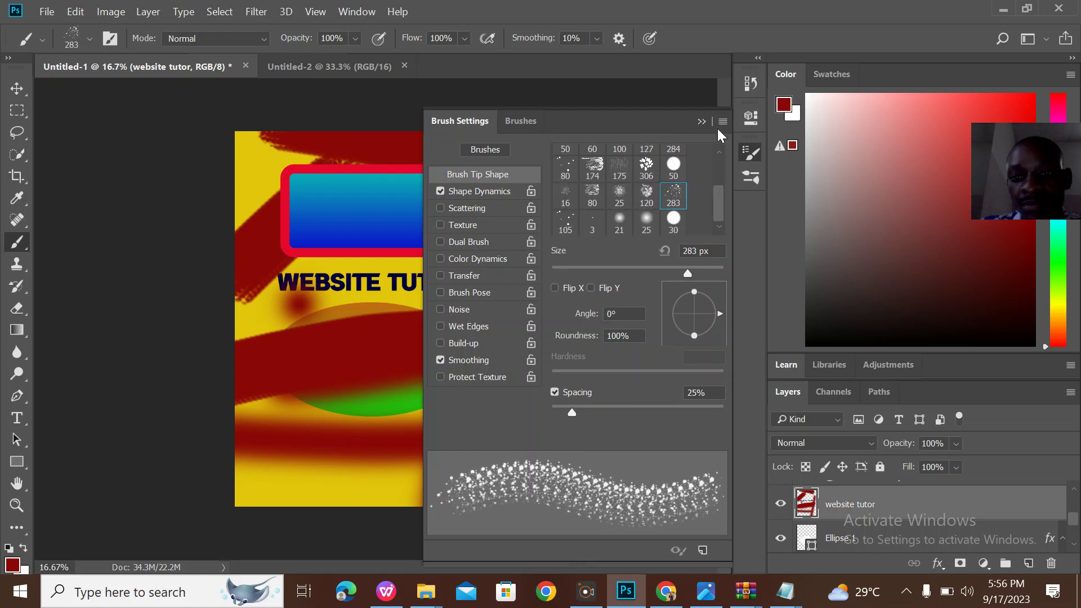
left_click(702, 122)
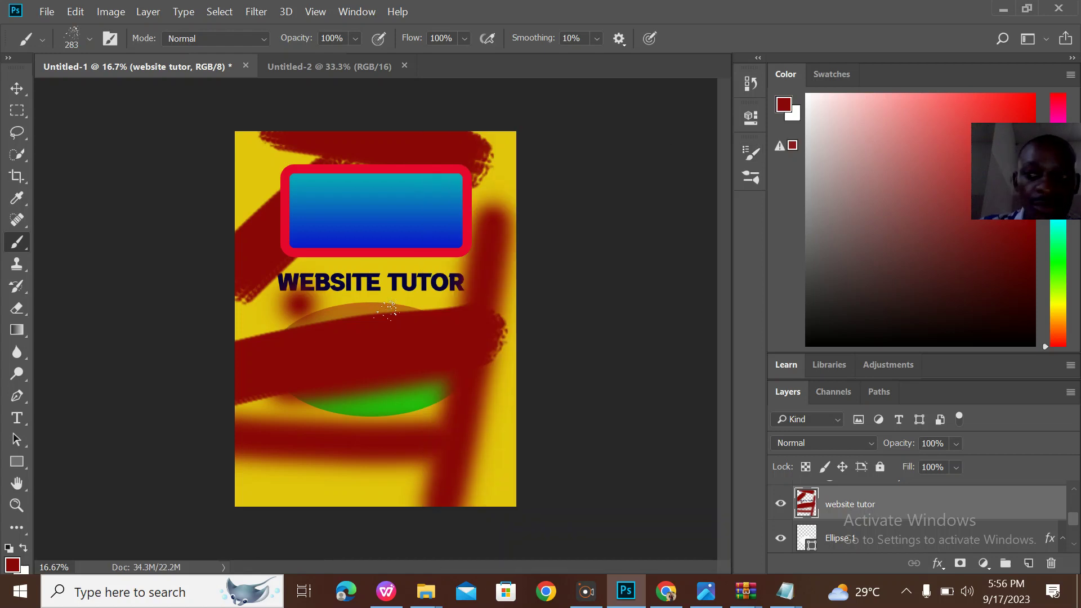
Step: Enlarge the spatter brush to 1000 px and splatter dark red paint over the whole canvas
key("bracketright")
key("bracketright")
key("bracketright")
key("bracketright")
key("bracketright")
key("bracketright")
key("bracketright")
key("bracketright")
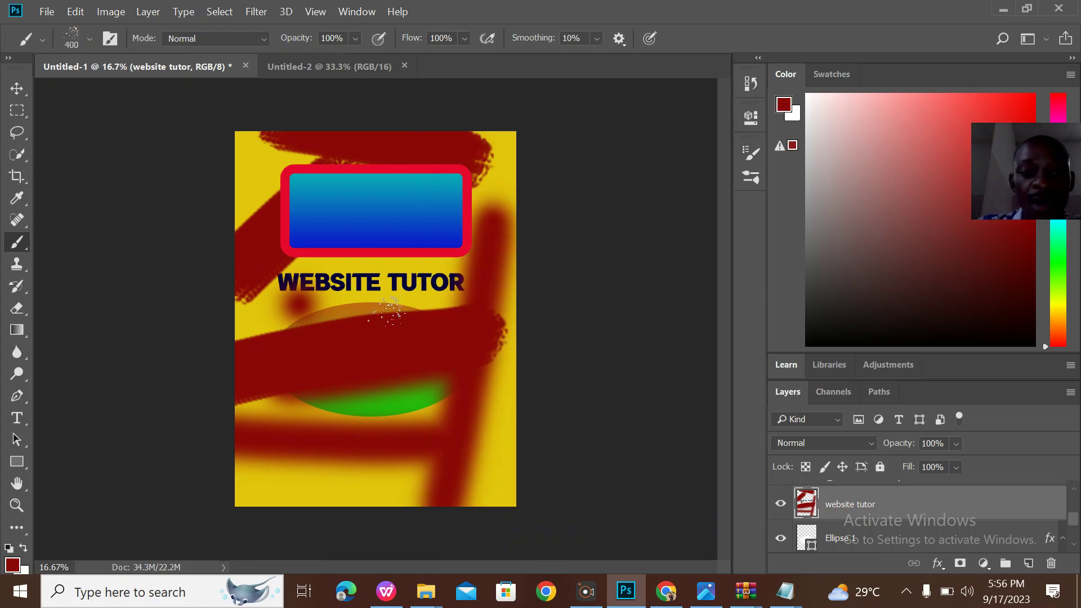
mouse_move(513, 302)
left_mouse_down()
mouse_move(147, 271)
mouse_move(157, 275)
mouse_move(419, 207)
mouse_move(497, 206)
mouse_move(108, 174)
mouse_move(379, 151)
mouse_move(449, 157)
mouse_move(383, 242)
mouse_move(445, 380)
mouse_move(521, 406)
mouse_move(321, 415)
mouse_move(363, 491)
mouse_move(530, 494)
mouse_move(318, 438)
mouse_move(533, 412)
mouse_move(456, 349)
left_mouse_up()
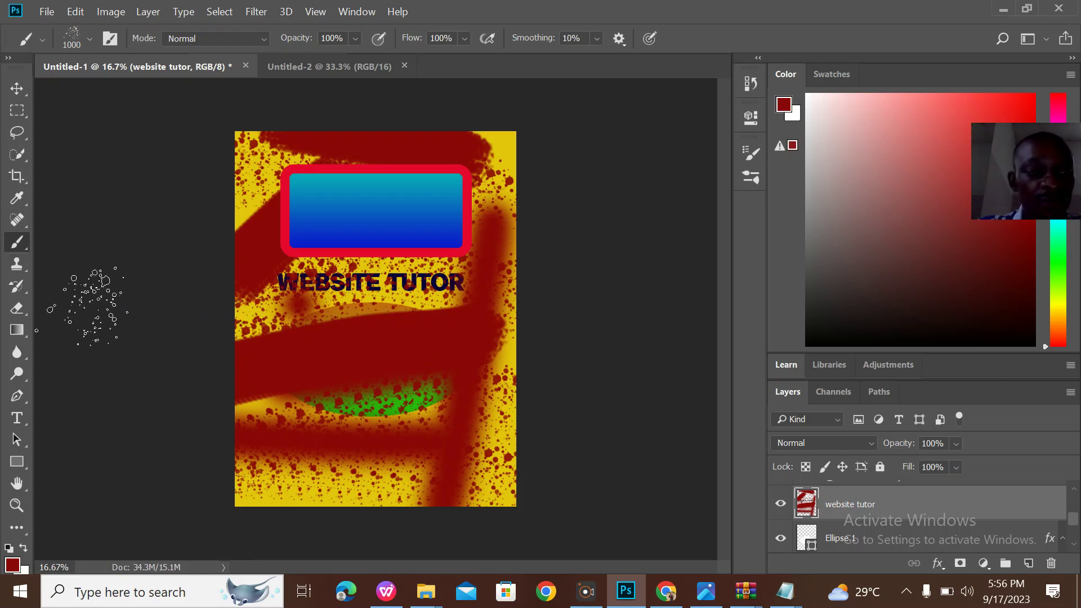
Step: Add a gradient fill layer above the website tutor layer
left_click(937, 563)
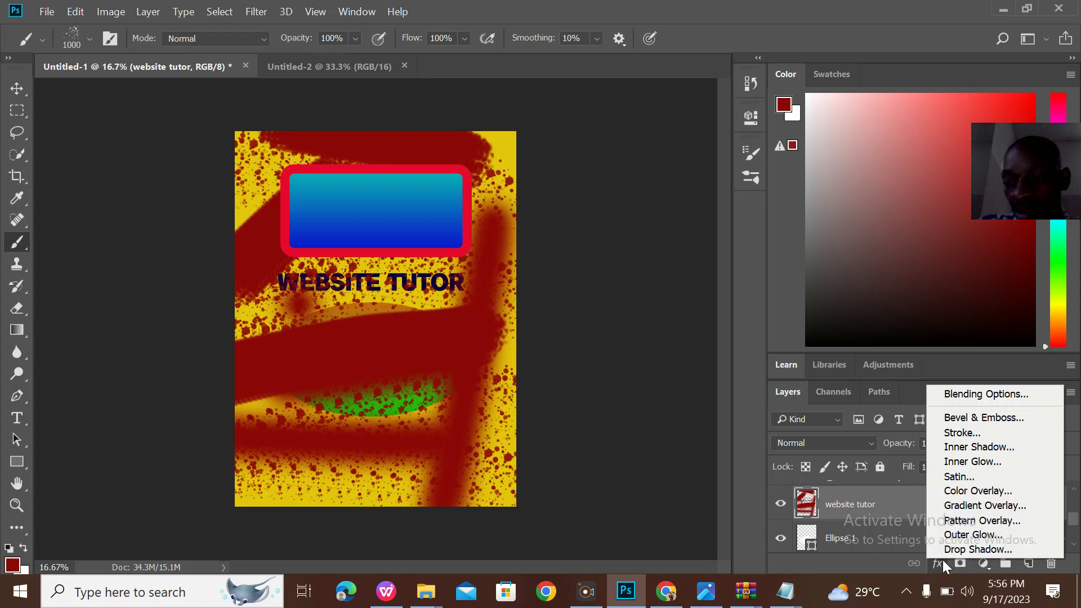
left_click(982, 565)
left_click(983, 565)
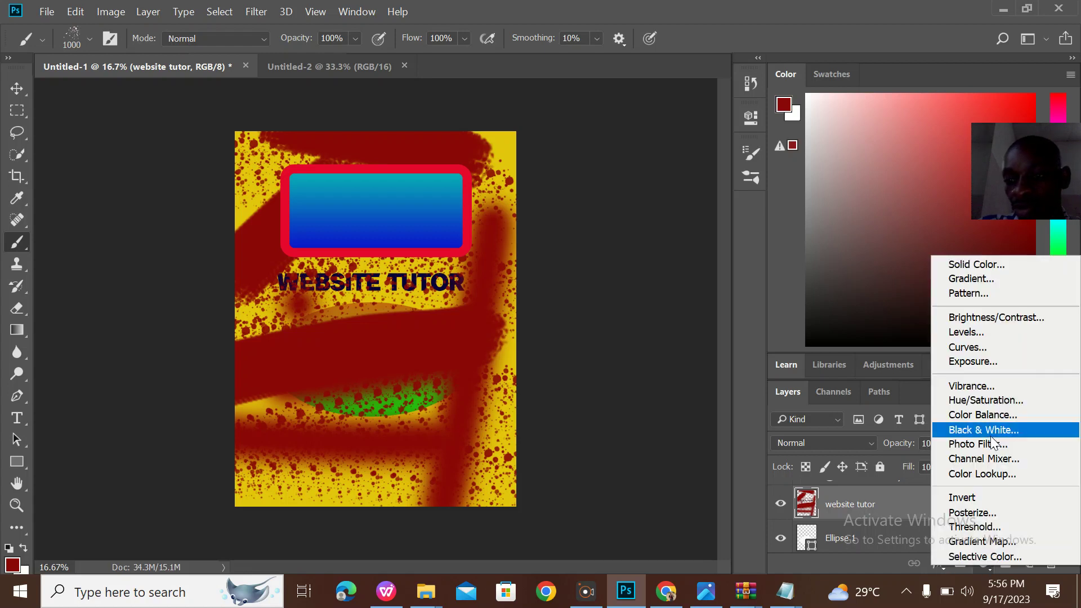
left_click(1028, 278)
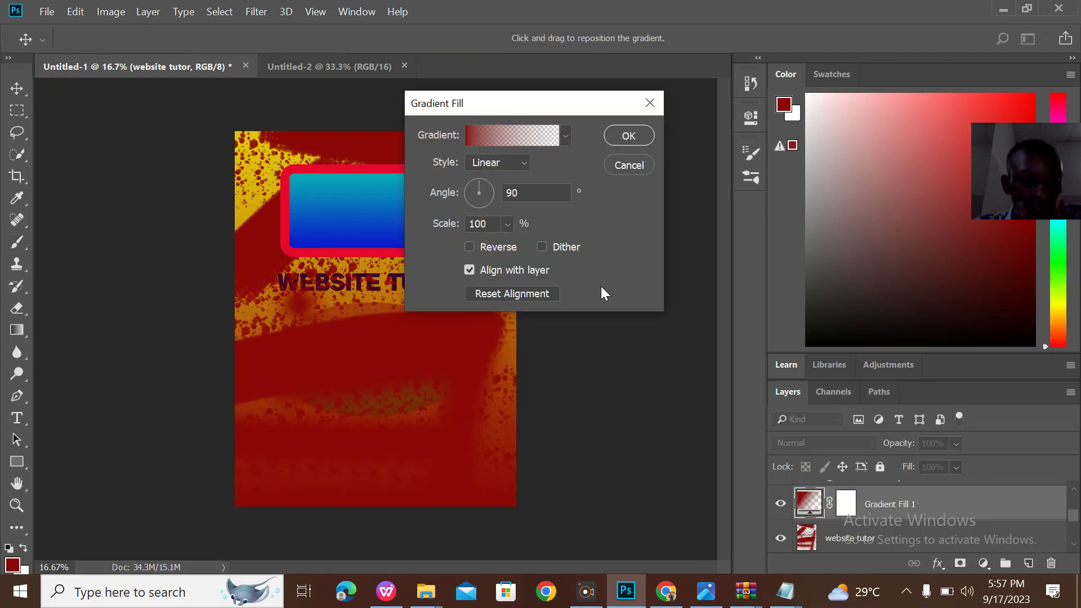
Step: Edit the fill layer's gradient and change its starting colour stop to near-black
left_click(477, 138)
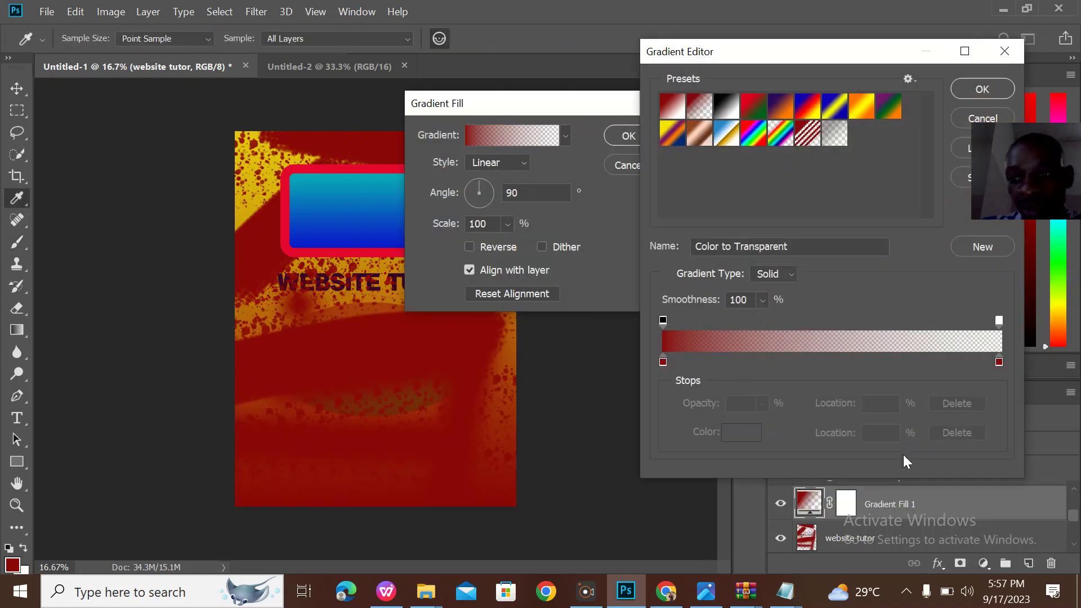
double_click(664, 361)
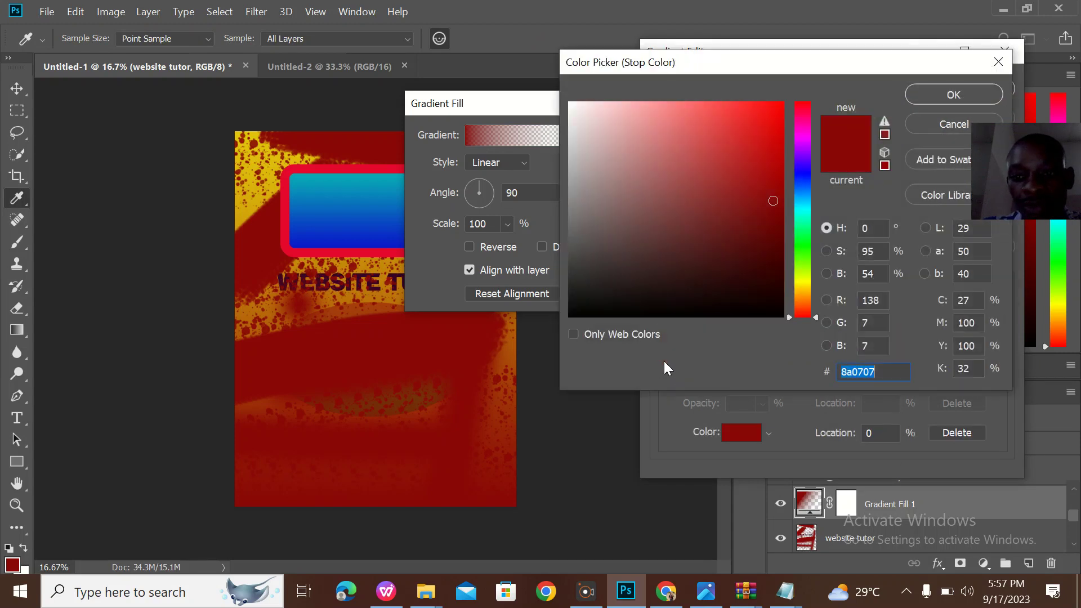
left_click(774, 313)
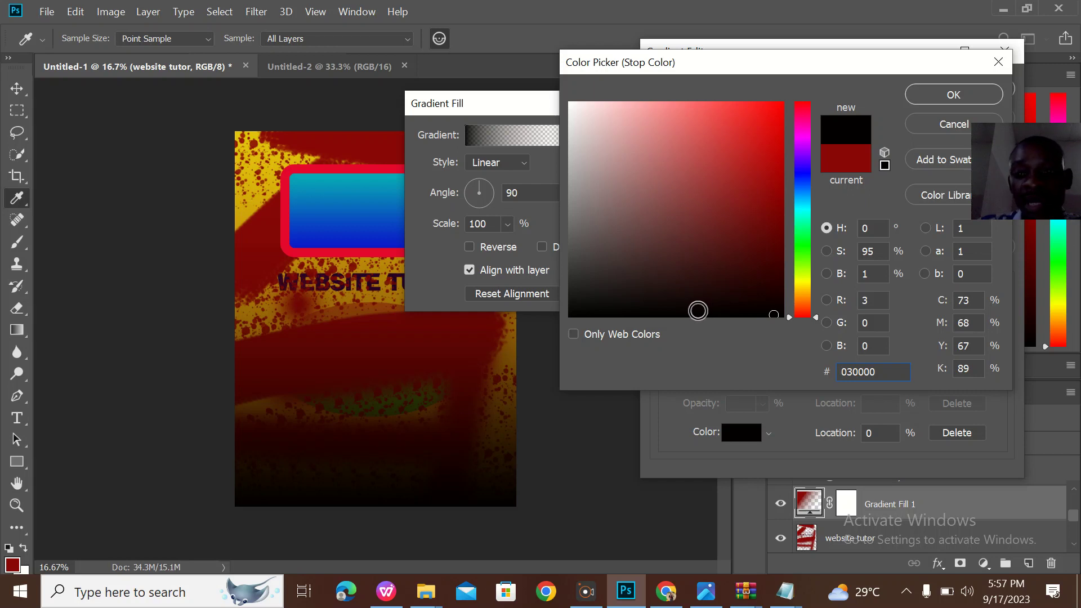
left_click(697, 314)
left_click(958, 94)
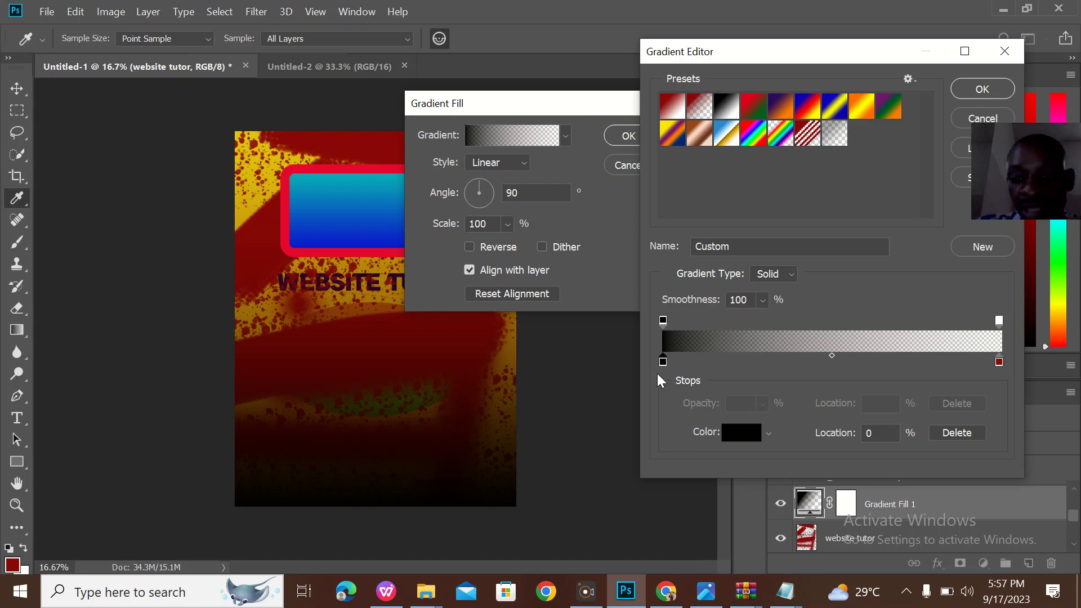
Step: Shift the gradient's black colour stop to 26% and its starting opacity stop slightly inward, and apply the gradient fill
left_click_drag(663, 362, 713, 362)
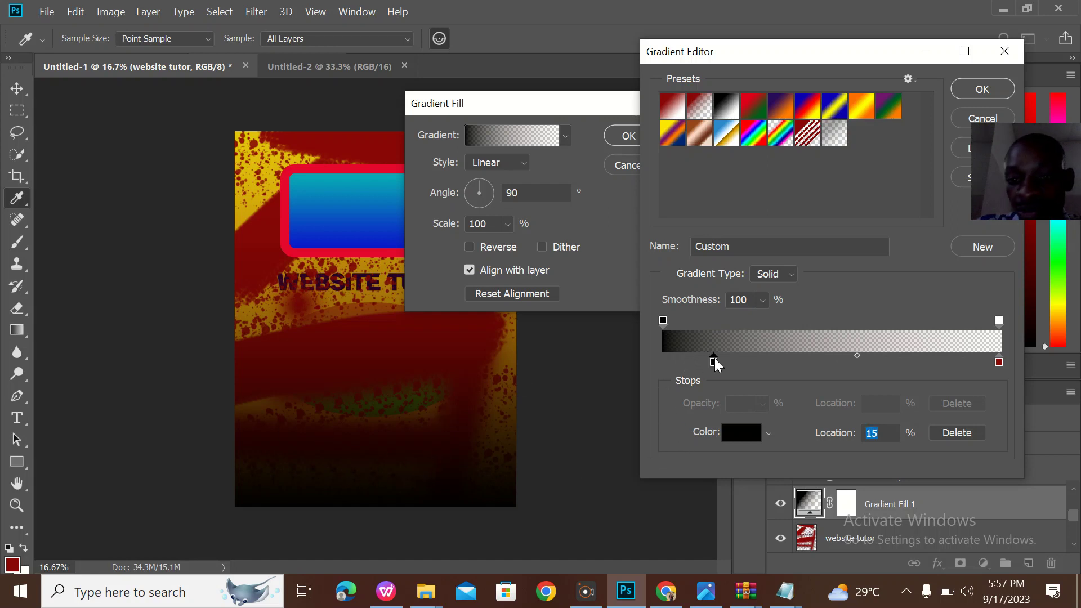
left_click_drag(663, 320, 688, 316)
left_click_drag(715, 362, 753, 363)
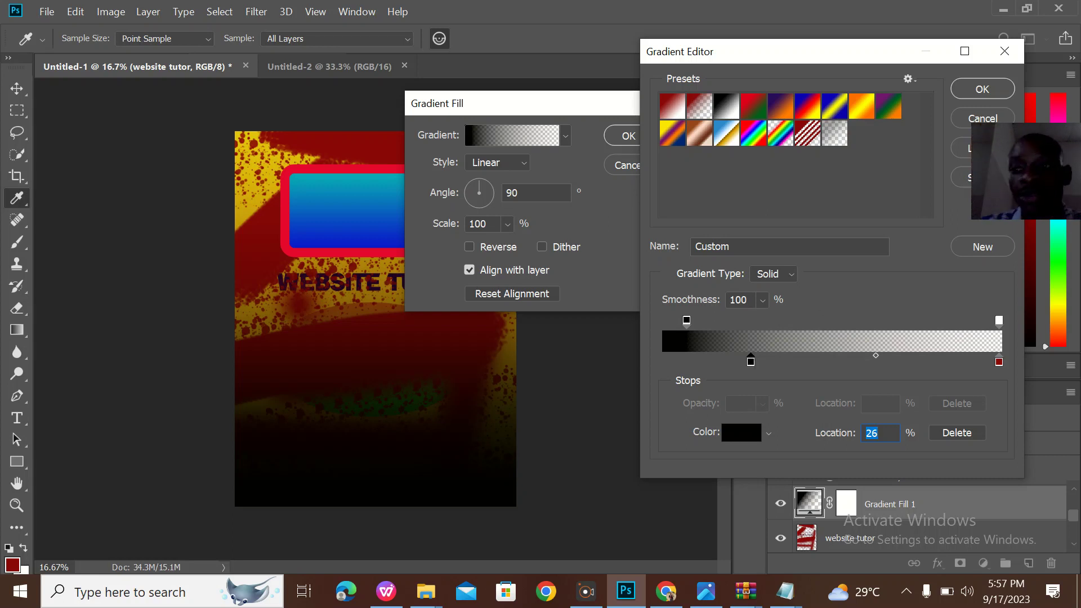
left_click(972, 89)
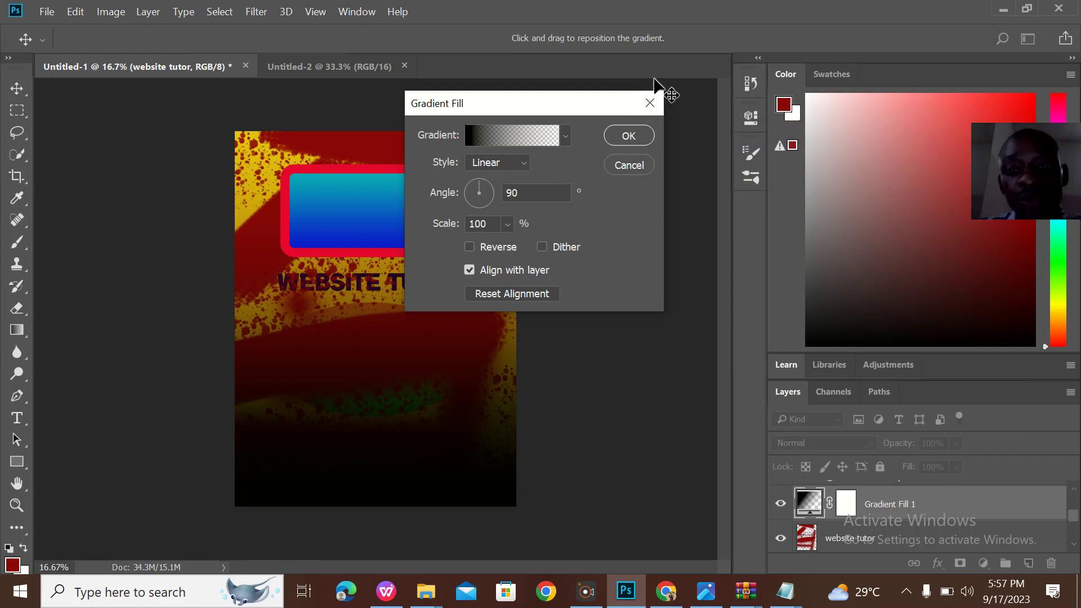
left_click(629, 136)
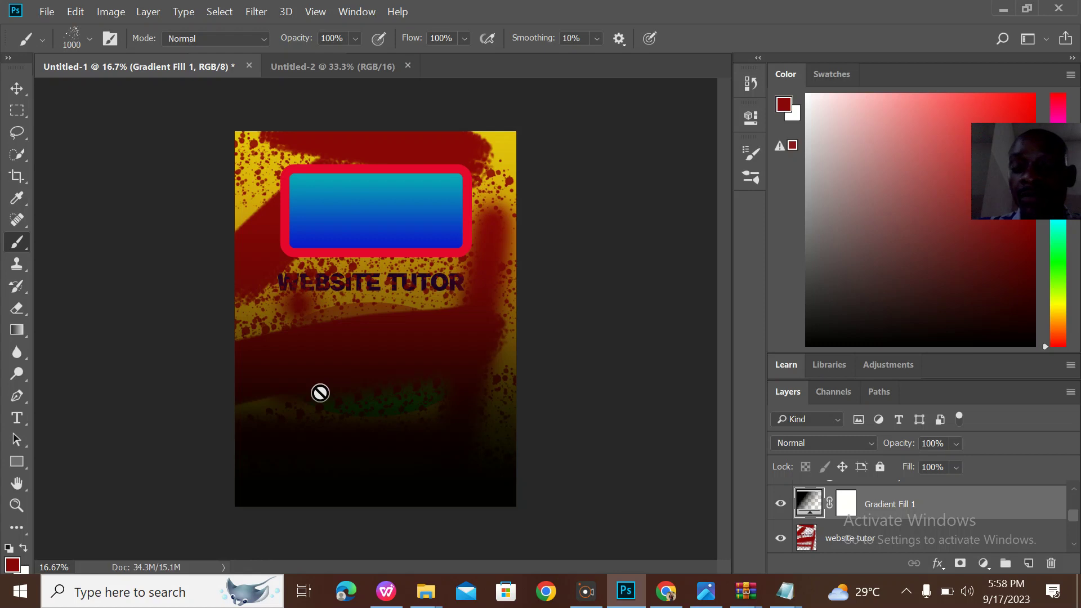
Step: Switch to the desktop's JOHNBR folder and open the _OLA7189 picture with Adobe Photoshop CC 2018
left_click(1000, 11)
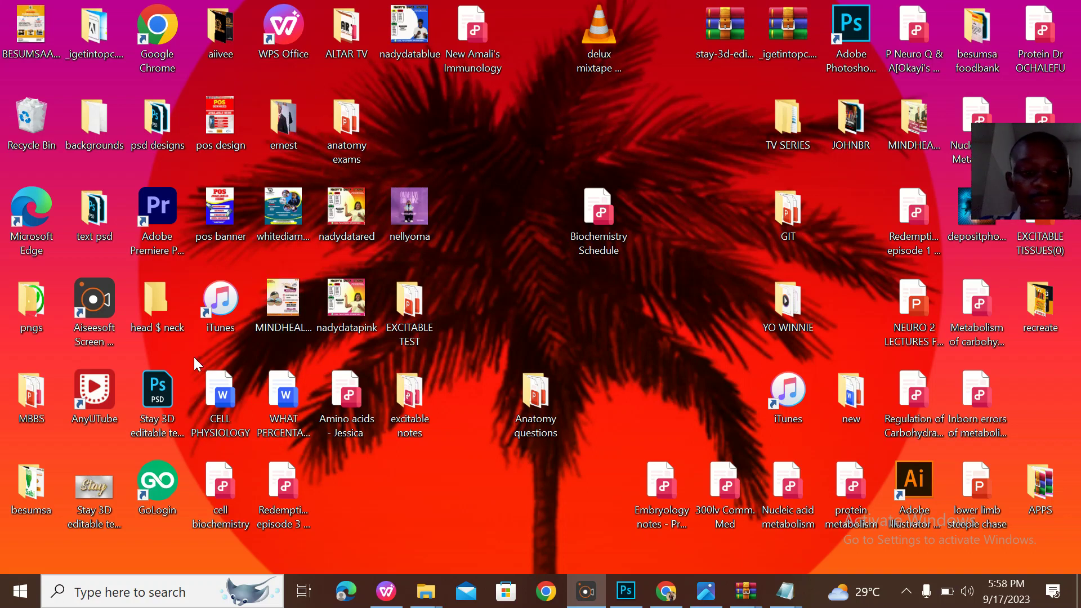
double_click(842, 121)
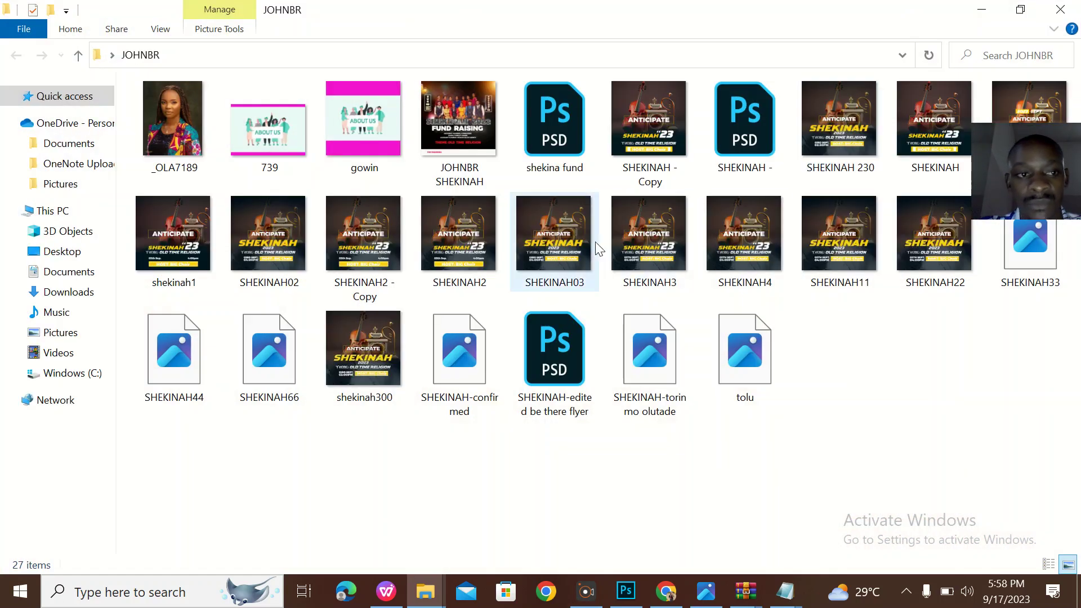
left_click(178, 145)
right_click(178, 145)
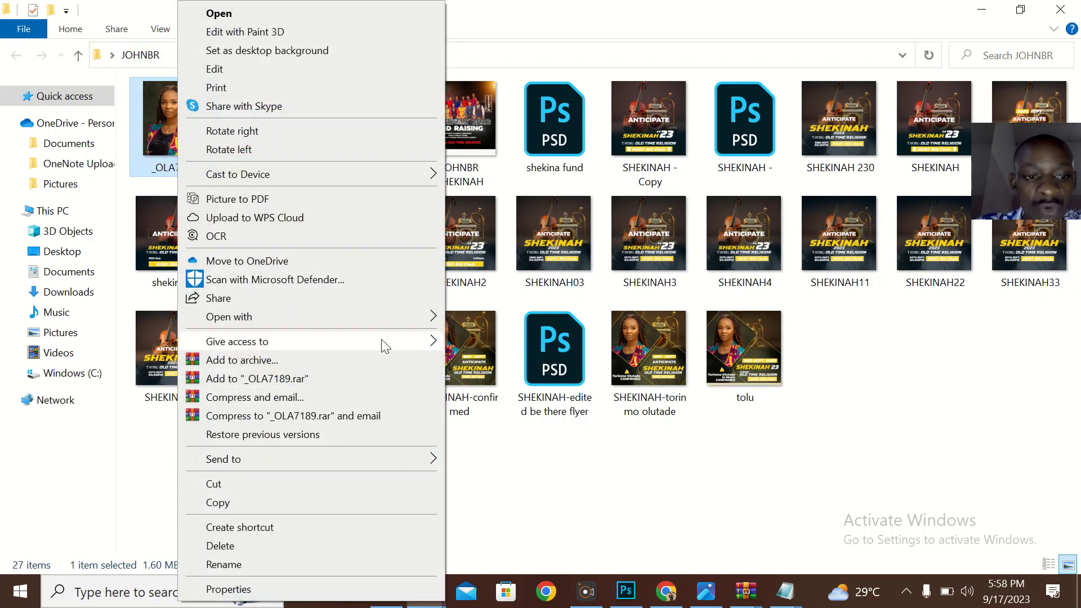
mouse_move(424, 320)
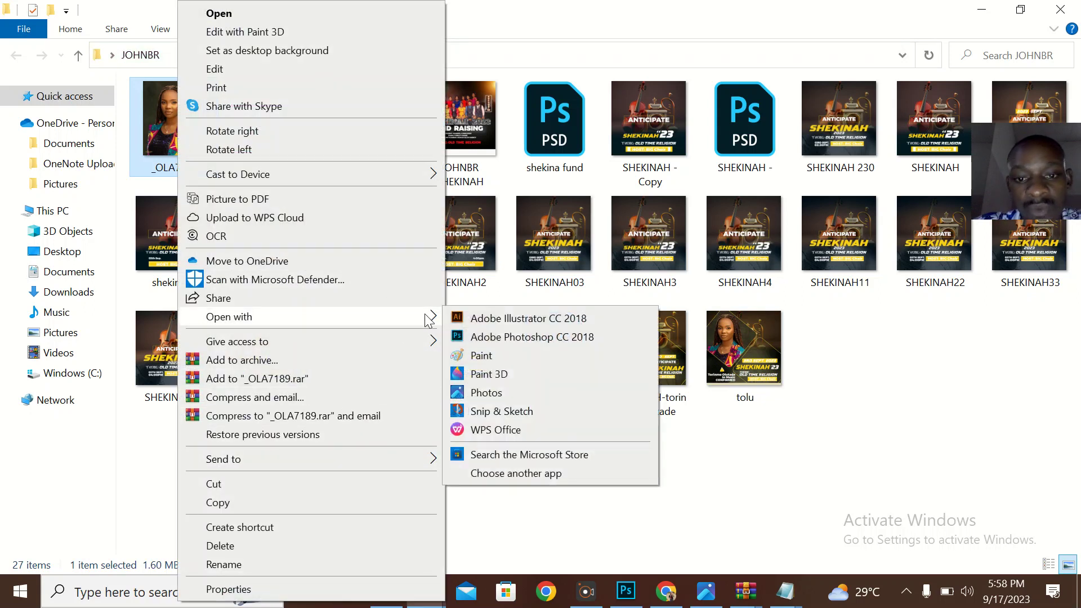
left_click(545, 338)
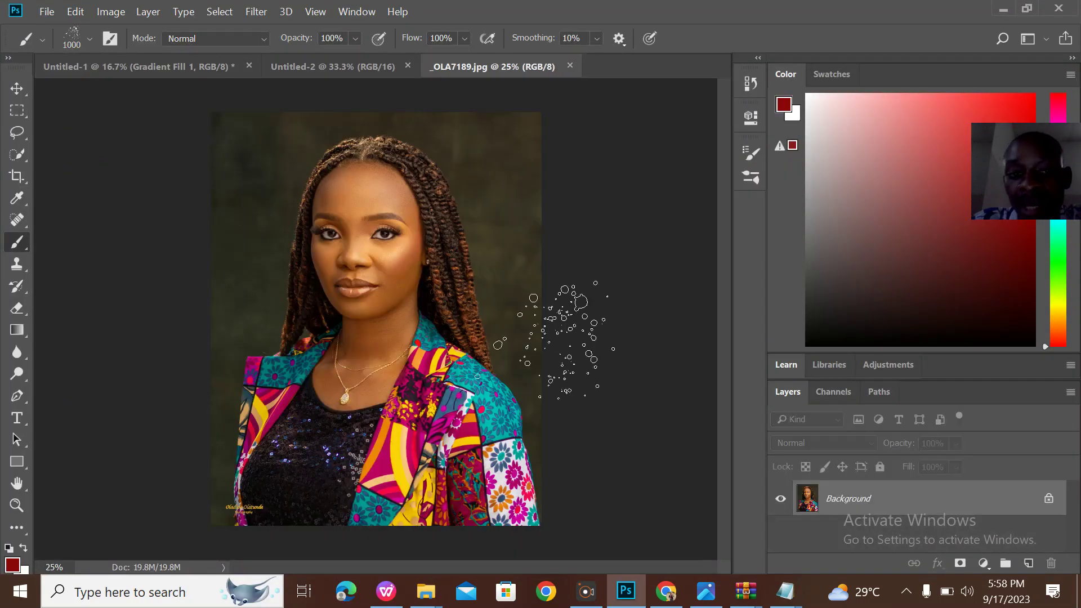
Step: Convert the photo's locked Background layer to a normal layer and try to move it
left_click(17, 91)
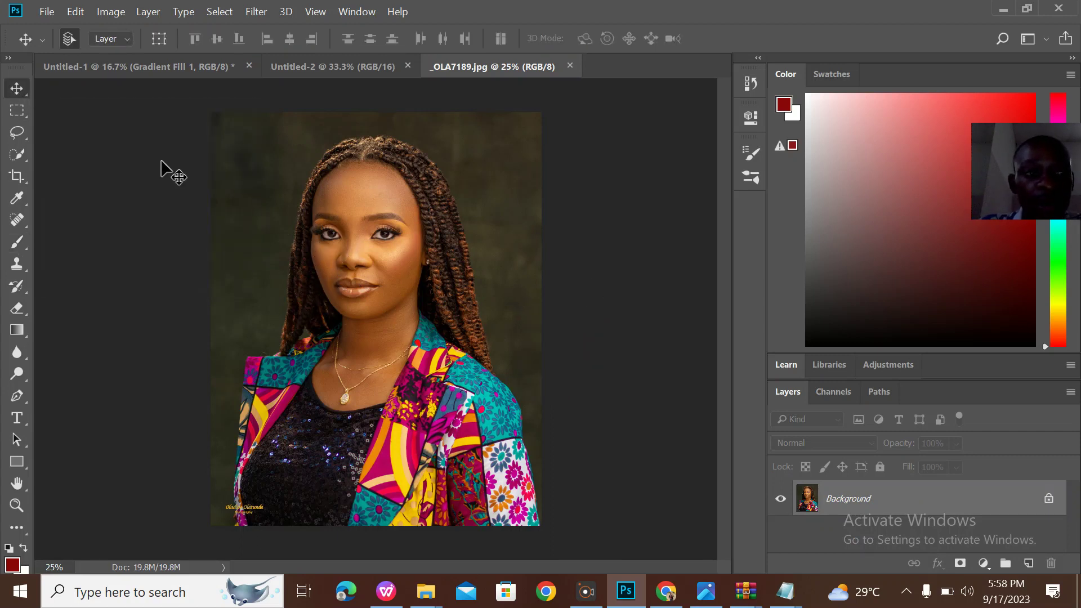
left_click_drag(410, 273, 363, 232)
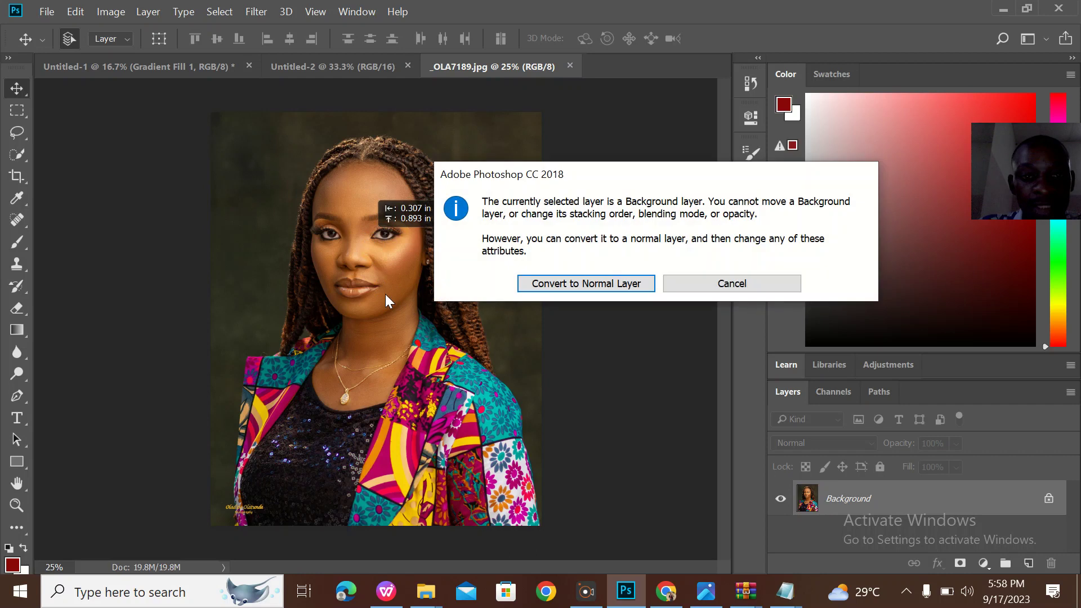
left_click(563, 283)
left_click_drag(468, 272, 456, 381)
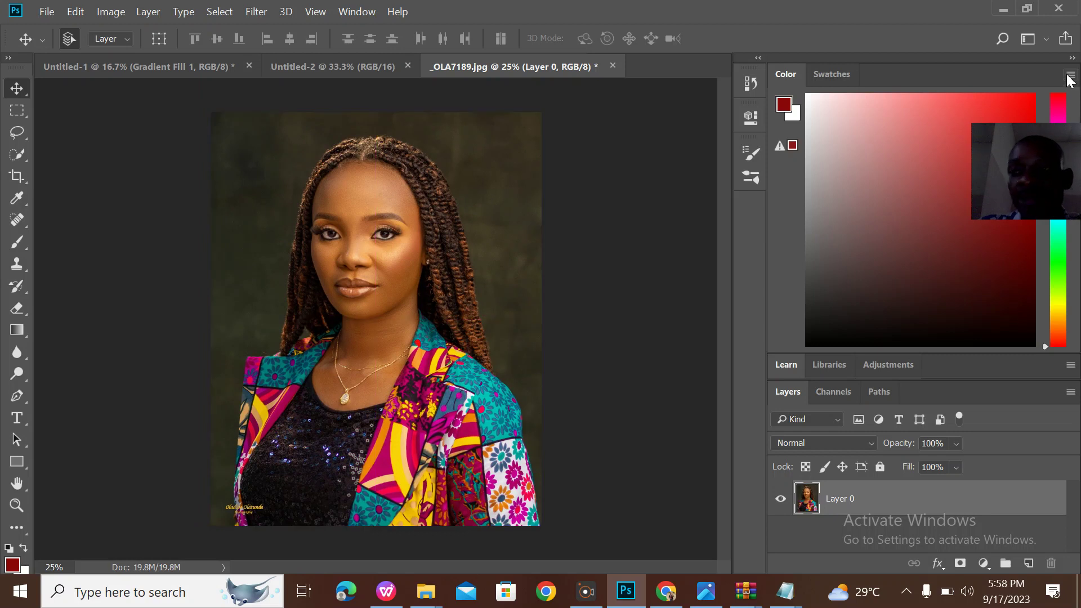
Step: Place the _OLA7189 picture from the JOHNBR folder into the Untitled-2 document, centred over the yellow background
left_click(1004, 10)
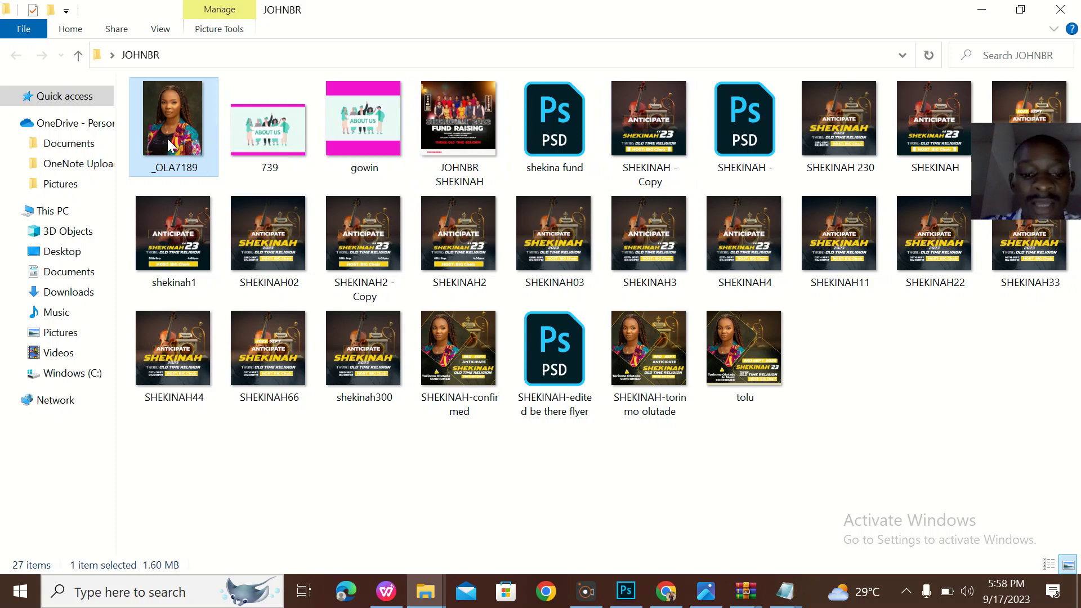
left_click_drag(169, 145, 420, 320)
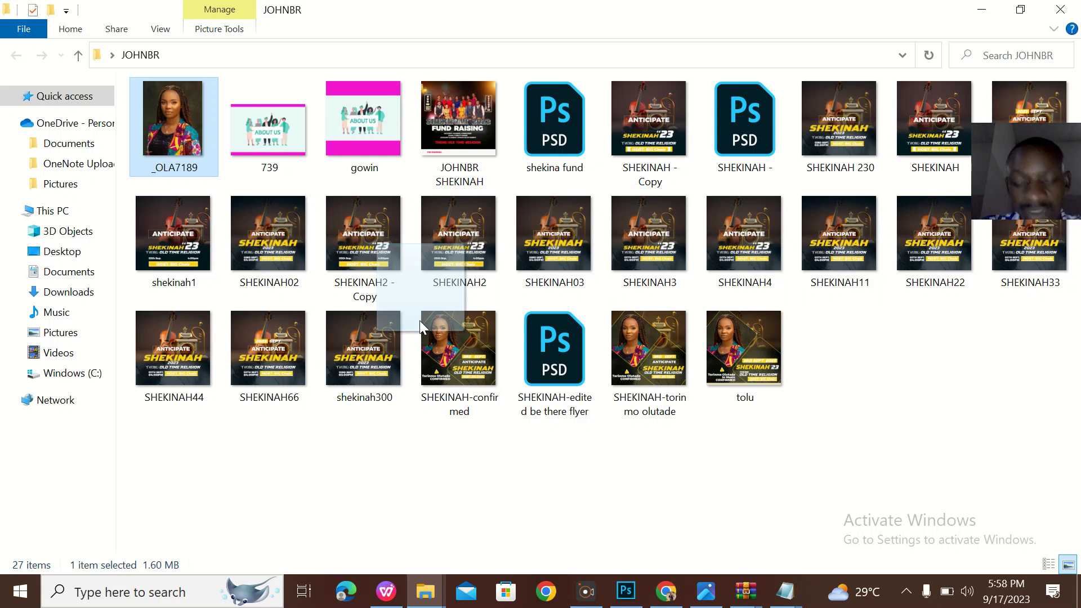
left_click_drag(421, 319, 376, 310)
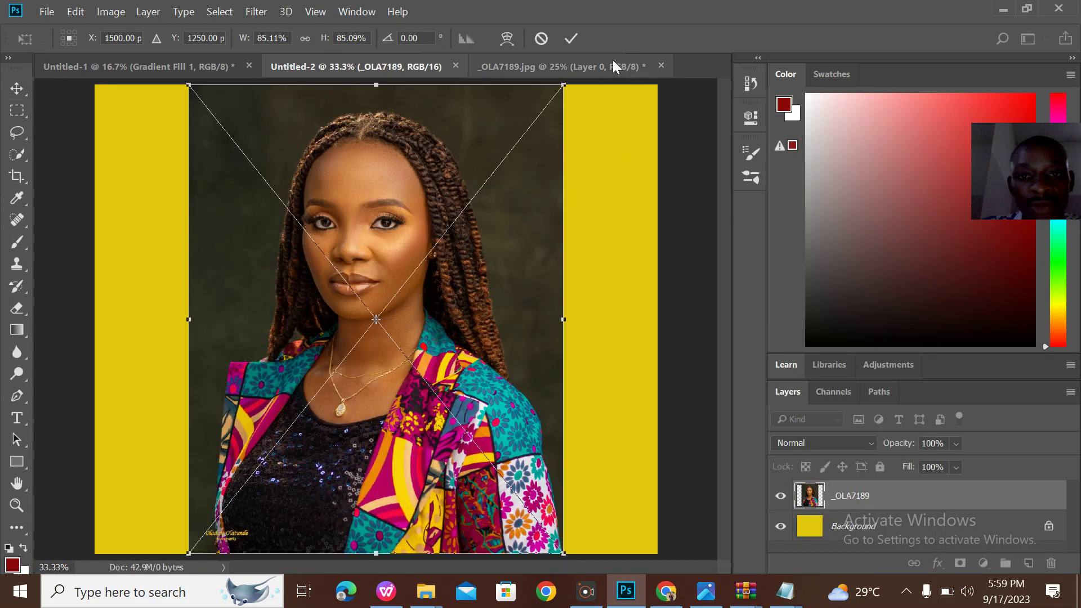
left_click(572, 37)
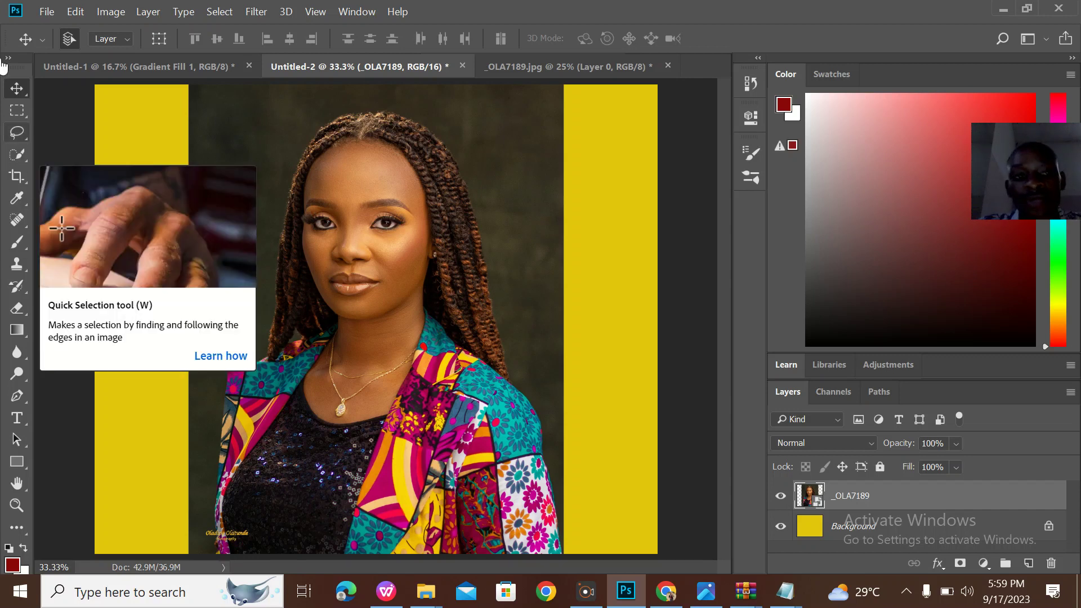
Step: Compare with Untitled-1, return to Untitled-2 and select the woman's outline on the _OLA7189 layer with the Quick Selection tool
left_click(135, 66)
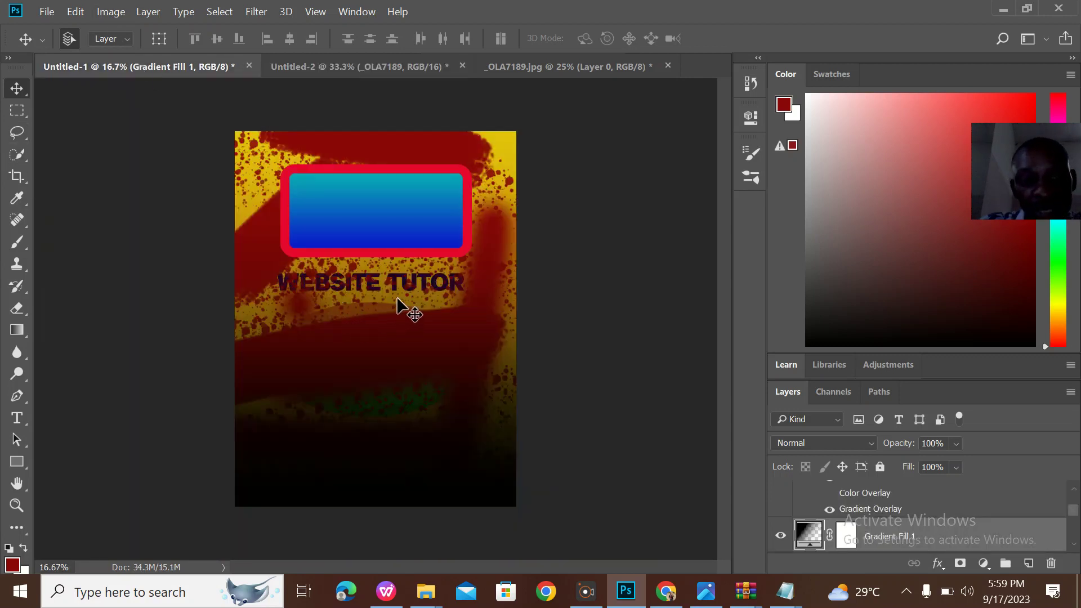
left_click(427, 63)
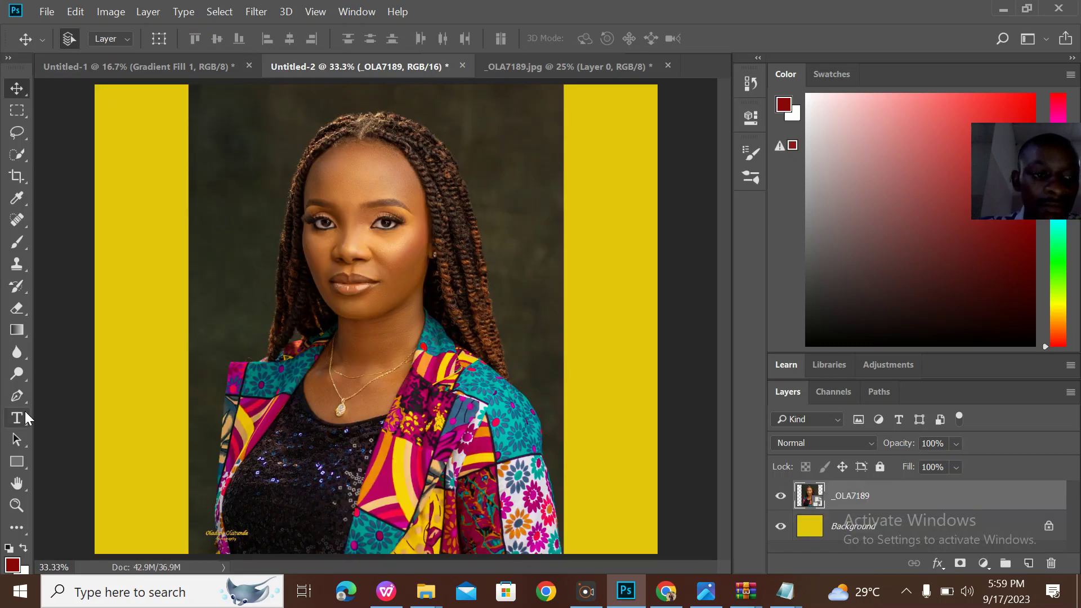
left_click(19, 155)
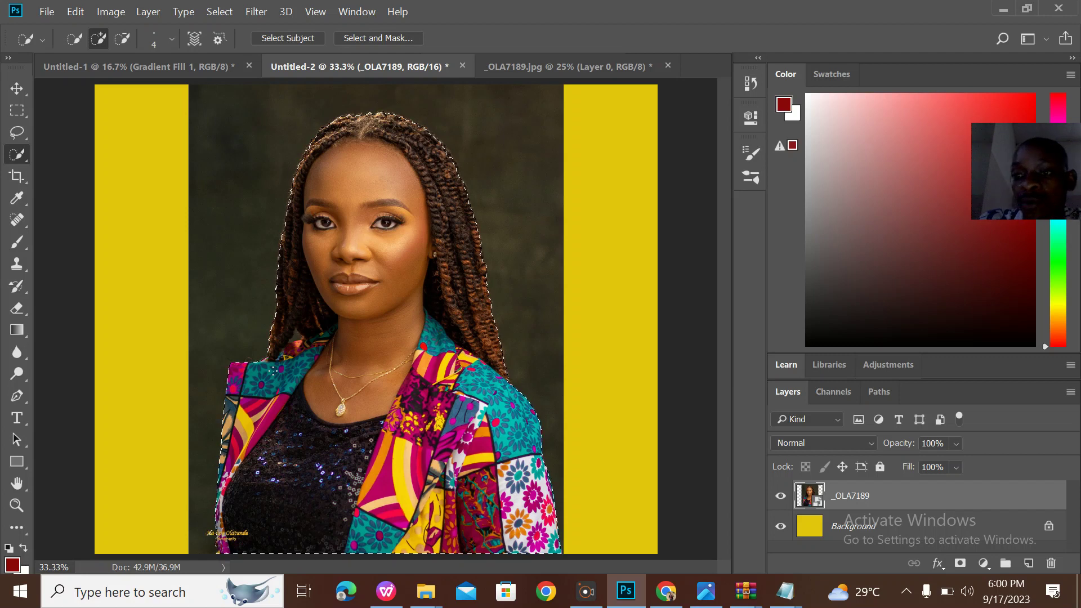
Step: Enlarge the Quick Selection brush to 70 px over the background gap between the woman's braids and her collar
scroll(273, 372, "up", 3)
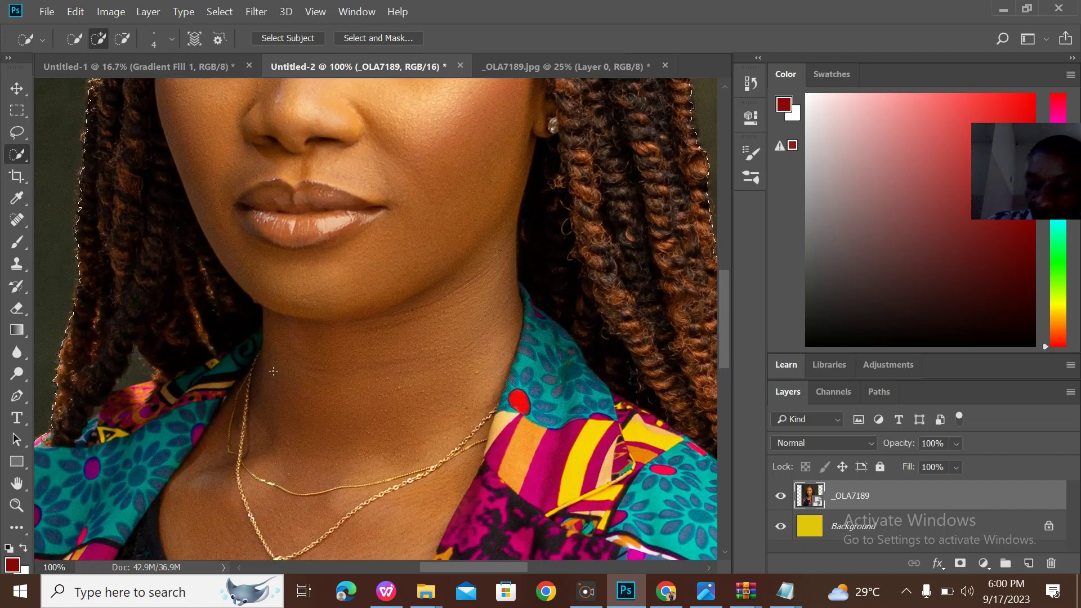
scroll(273, 374, "up", 1)
left_click_drag(457, 566, 407, 566)
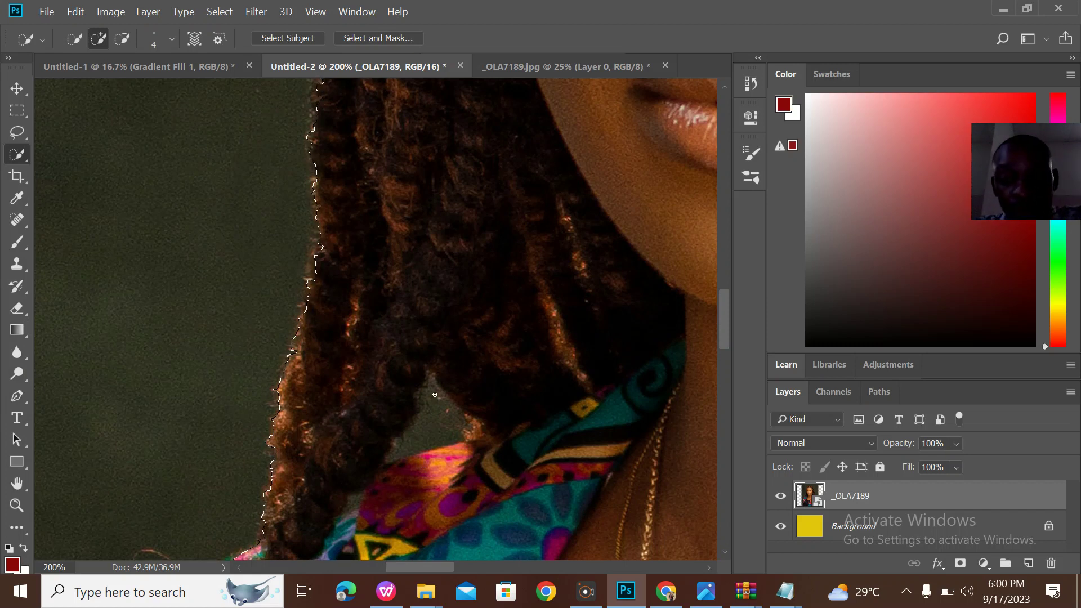
key("alt")
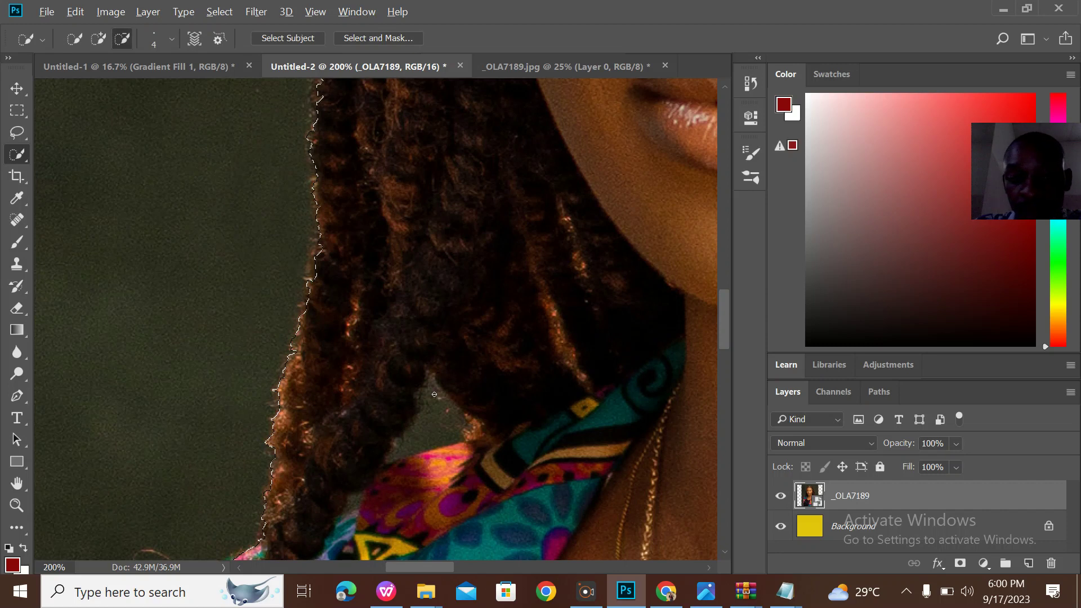
key("alt")
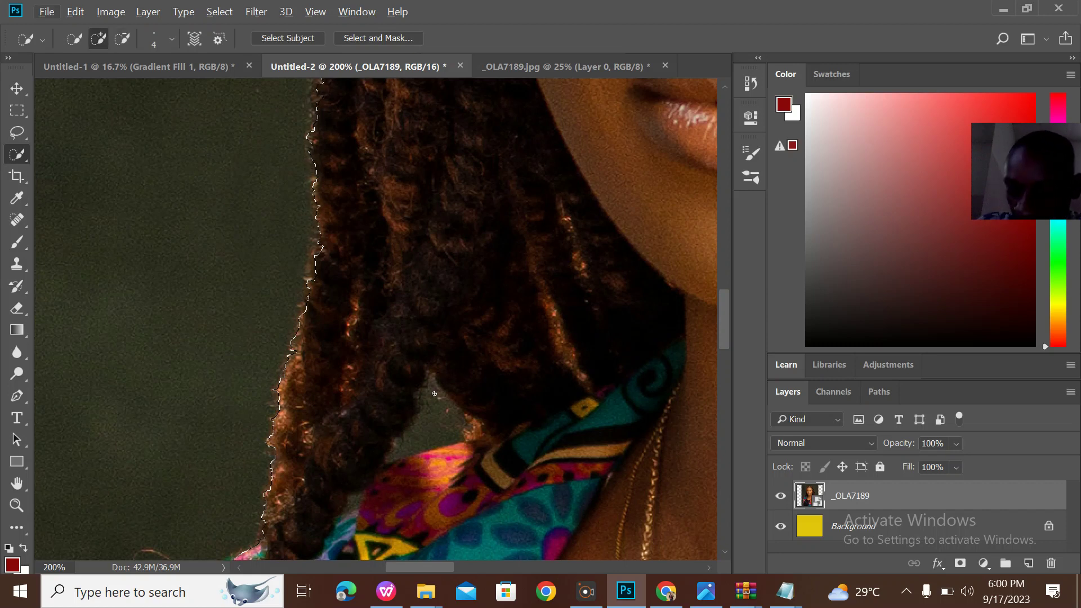
scroll(434, 393, "up", 3)
scroll(434, 393, "down", 3)
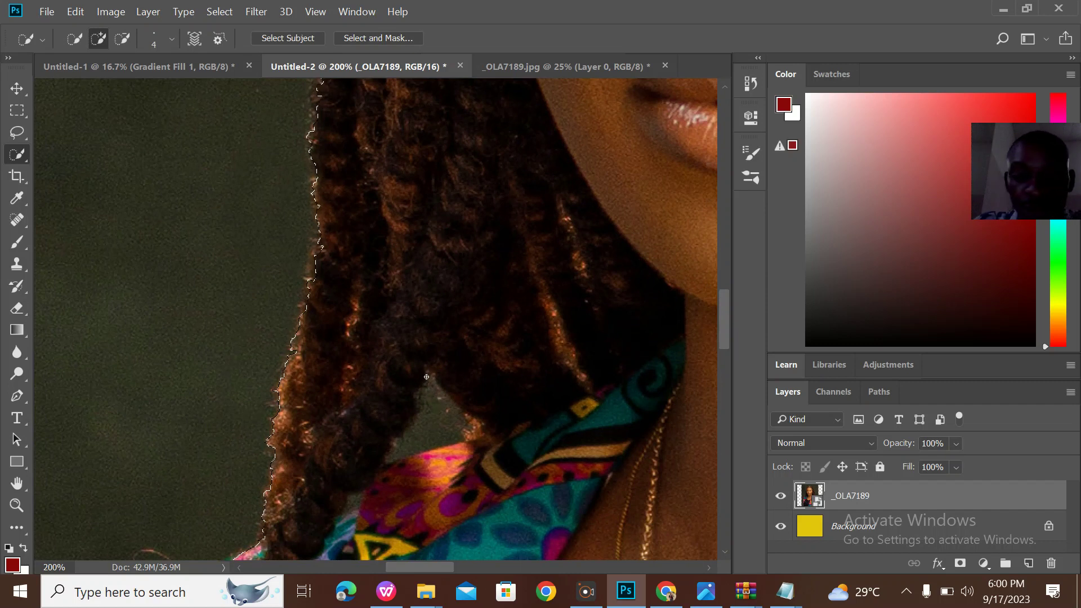
key("bracketright")
key("bracketright")
key("bracketright")
key("bracketright")
key("bracketright")
key("bracketright")
key("bracketright")
key("bracketright")
key("bracketright")
key("bracketright")
key("bracketright")
key("bracketright")
key("bracketright")
key("bracketright")
key("bracketright")
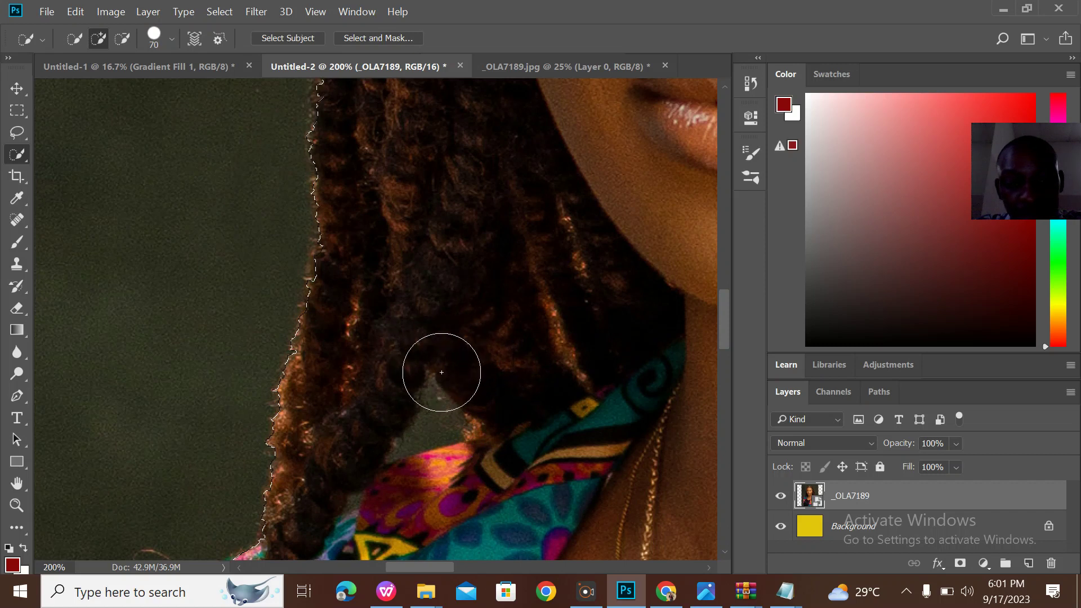
key("alt")
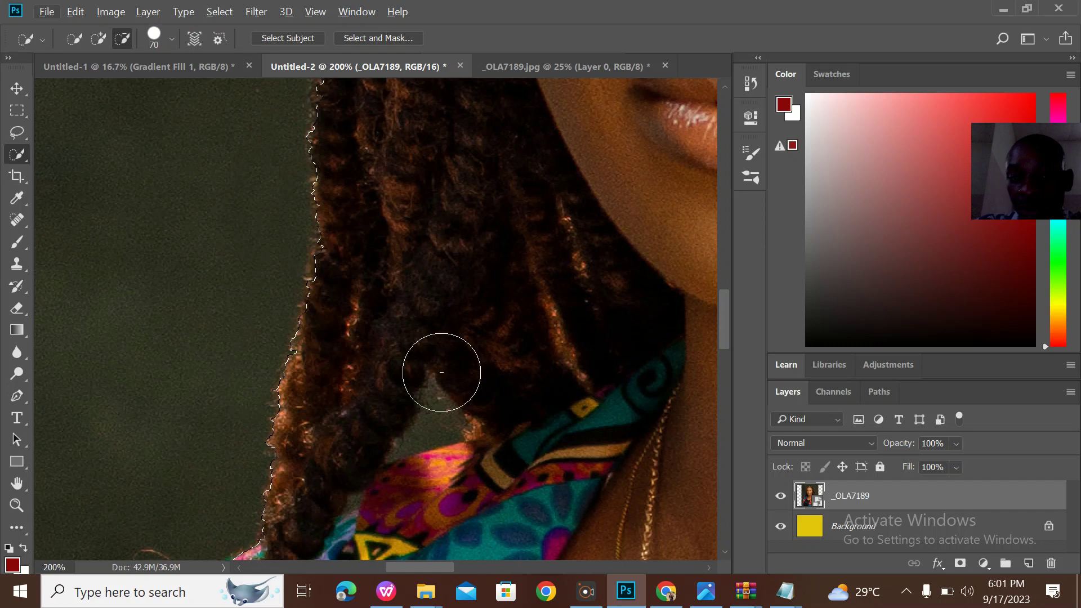
key("alt")
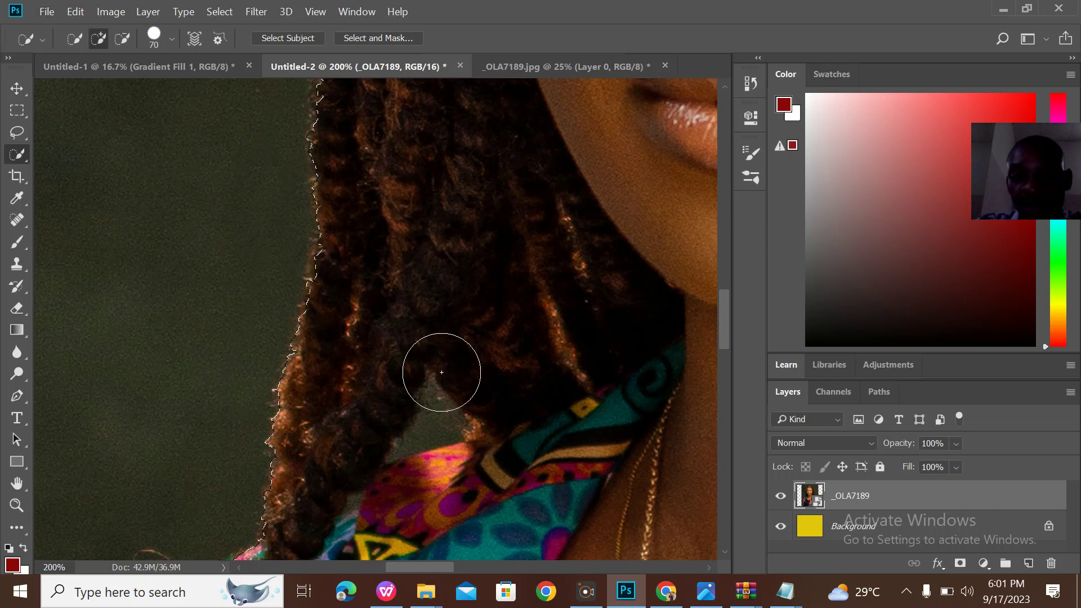
key("alt")
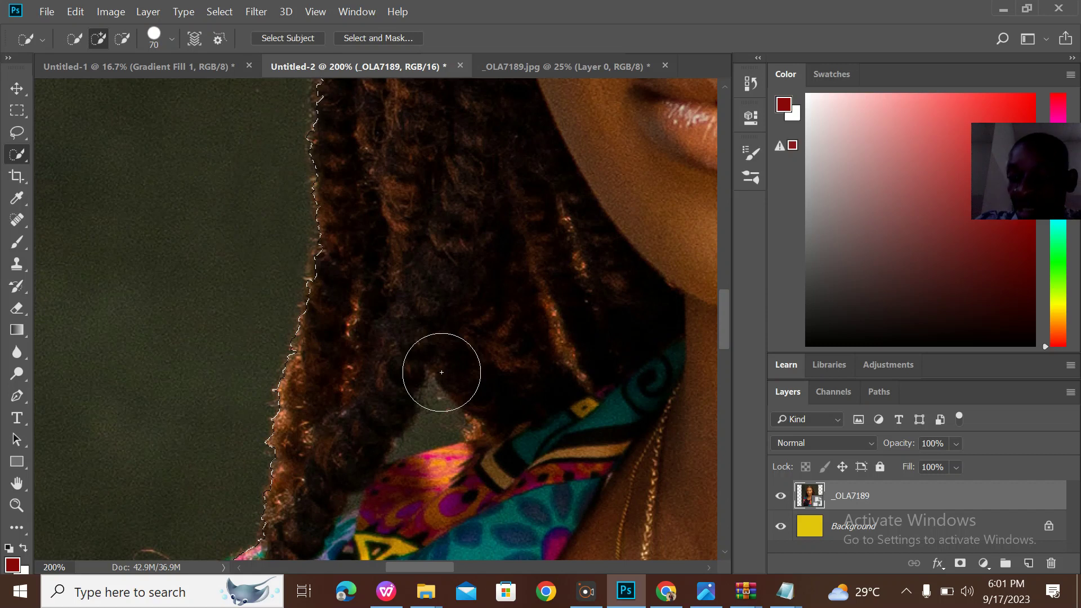
Step: Reduce the Quick Selection brush to 6 px and subtract the background gap between the braids and the collar from the selection
key("bracketleft")
key("bracketleft")
key("bracketleft")
key("bracketleft")
key("bracketleft")
key("bracketleft")
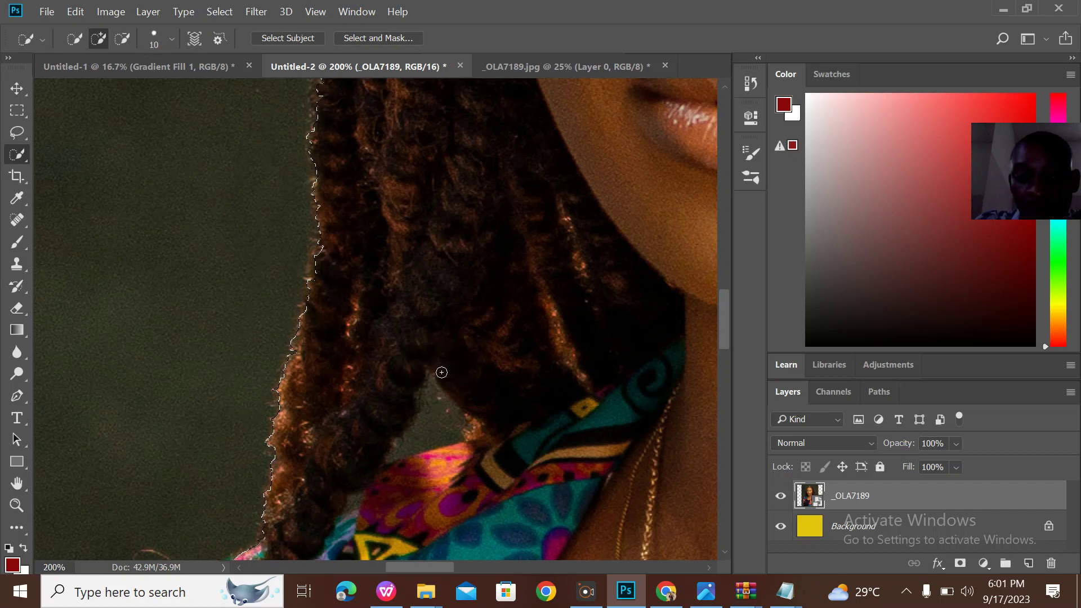
key("bracketleft")
key("bracketleft")
key("bracketleft")
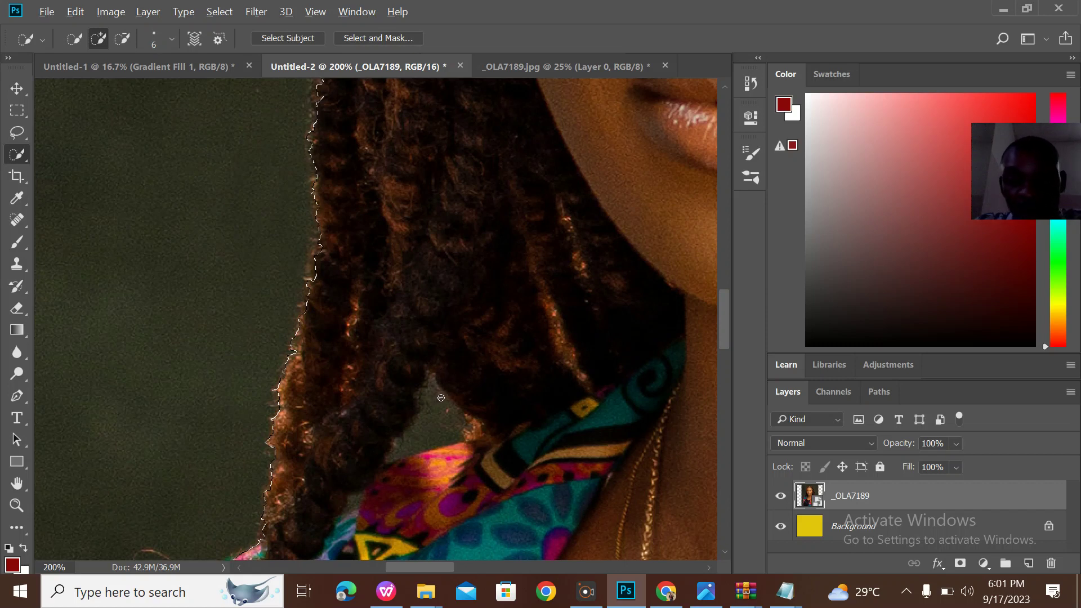
key("alt")
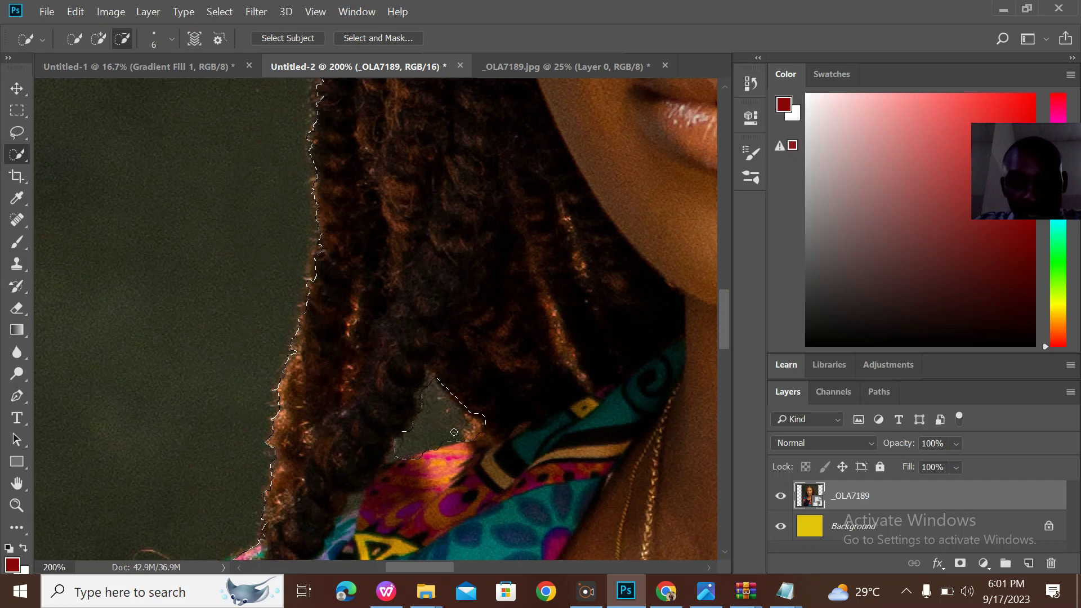
left_click_drag(454, 432, 457, 433)
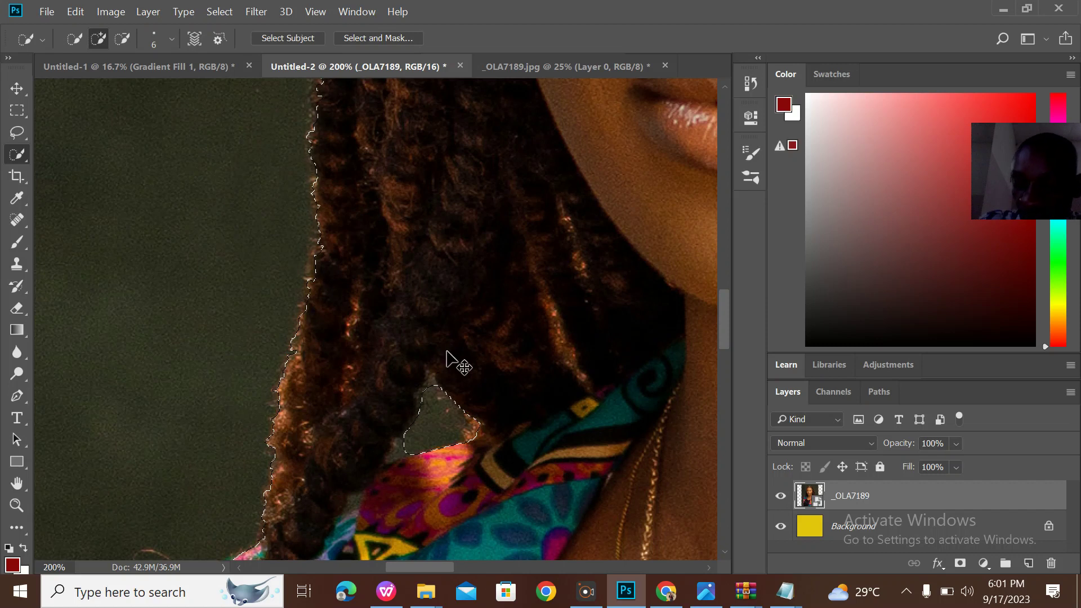
Step: Add a layer mask from the selection on the _OLA7189 layer to hide the photo's dark background
key("ctrl+minus")
key("ctrl+minus")
key("ctrl+minus")
key("ctrl+minus")
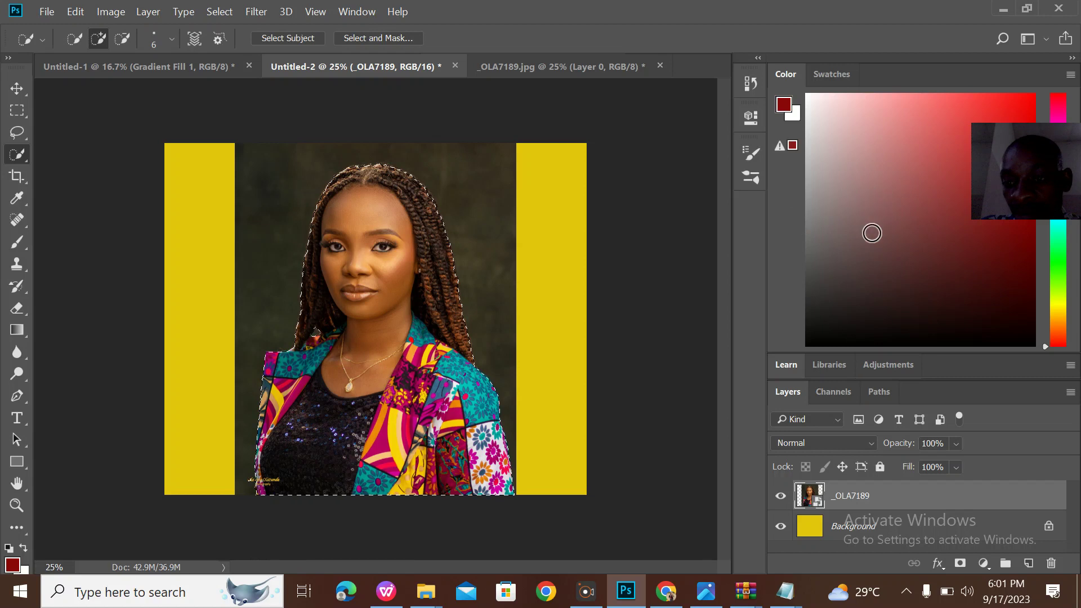
left_click(960, 563)
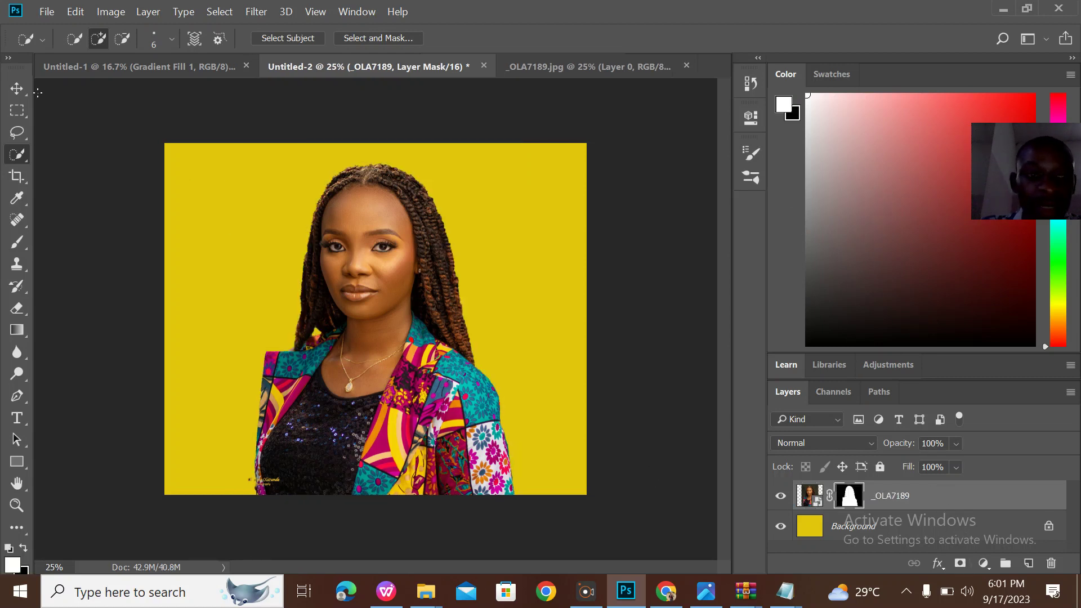
Step: Copy the masked _OLA7189 layer into the Untitled-1 document, accepting the different bit depth, and position the woman over the design
left_click(17, 89)
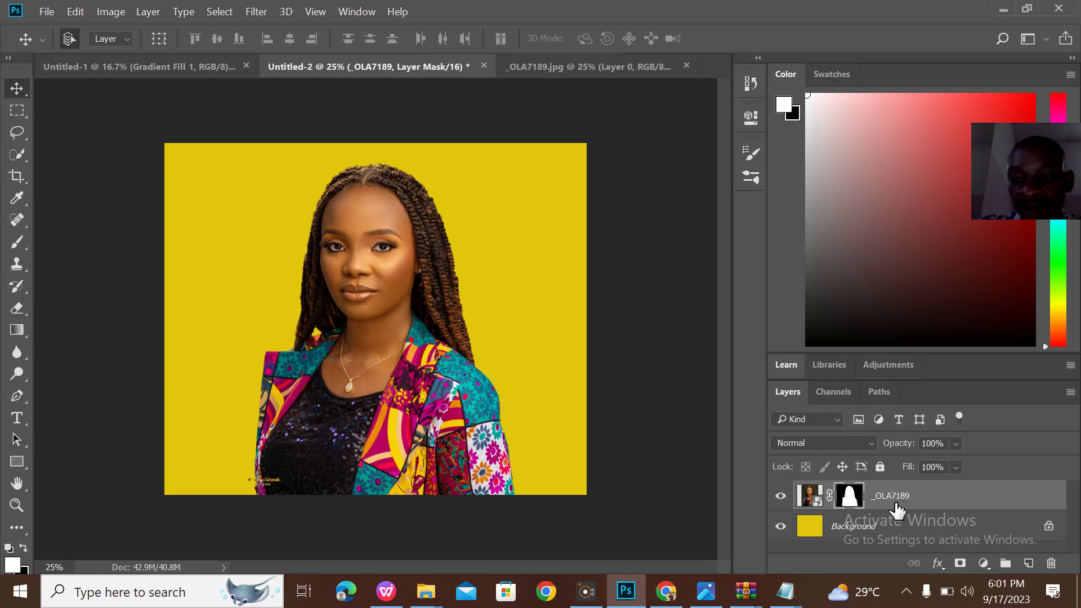
mouse_move(384, 342)
left_mouse_down()
mouse_move(368, 290)
mouse_move(431, 311)
mouse_move(386, 370)
mouse_move(394, 342)
mouse_move(417, 338)
mouse_move(402, 340)
mouse_move(191, 40)
mouse_move(198, 65)
mouse_move(210, 65)
mouse_move(436, 366)
mouse_move(397, 359)
left_mouse_up()
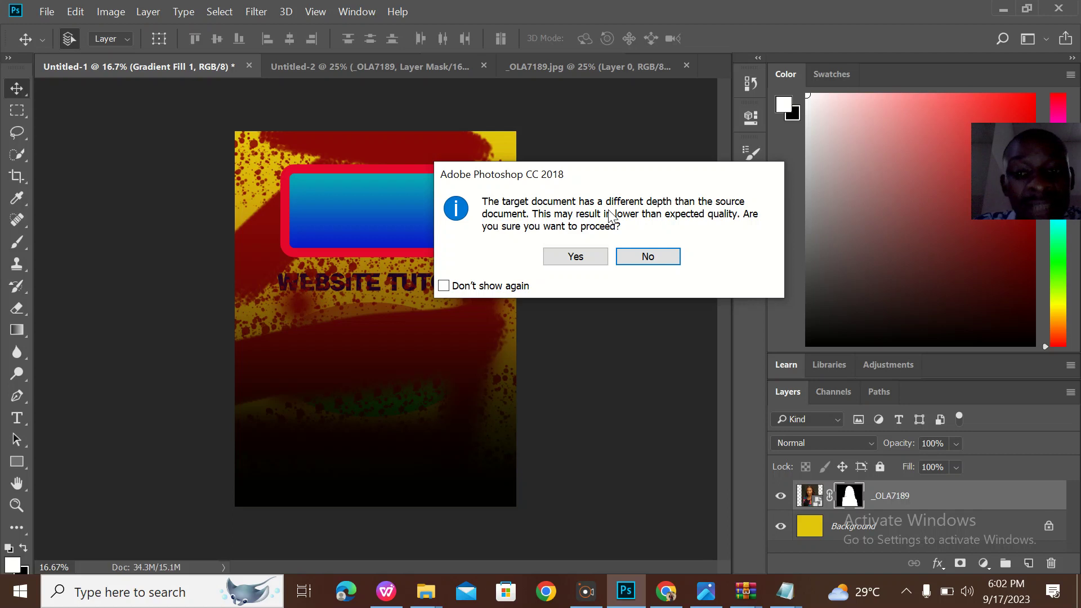
left_click(596, 256)
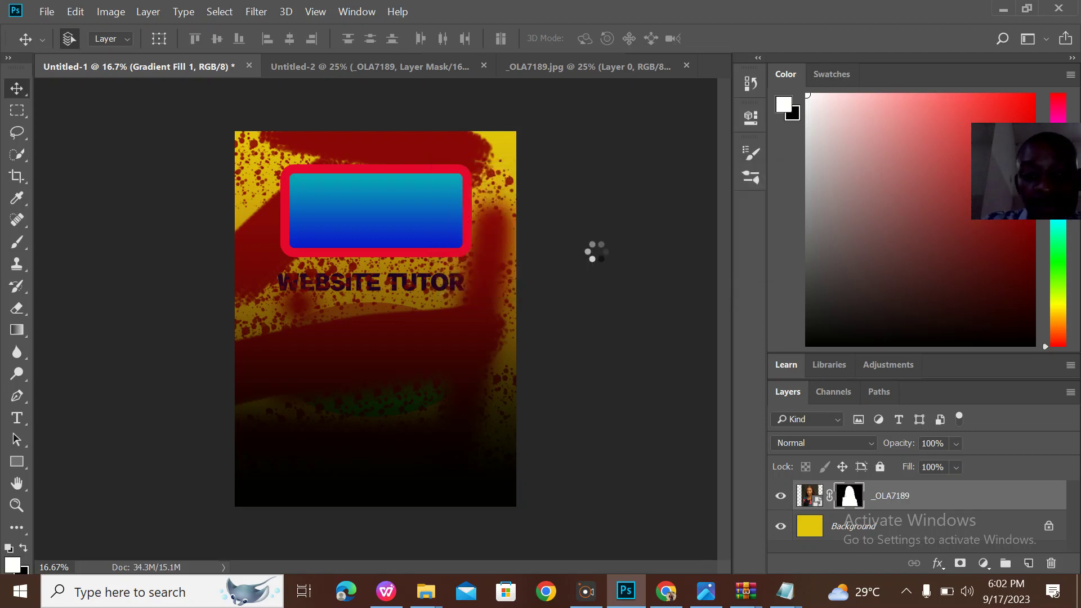
left_click_drag(389, 329, 366, 322)
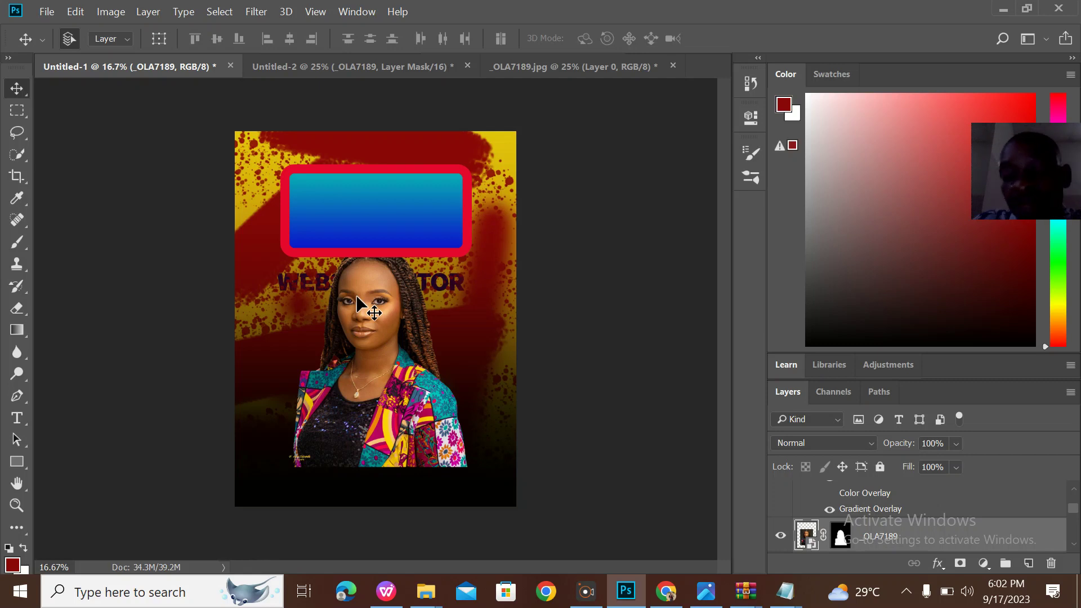
Step: Raise the _OLA7189 layer above Rectangle 1 and position the woman just below the blue rectangle
left_click_drag(385, 374, 405, 296)
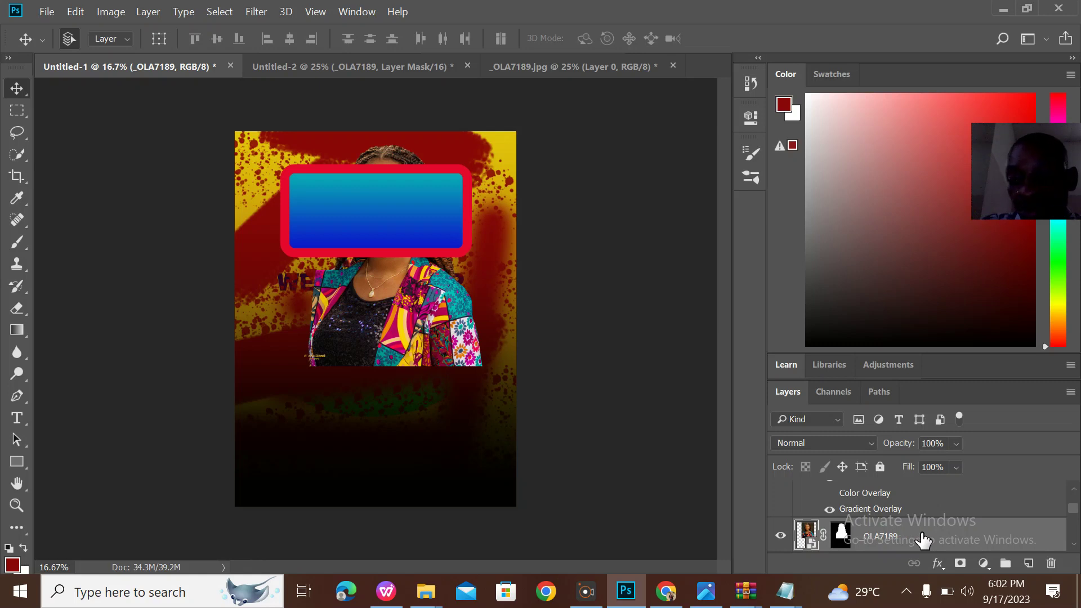
left_click_drag(924, 541, 922, 491)
left_click_drag(384, 289, 365, 397)
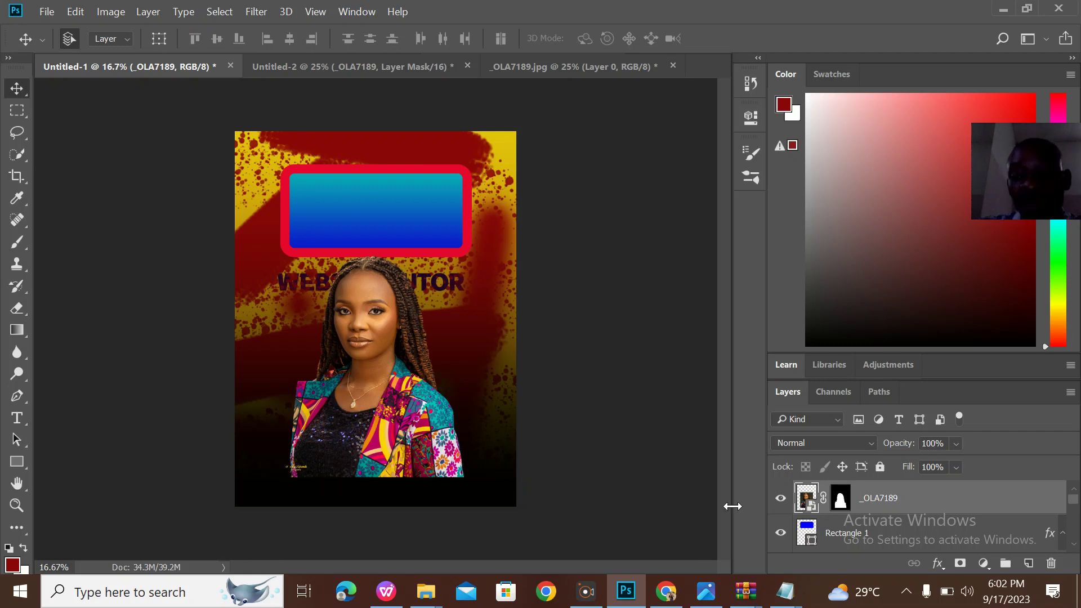
Step: Add a gradient fill layer above _OLA7189 and set the gradient's starting colour stop to near-black 010000
left_click(983, 563)
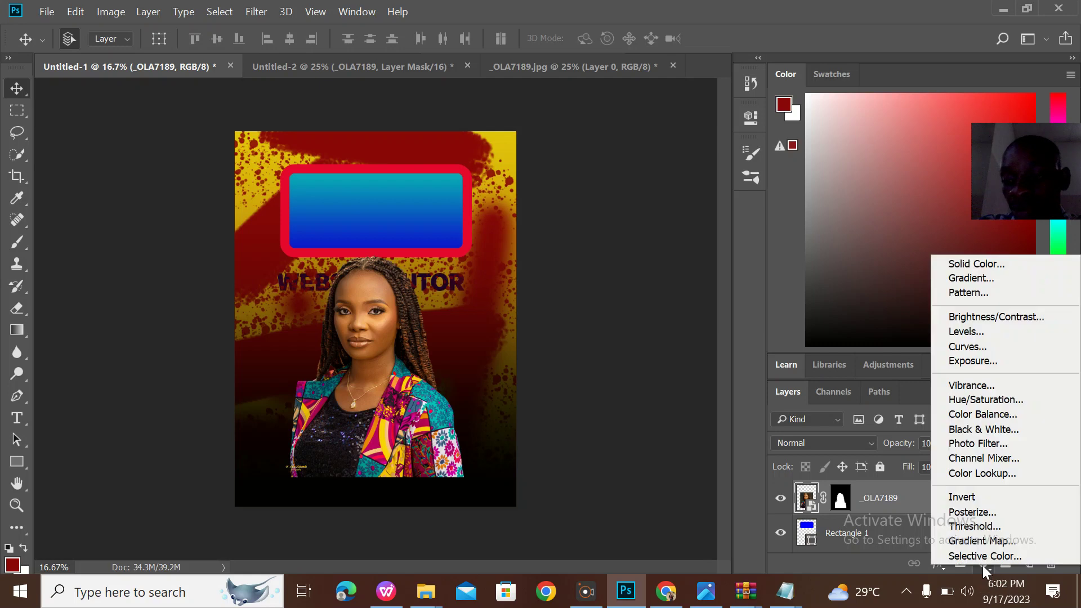
left_click(981, 277)
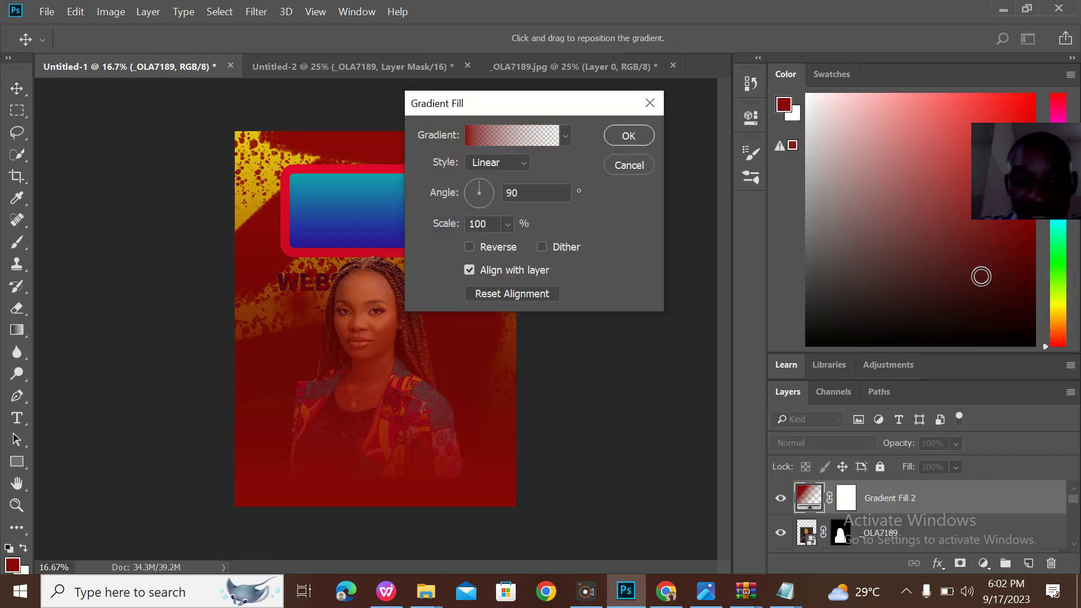
left_click(475, 138)
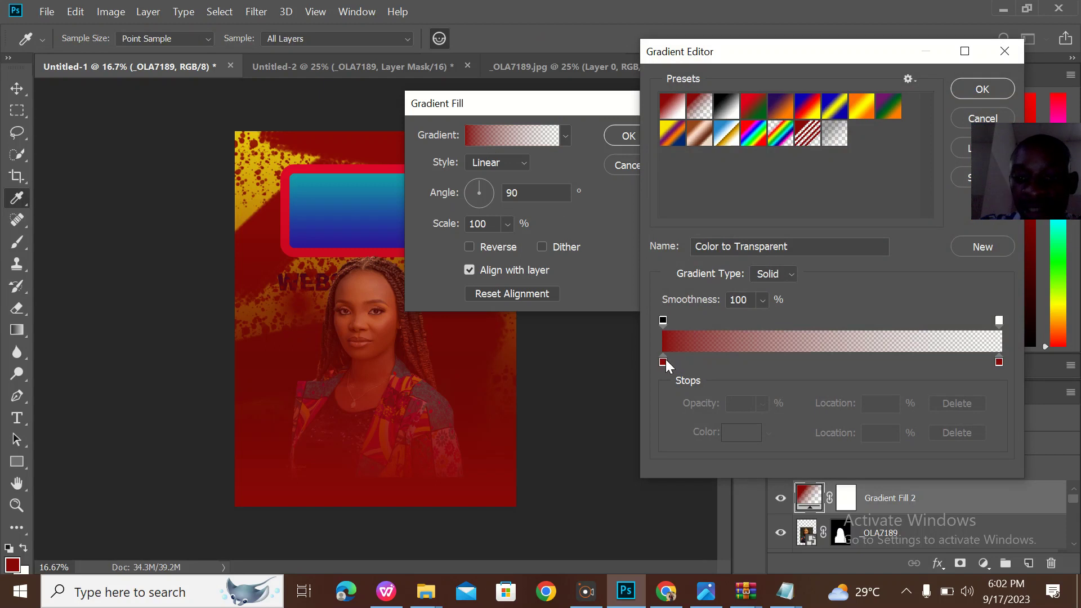
left_click(663, 362)
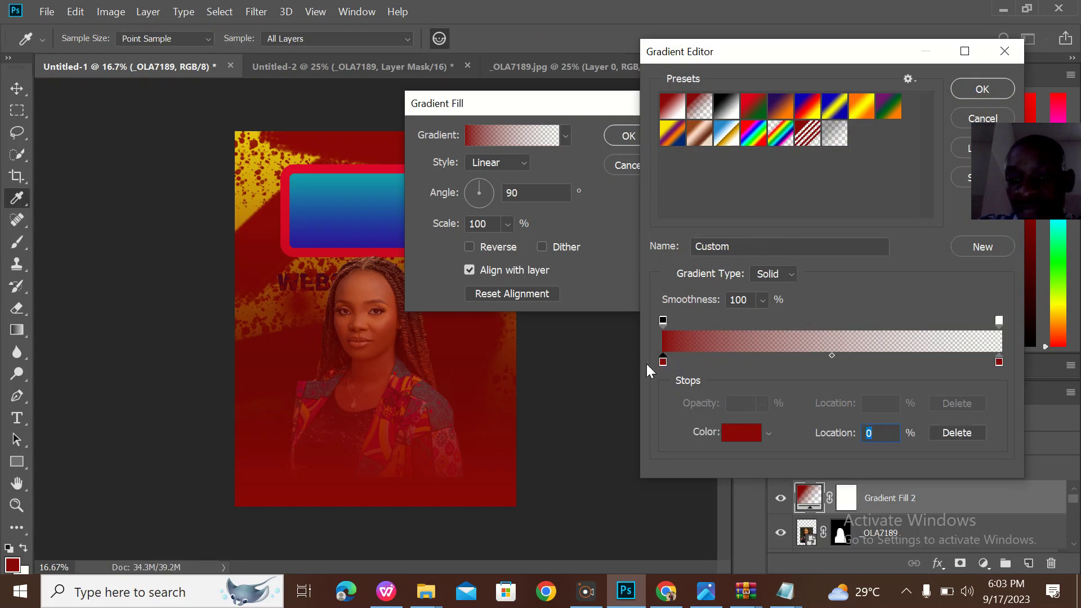
double_click(663, 362)
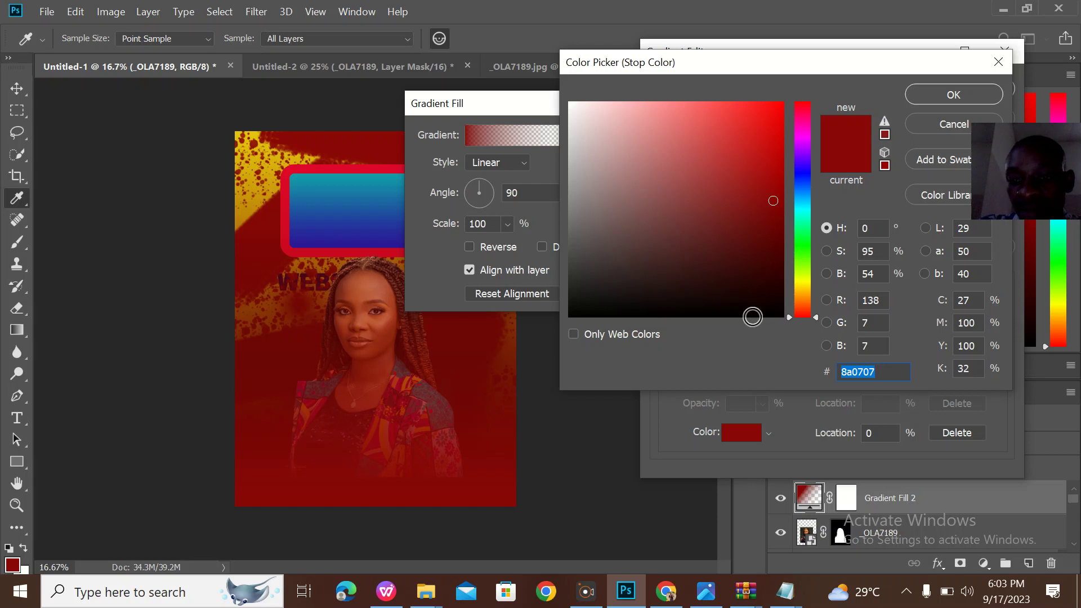
left_click(753, 316)
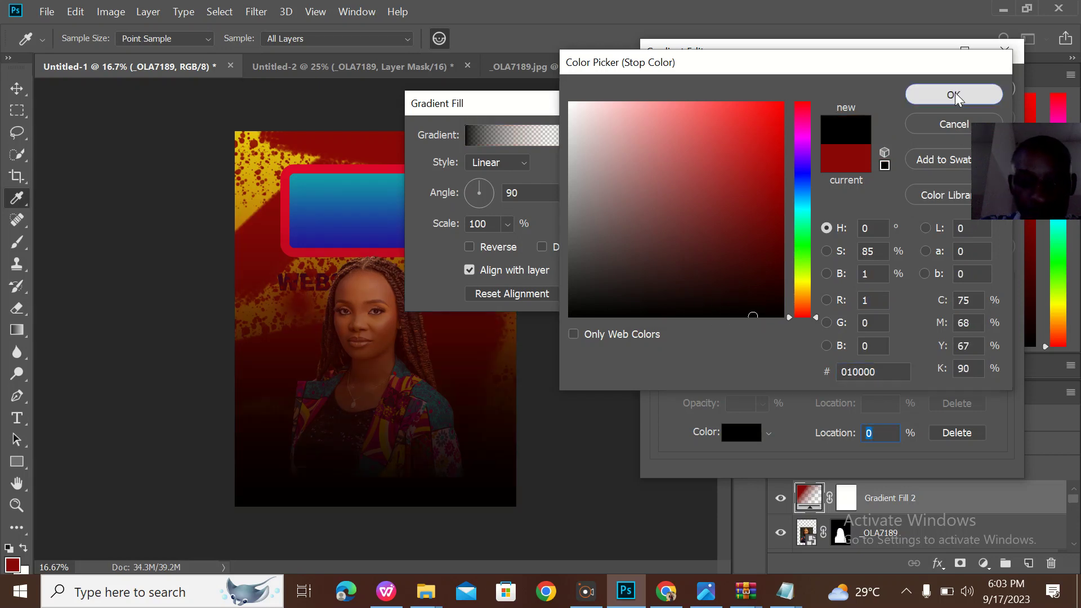
left_click(955, 96)
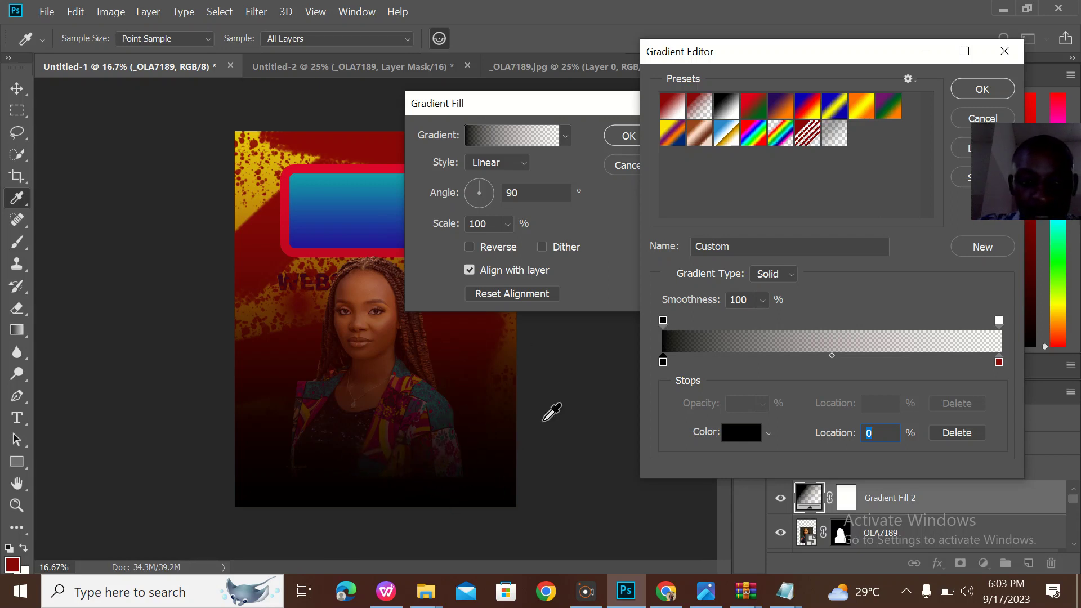
Step: Move the gradient's starting opacity stop to 13% and its black colour stop to 50%, and apply the gradient fill
left_click(663, 320)
left_click_drag(663, 321, 705, 318)
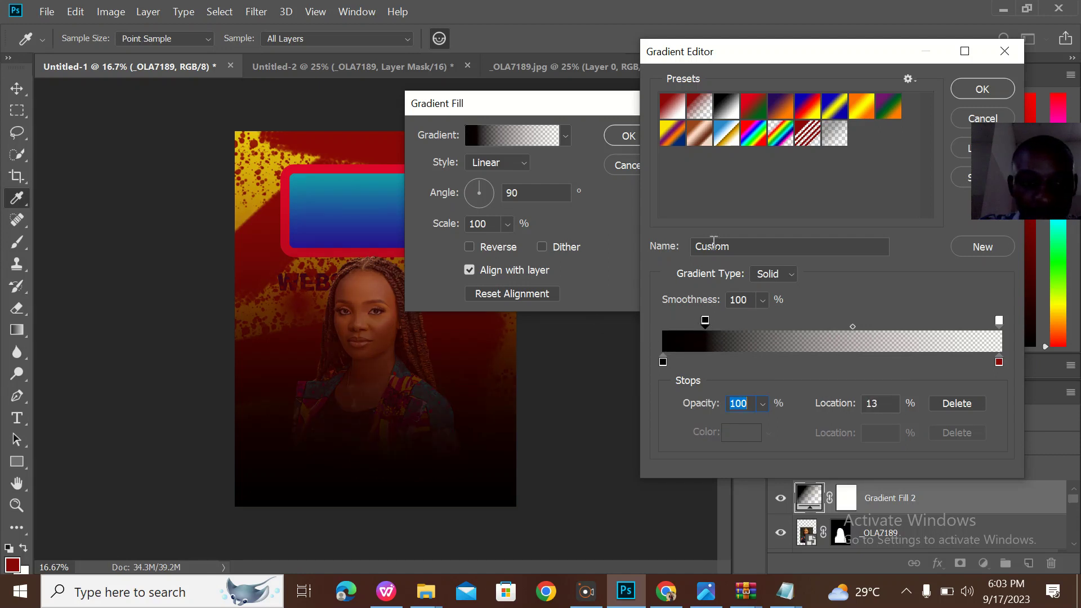
left_click_drag(663, 361, 832, 361)
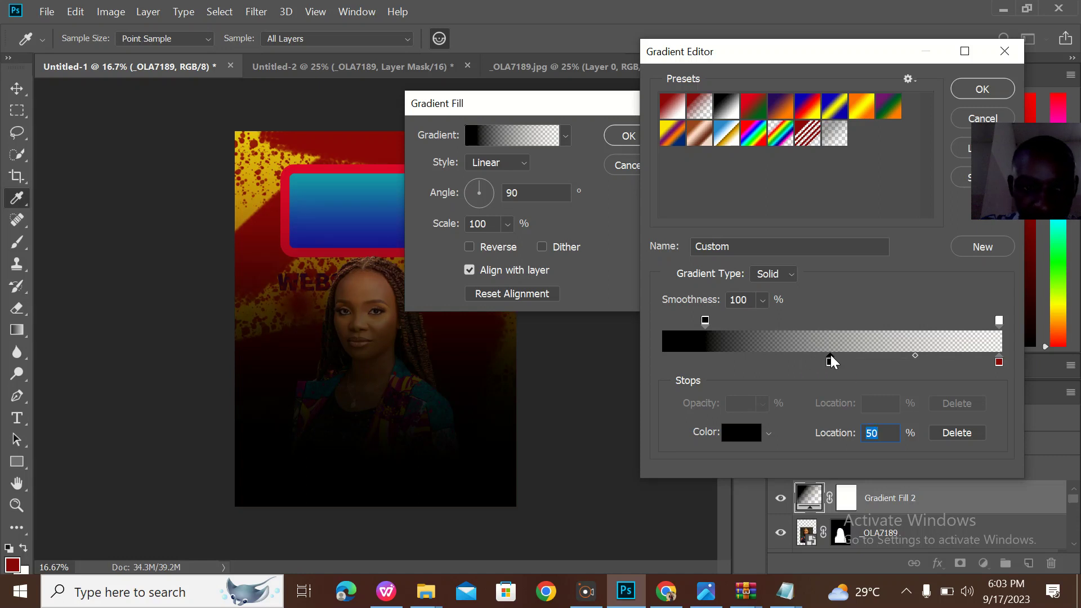
left_click(979, 90)
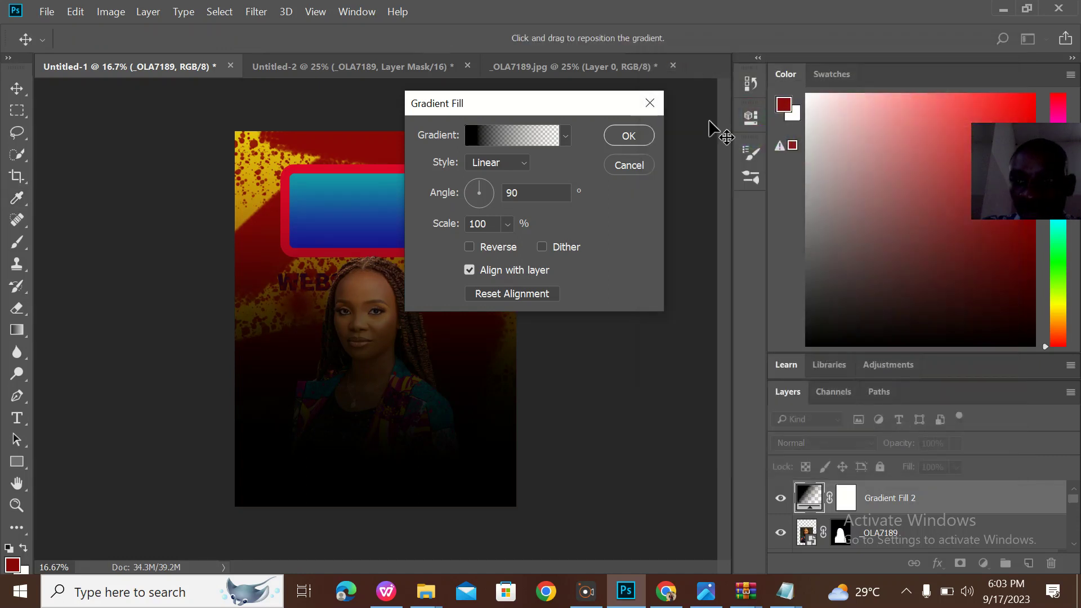
left_click(632, 134)
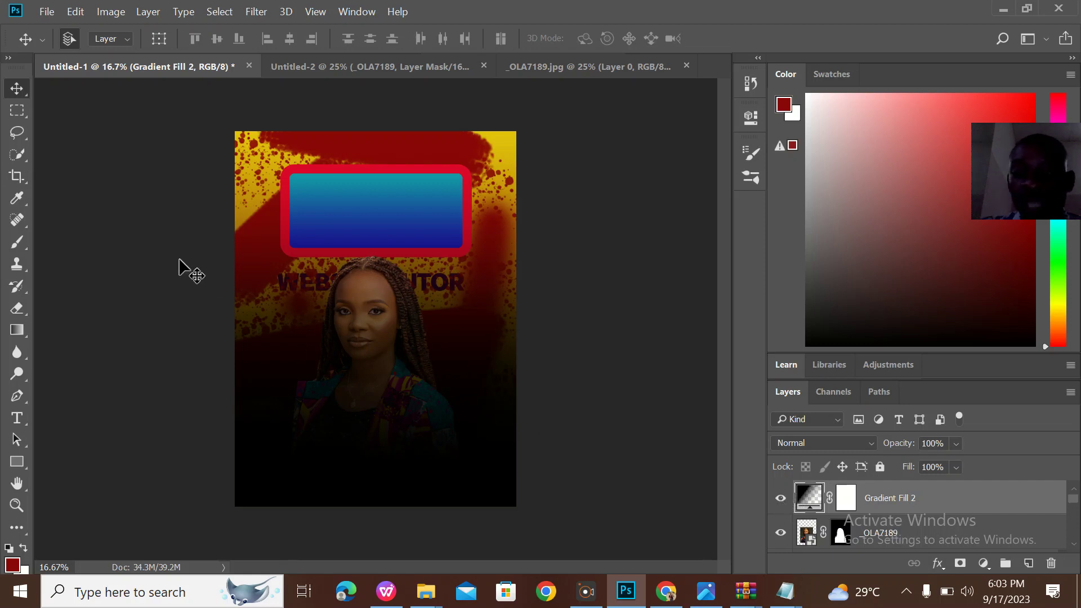
Step: Toggle the Gradient Fill 2 layer's visibility repeatedly to compare the design with and without the dark fade
left_click(782, 500)
left_click(781, 500)
left_click(782, 500)
left_click(782, 500)
left_click(782, 500)
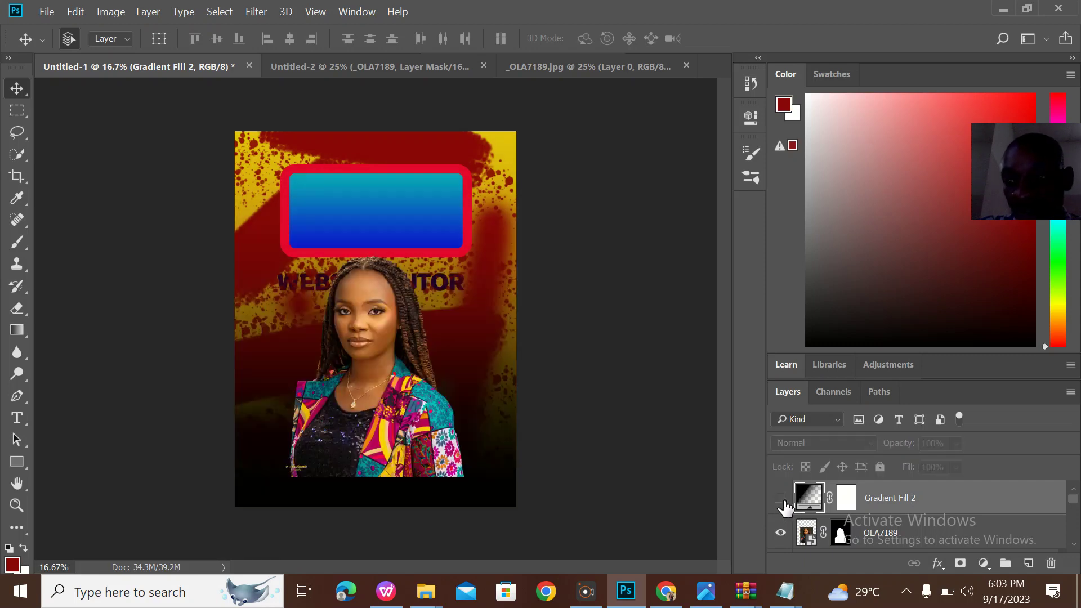
left_click(782, 500)
left_click(781, 500)
left_click(782, 500)
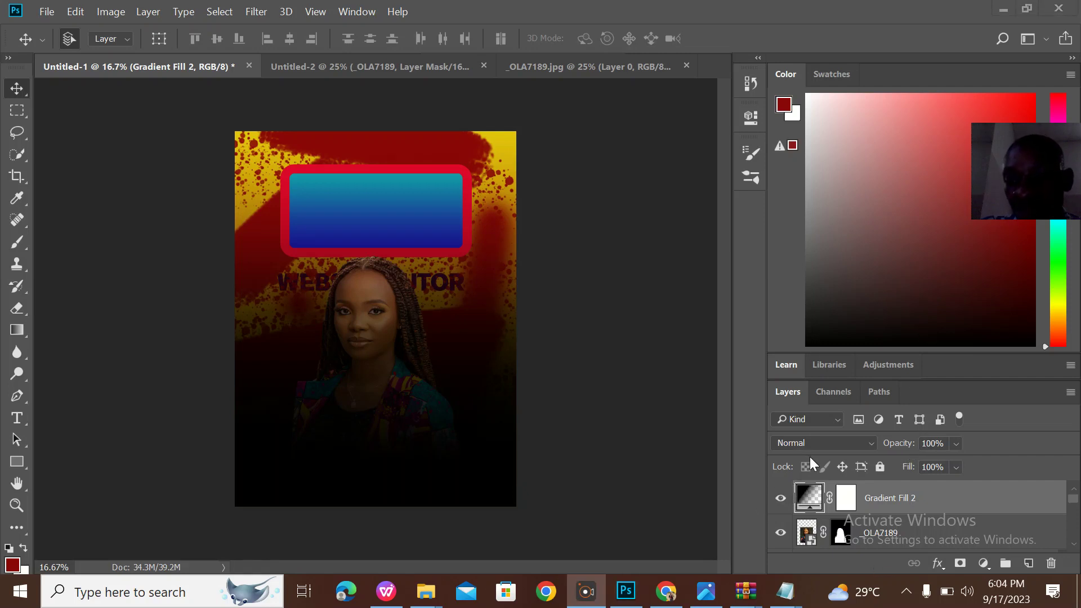
left_click(781, 498)
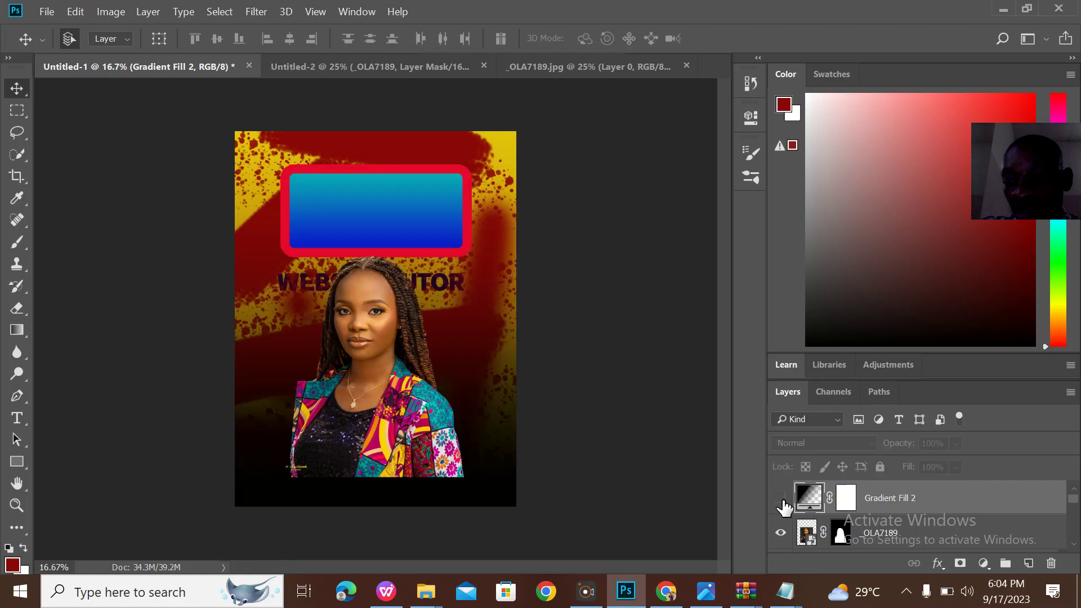
Step: Move the woman up over the blue rectangle and try different opacity levels on the _OLA7189 layer
left_click_drag(373, 285, 381, 207)
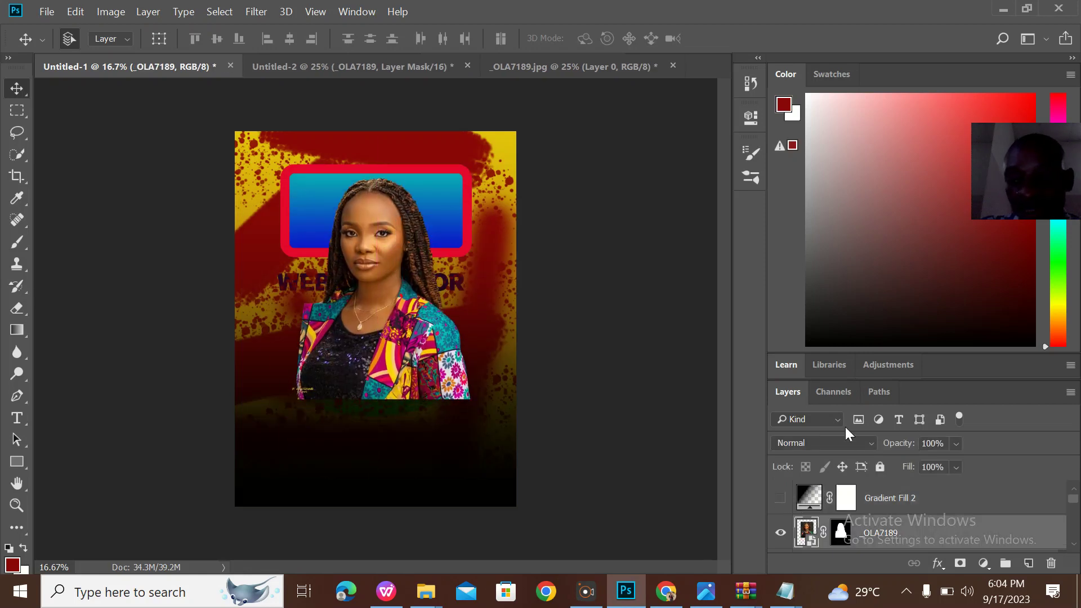
left_click(956, 444)
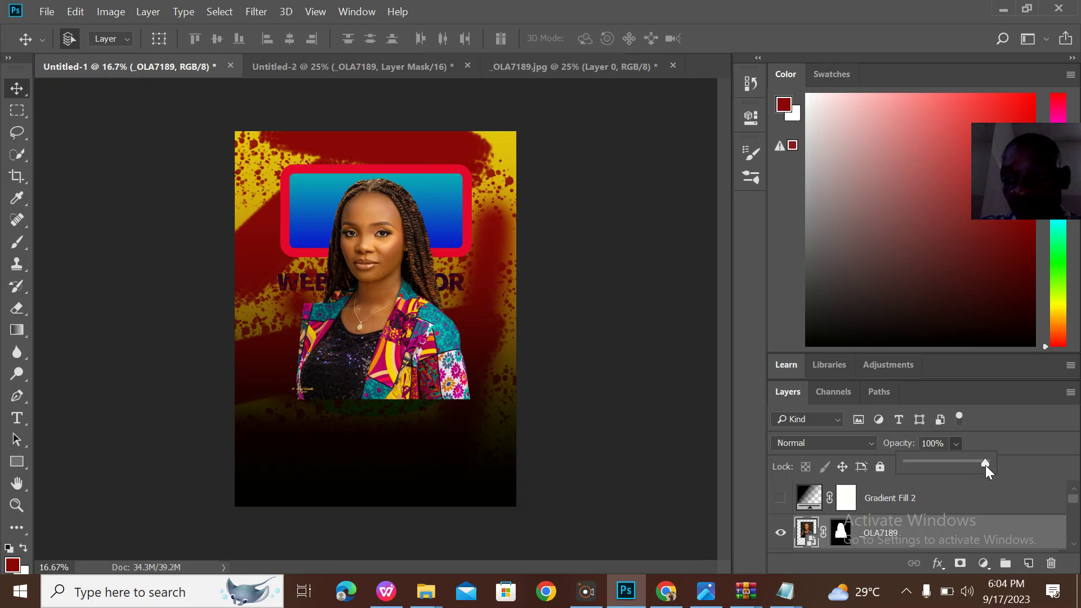
left_click_drag(936, 461, 976, 467)
left_click_drag(908, 461, 1018, 464)
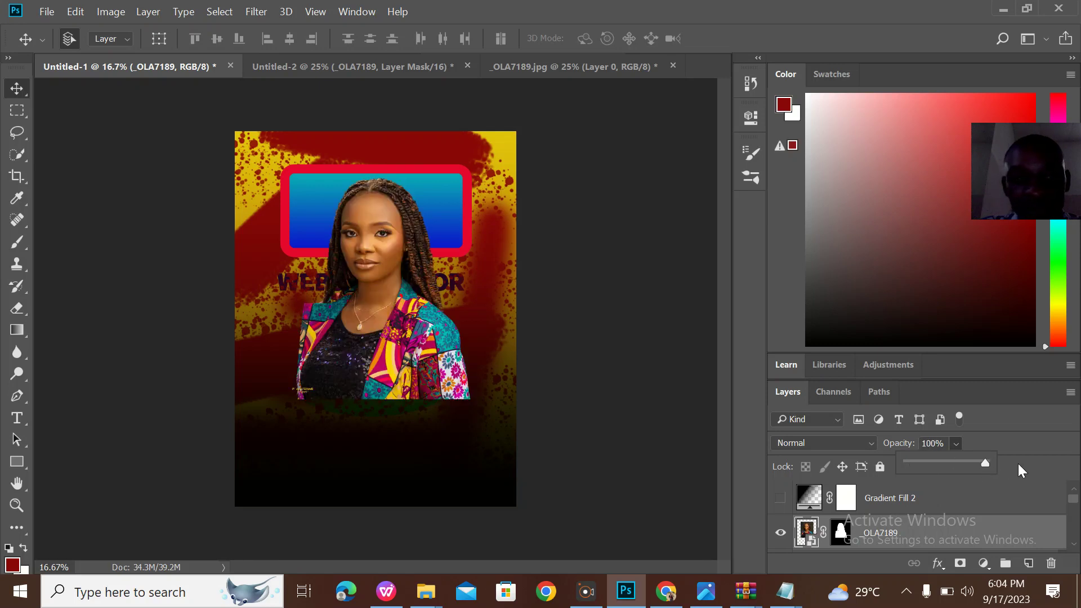
Step: Preview a Gaussian Blur with a 23.5-pixel radius on the woman's layer and discard it
left_click(267, 7)
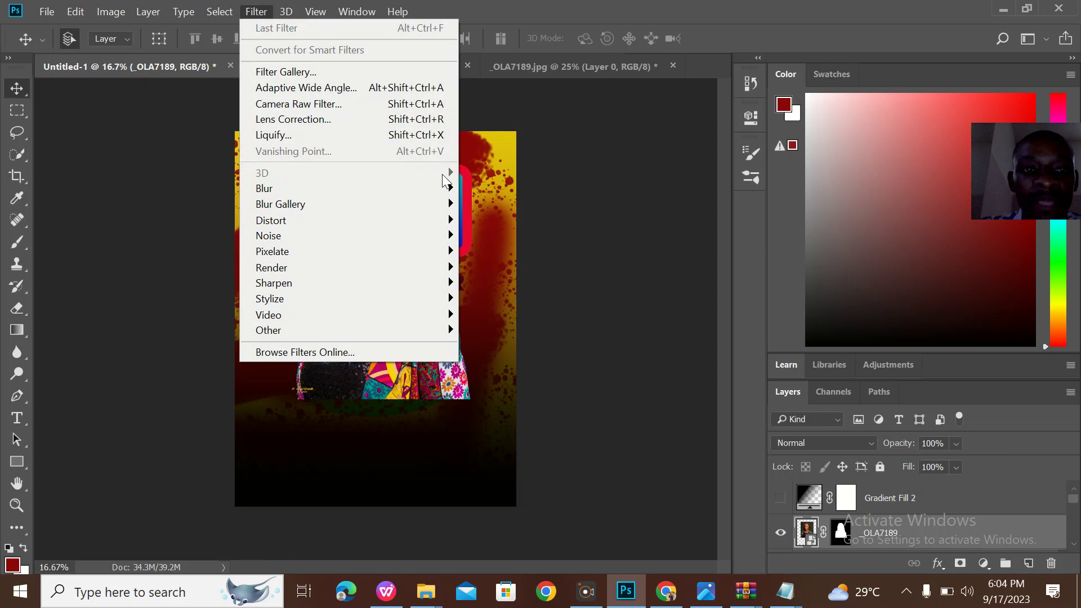
mouse_move(445, 188)
left_click(507, 252)
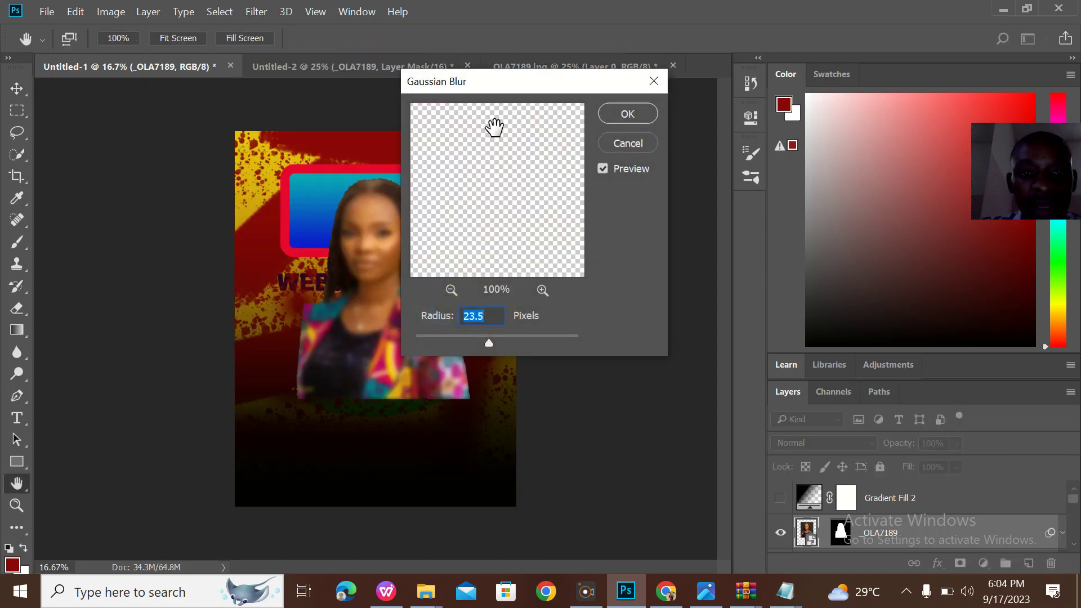
left_click_drag(489, 89, 728, 73)
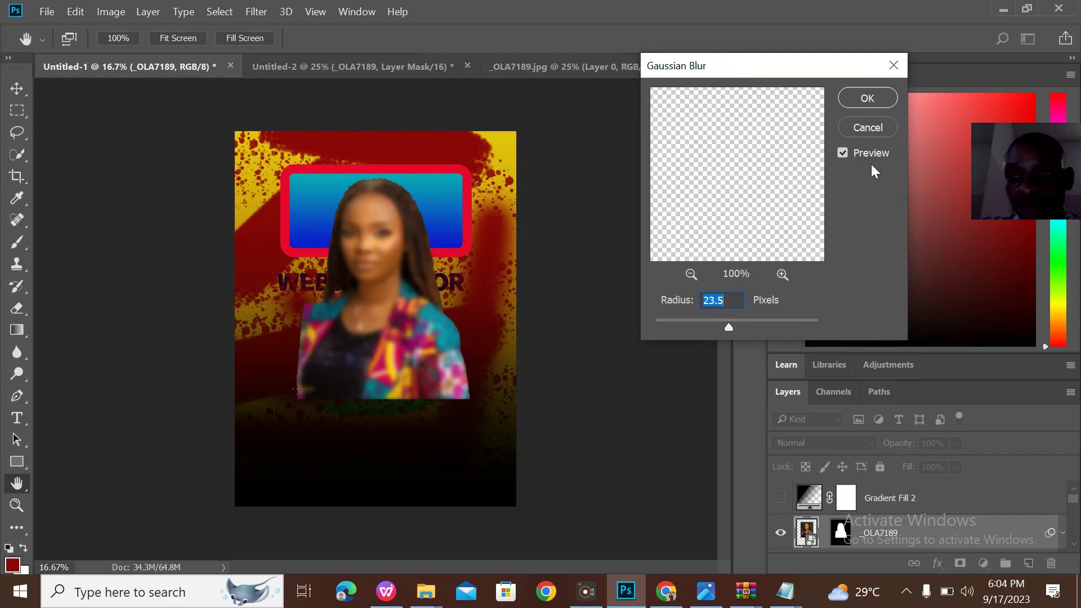
left_click(895, 66)
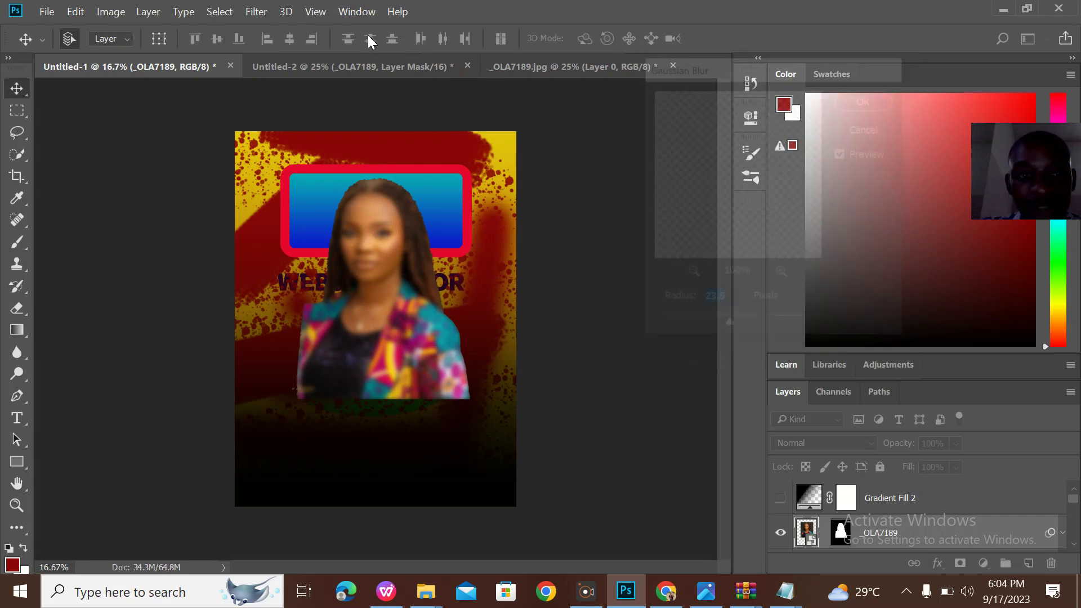
Step: Preview a Motion Blur on the woman at 0° with distances of 124 and 267 pixels, and discard it
left_click(252, 13)
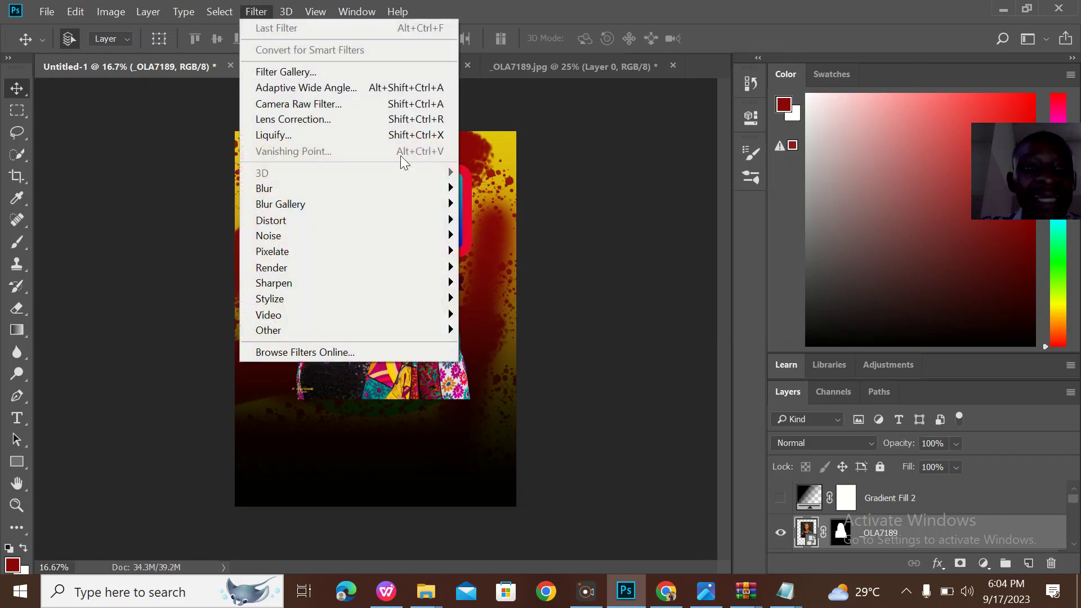
mouse_move(438, 194)
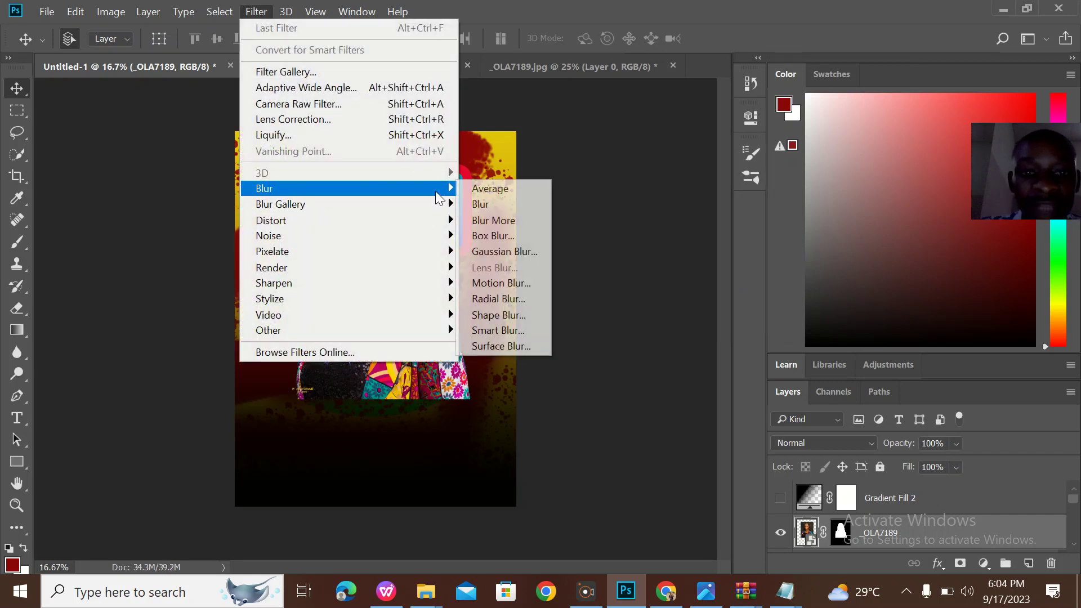
left_click(521, 285)
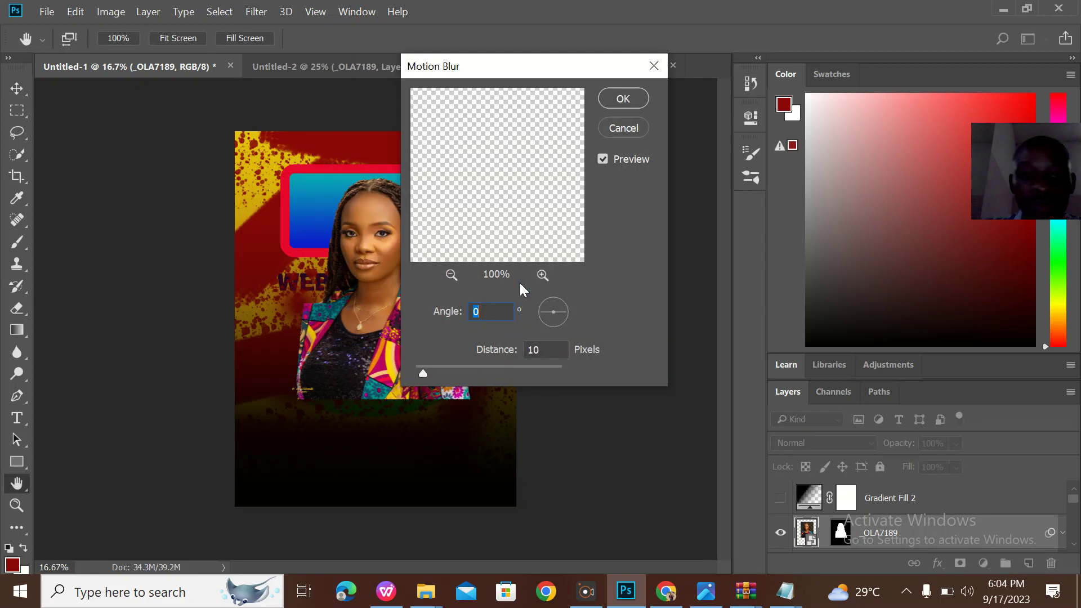
left_click_drag(423, 375, 473, 376)
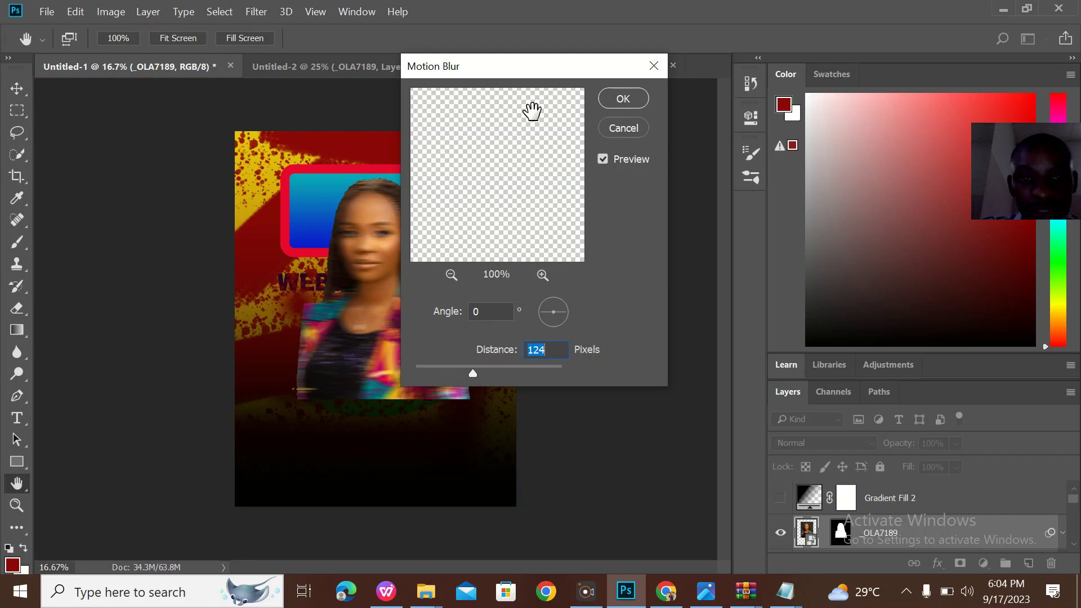
left_click_drag(512, 76, 708, 73)
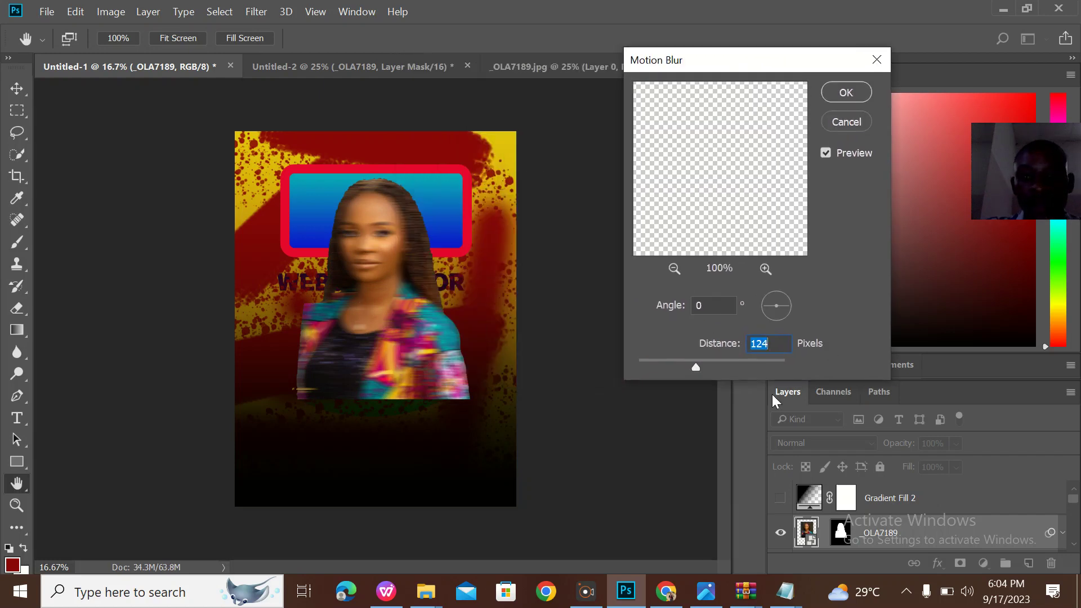
left_click_drag(697, 369, 734, 363)
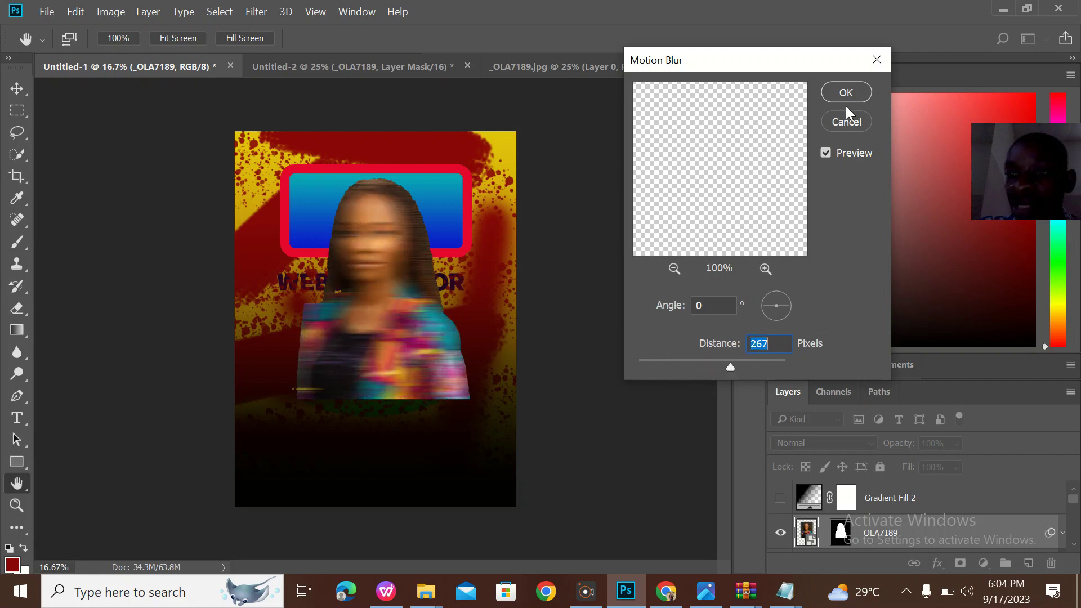
key("Escape")
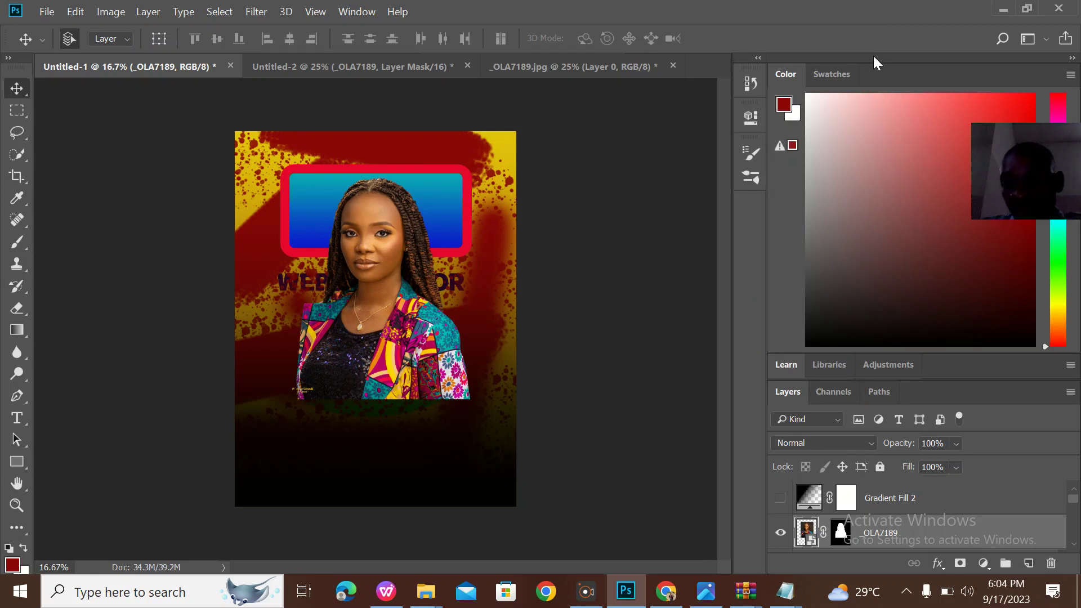
Step: Move the woman down so her head overlaps the blue rectangle's lower edge, and hide the _OLA7189 layer
left_click_drag(373, 289, 374, 343)
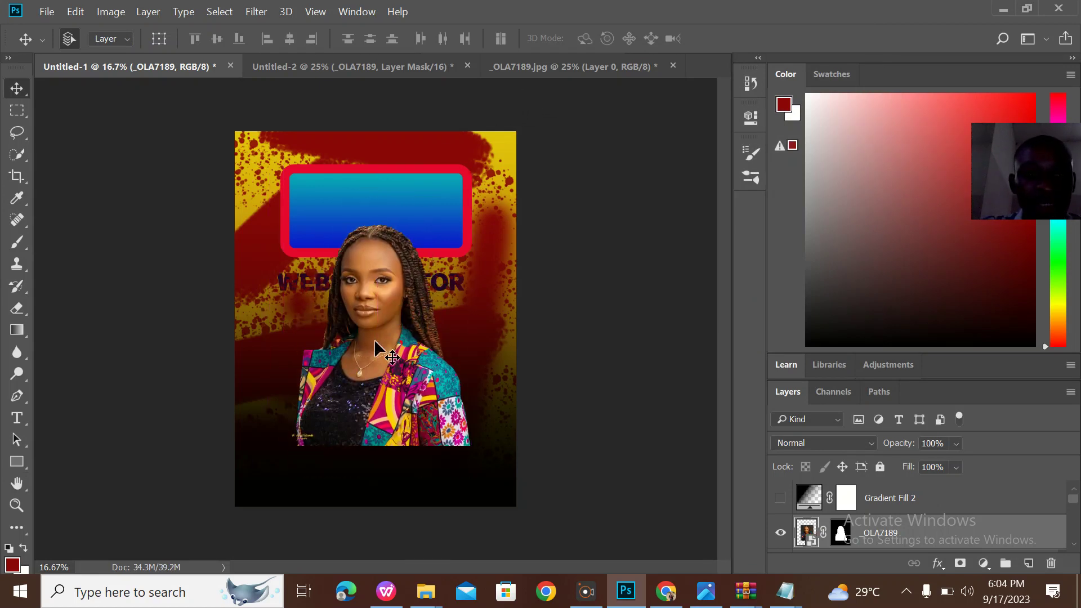
left_click(780, 532)
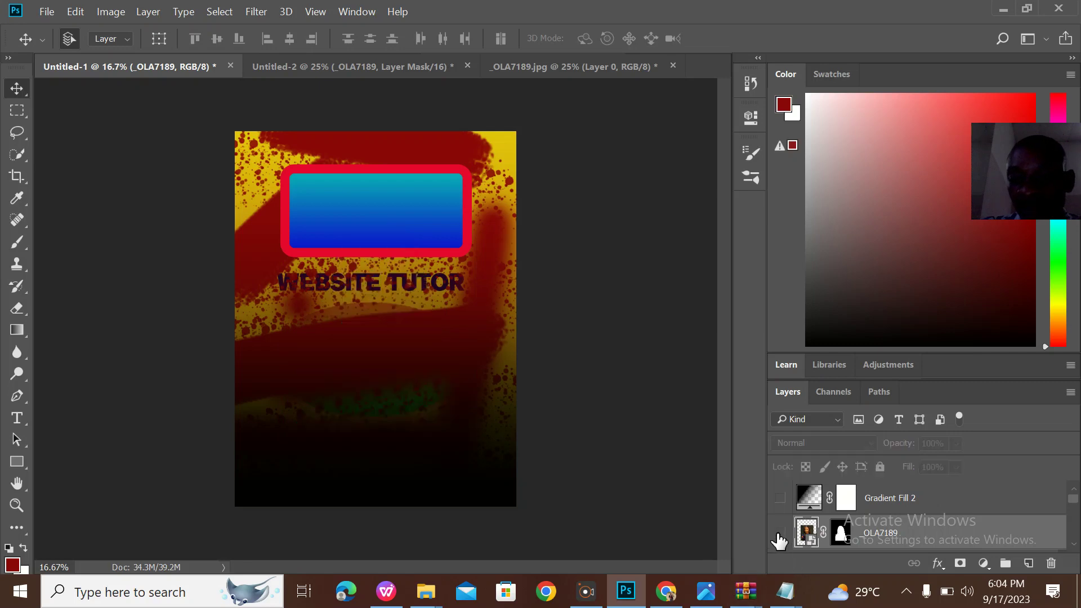
Step: Add the text AFRICA below WEBSITE TUTOR and colour it white
left_click(17, 419)
left_click(297, 353)
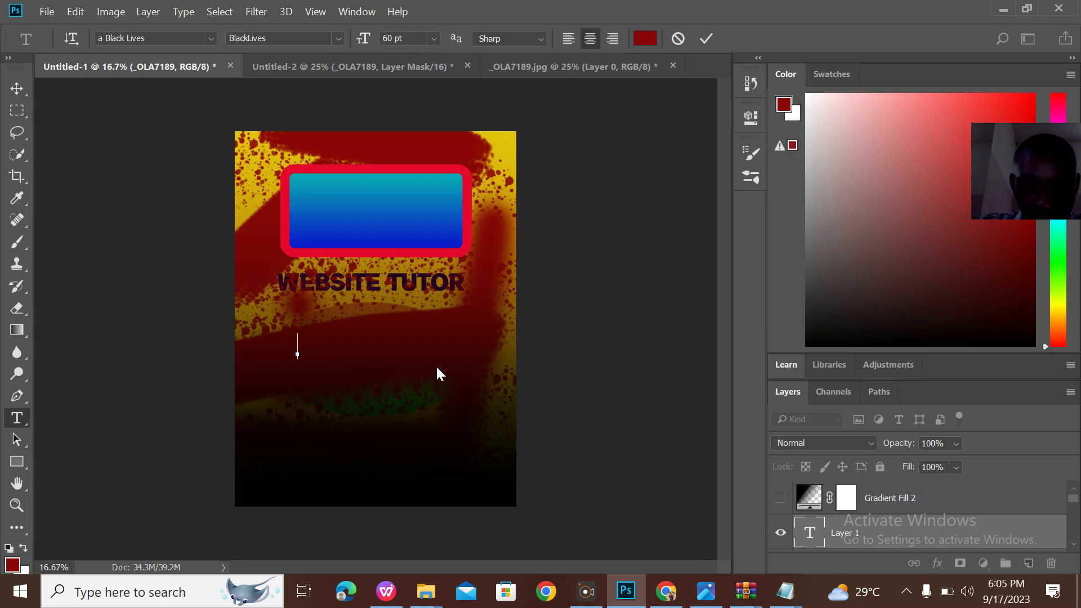
type("AFRICA")
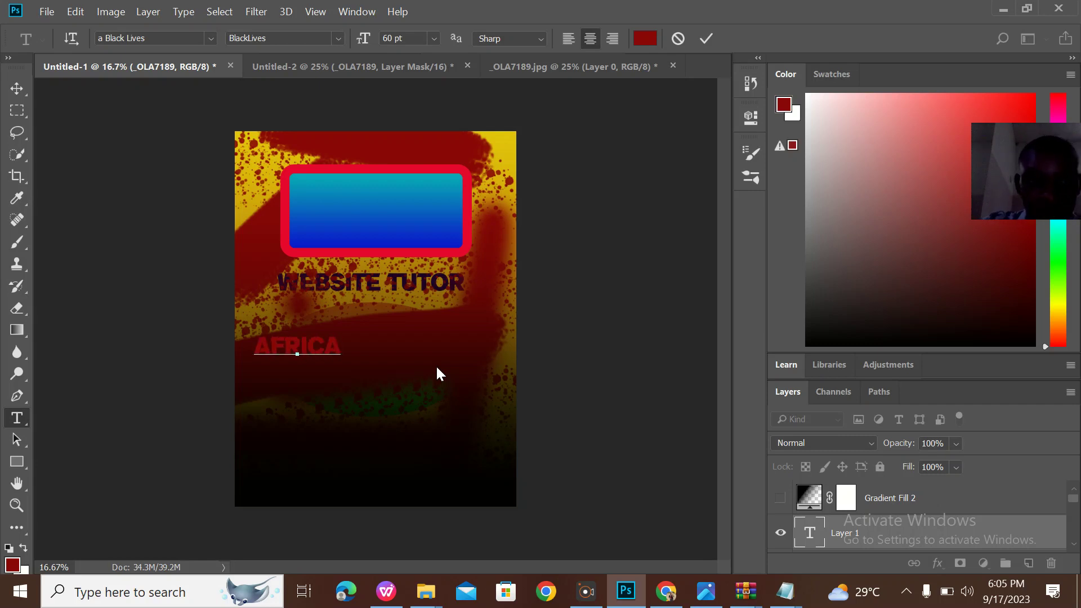
double_click(341, 345)
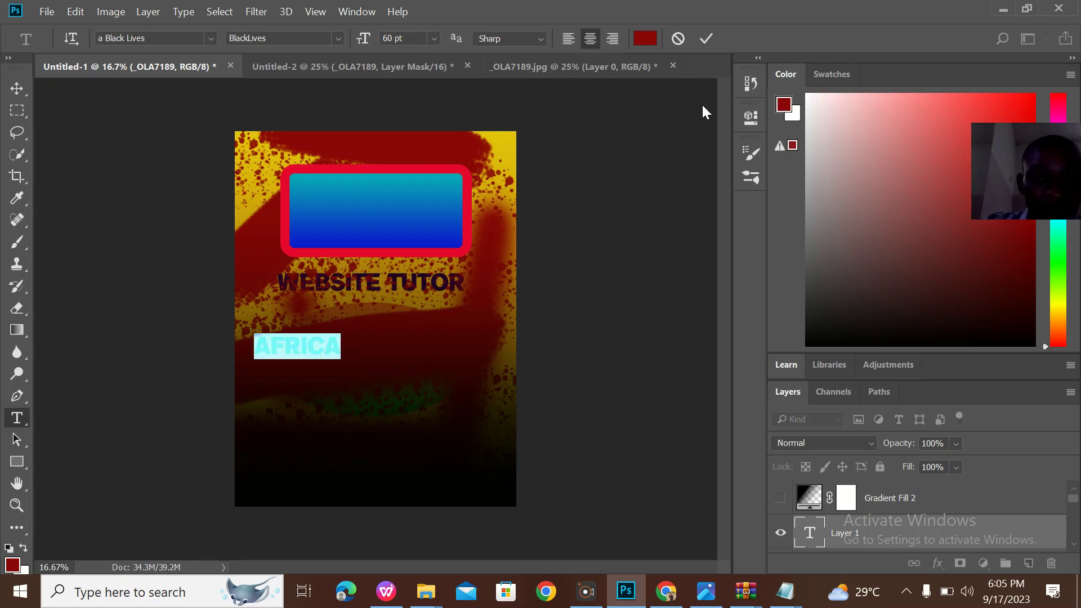
left_click(646, 39)
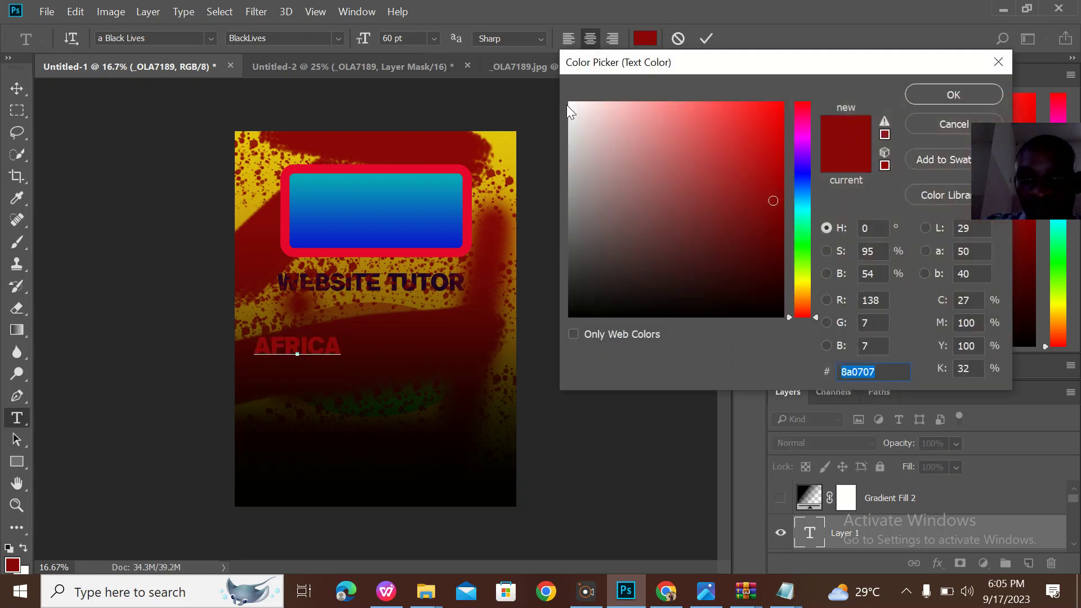
left_click(569, 107)
left_click(951, 96)
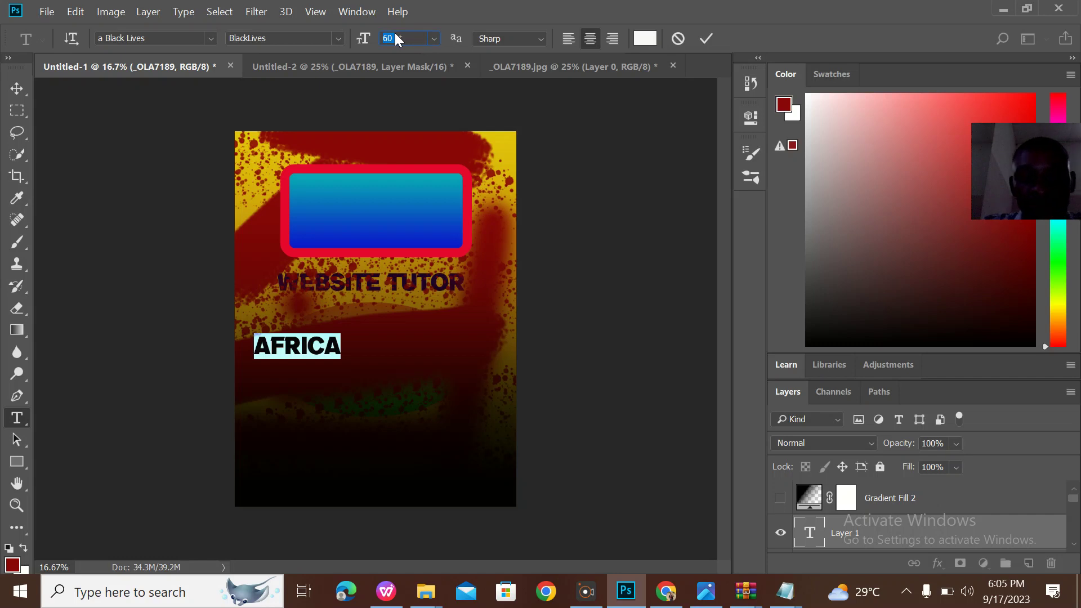
Step: Set the AFRICA text size to 150 pt and centre the word beneath WEBSITE TUTOR
type("150")
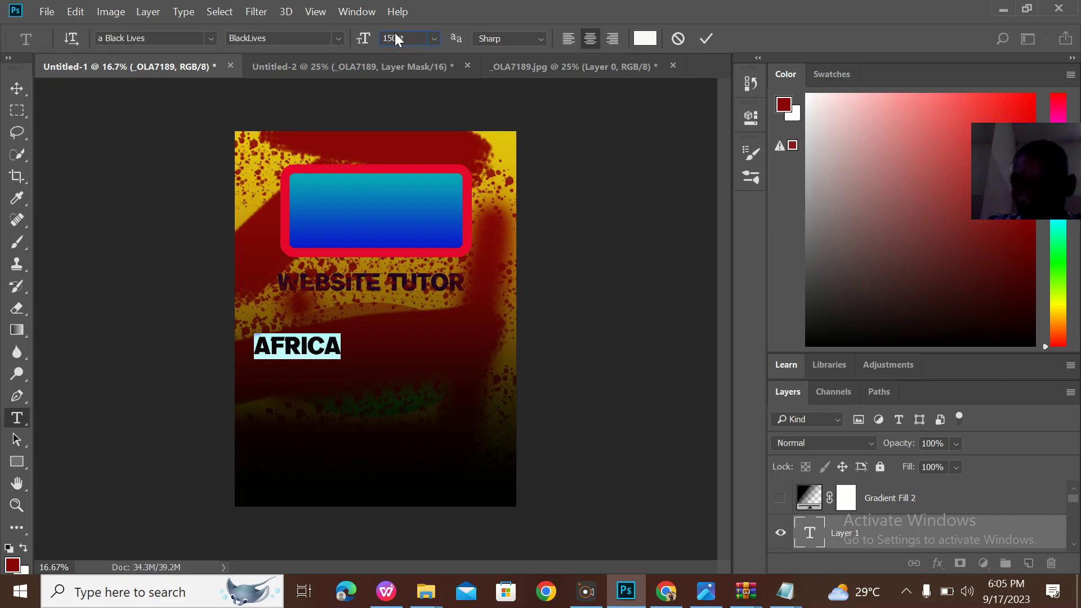
key("Return")
left_click_drag(441, 381, 521, 379)
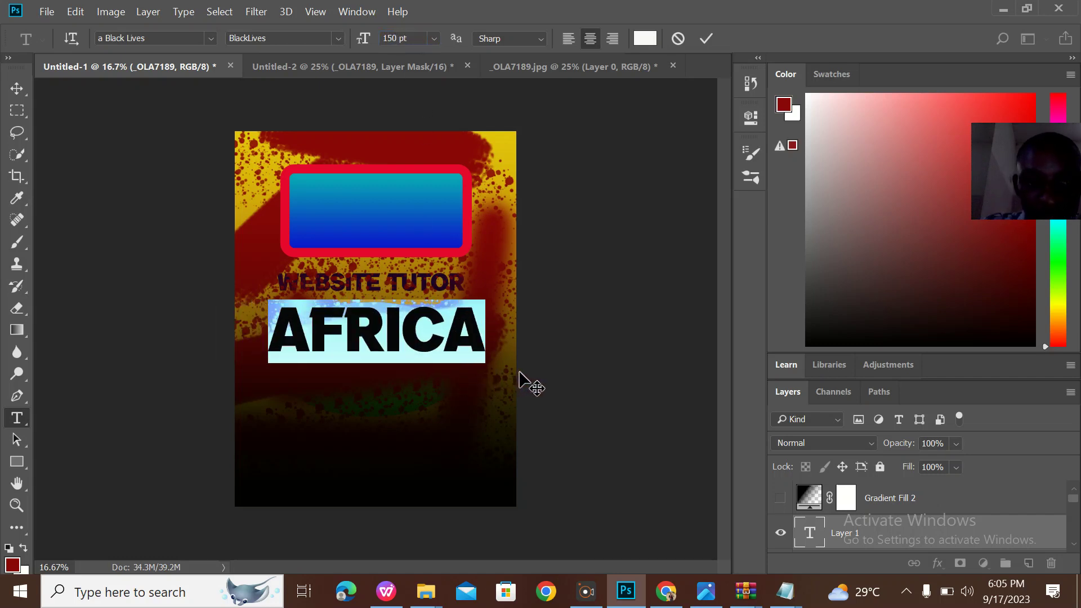
left_click(706, 34)
Step: Apply an 18 px red stroke positioned inside the AFRICA text
left_click(939, 563)
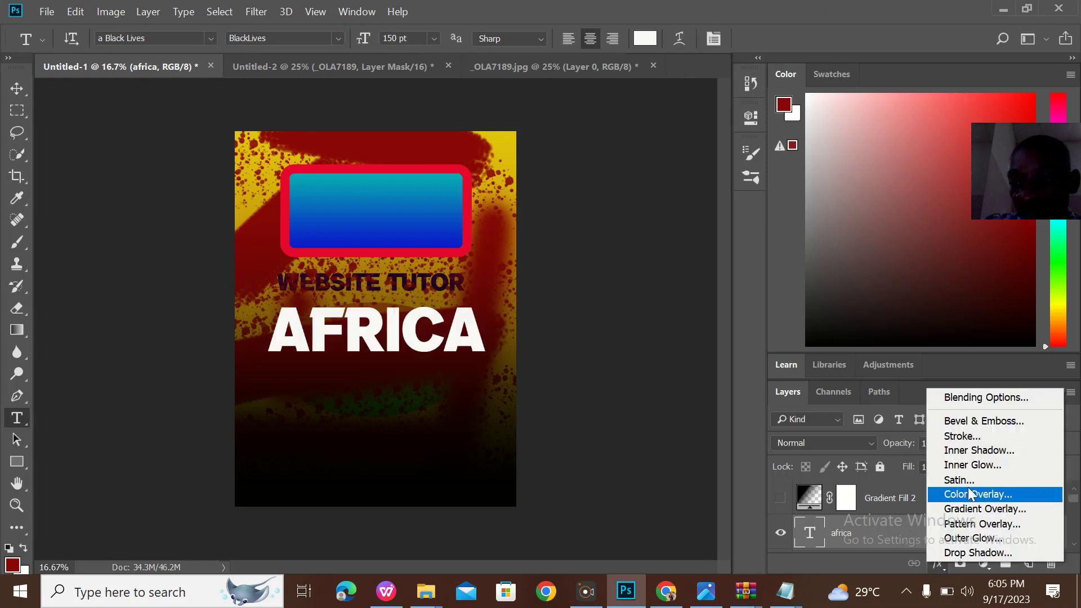
left_click(963, 436)
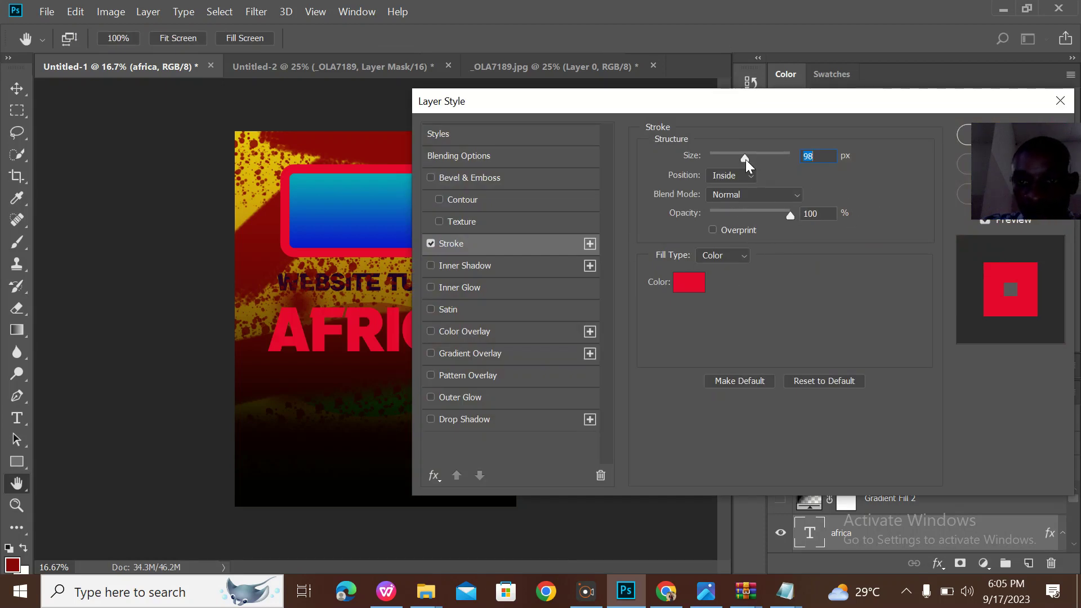
left_click_drag(745, 160, 721, 160)
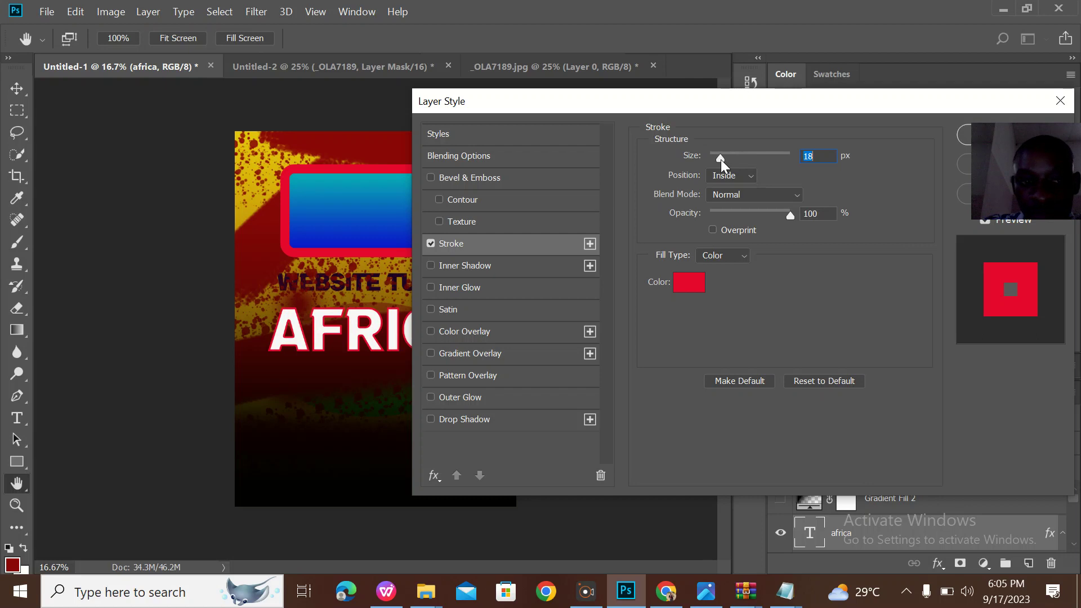
left_click(996, 135)
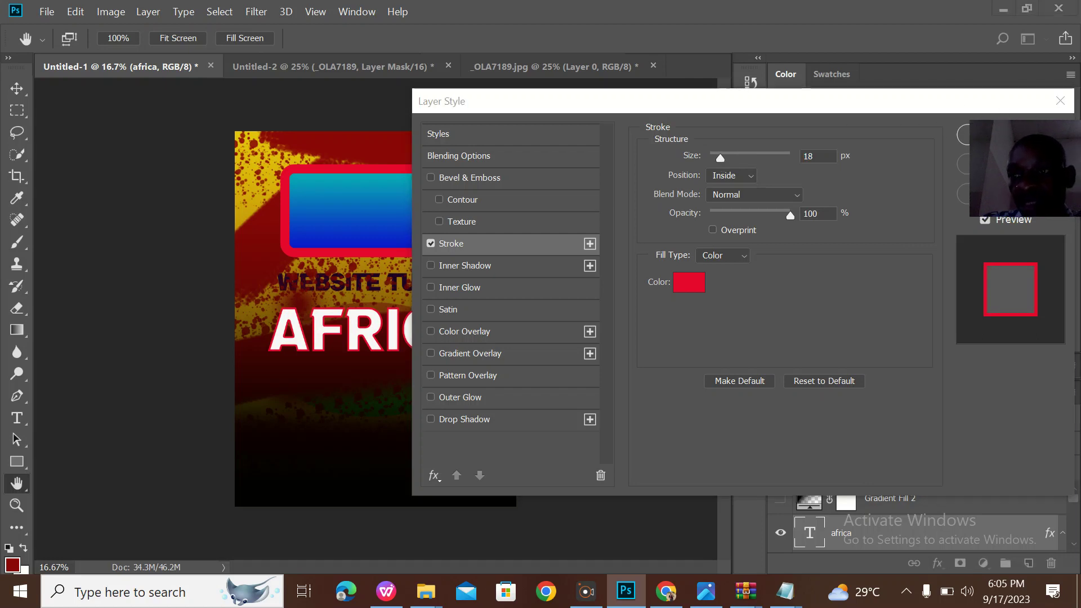
left_click_drag(1013, 163, 986, 30)
left_click(1018, 138)
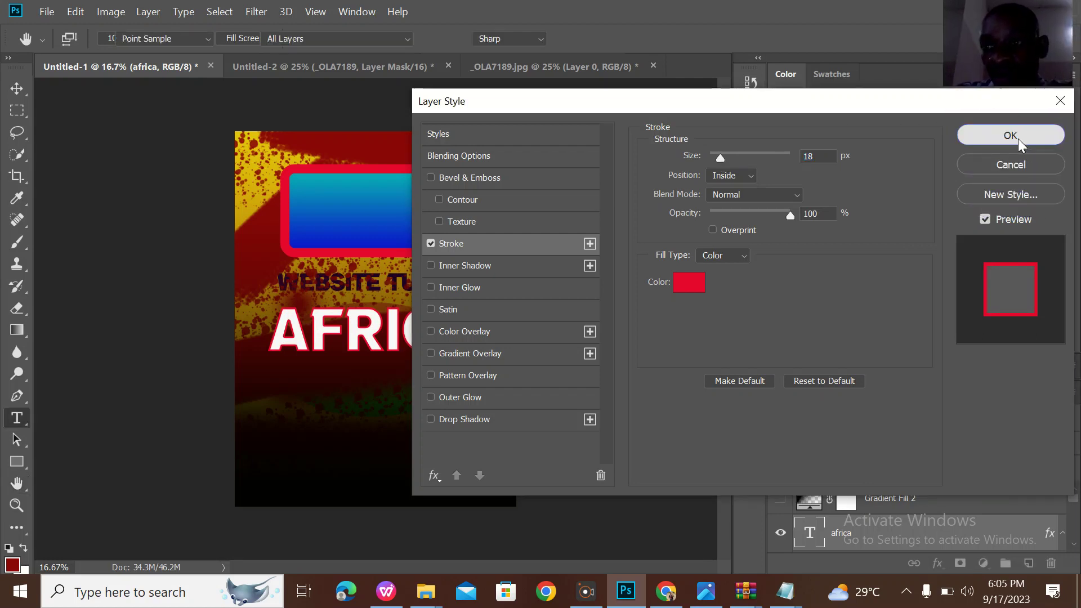
left_click(1018, 138)
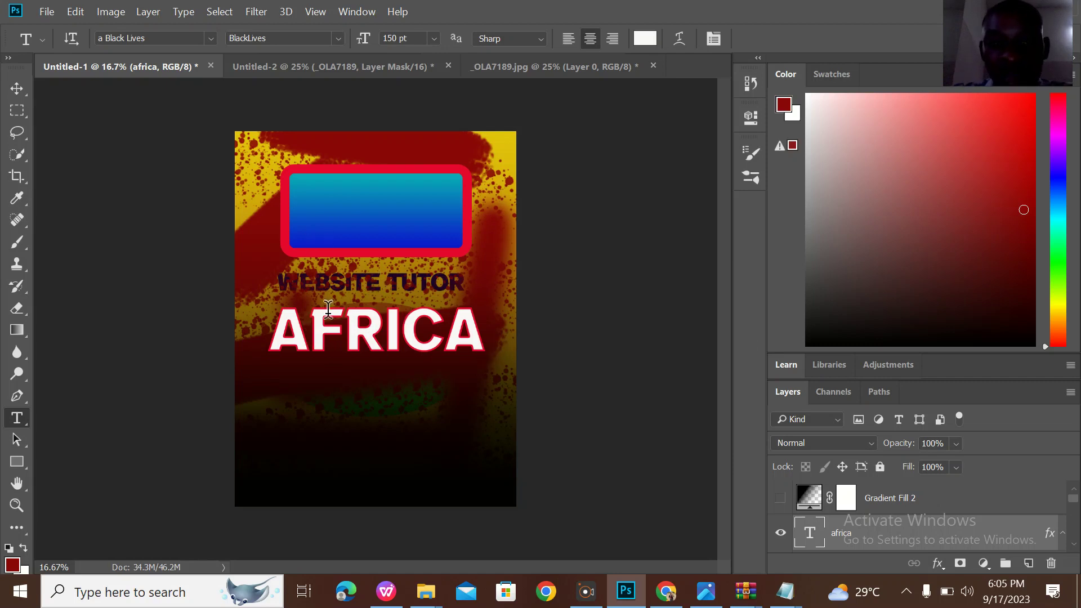
Step: Set the africa layer's fill to 0% so only the red outline of the letters shows
left_click(937, 564)
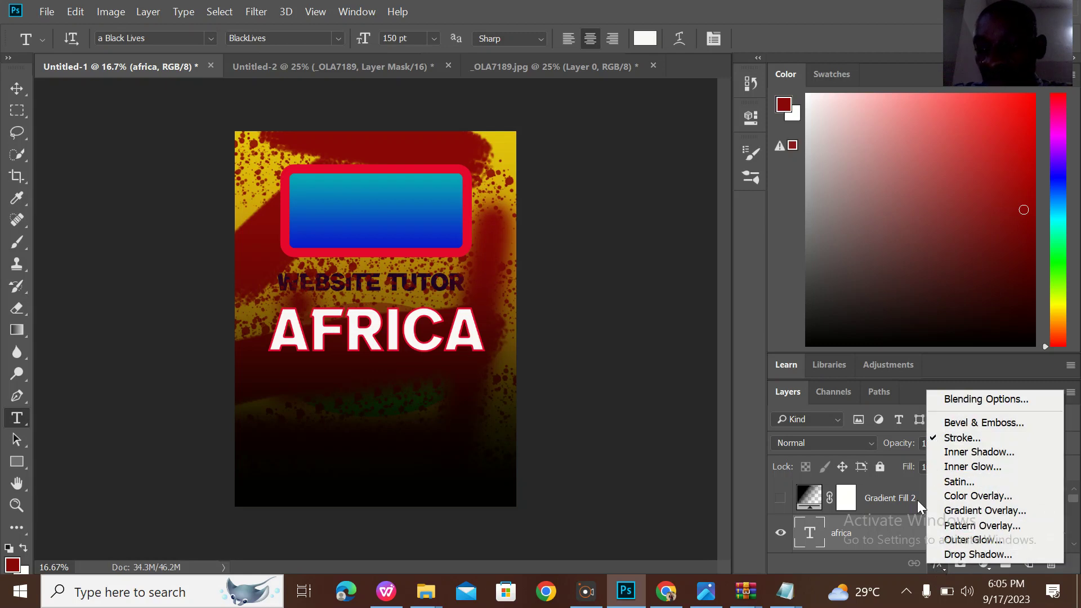
left_click(902, 482)
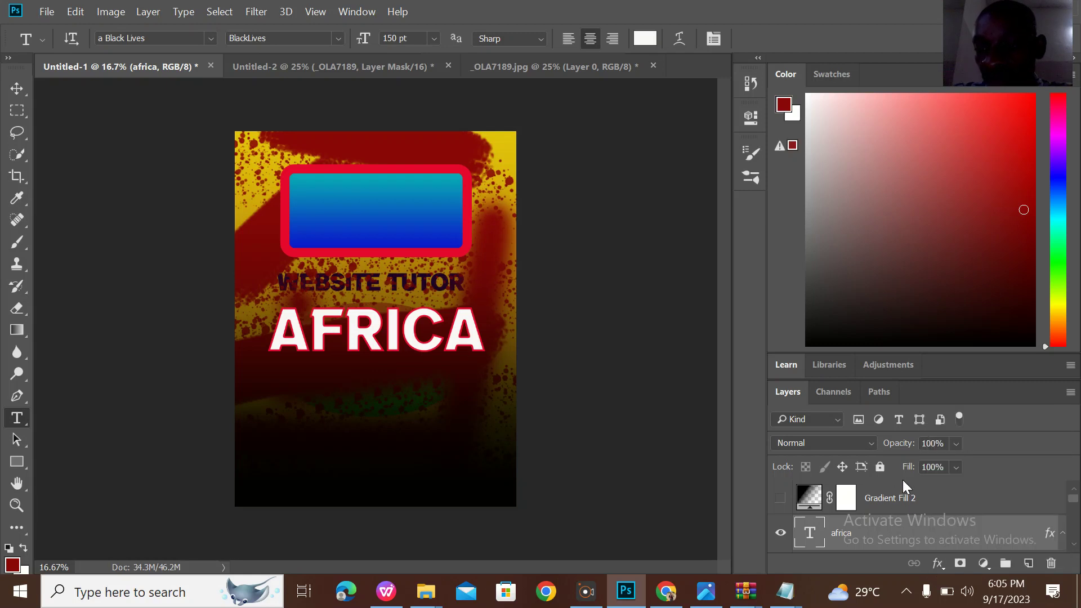
left_click(957, 468)
left_click_drag(988, 486, 779, 491)
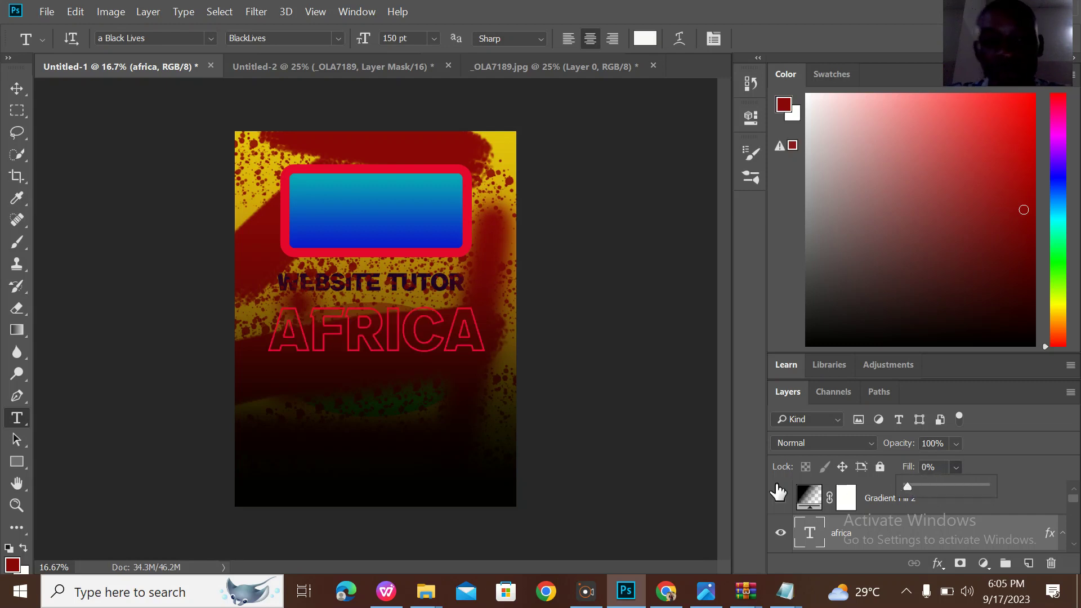
Step: Move the outlined AFRICA text lower, leaving a gap beneath WEBSITE TUTOR
left_click(17, 89)
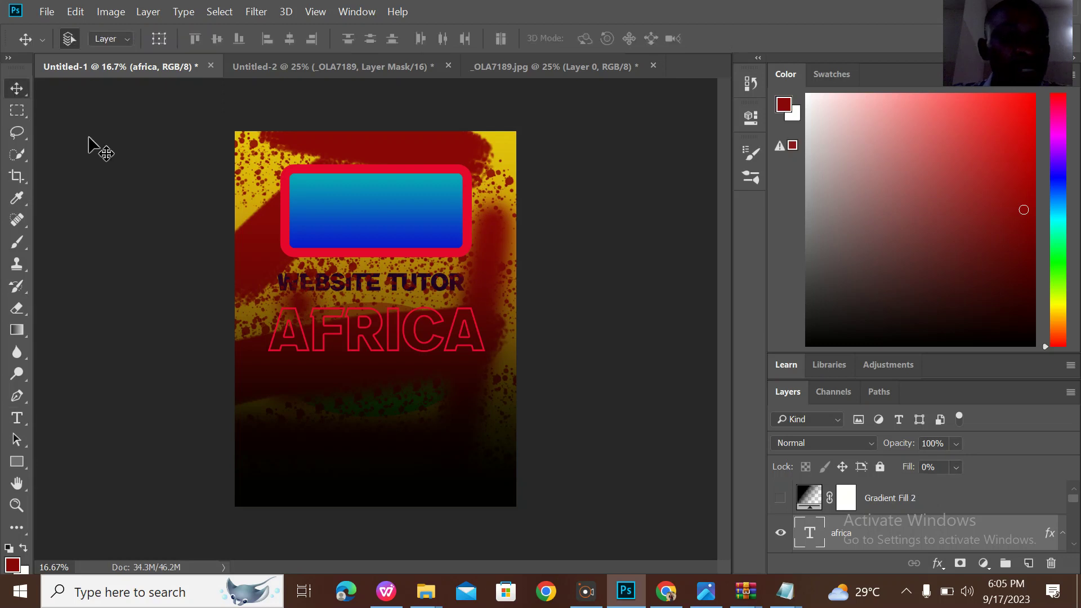
left_click_drag(398, 324, 389, 357)
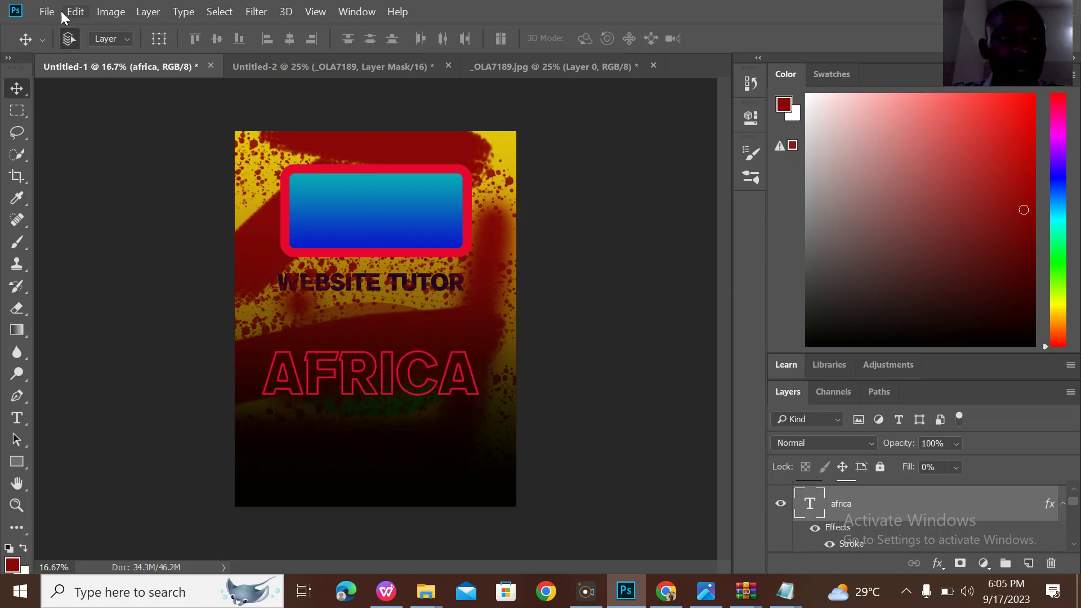
left_click(46, 11)
left_click(377, 99)
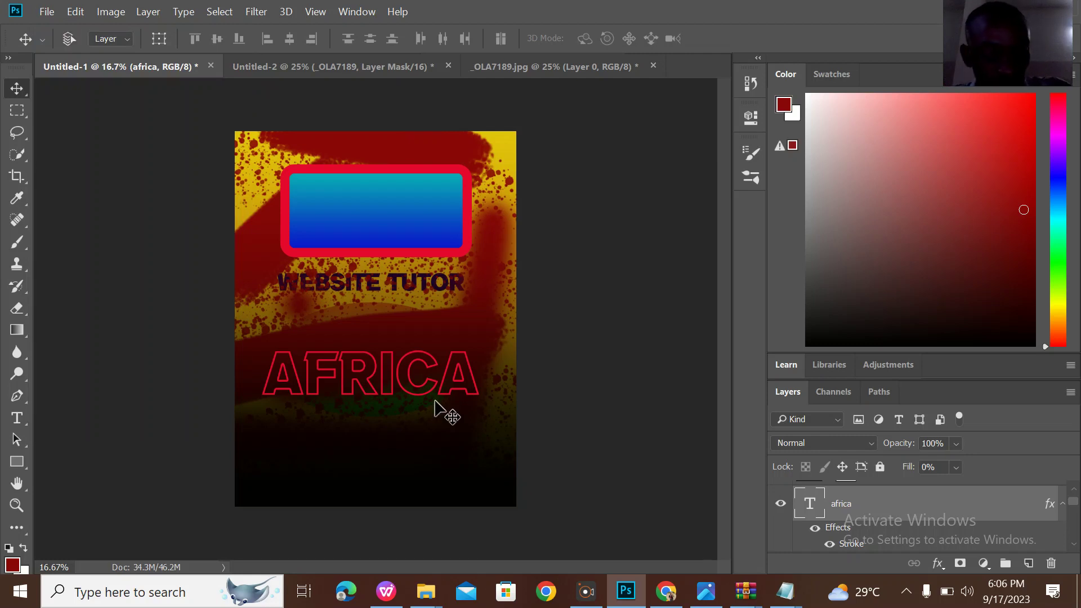
Step: Save the flyer to the Desktop as a JPEG named tutorials, with quality 12 (Maximum) and the Baseline ("Standard") format option
key("ctrl+s")
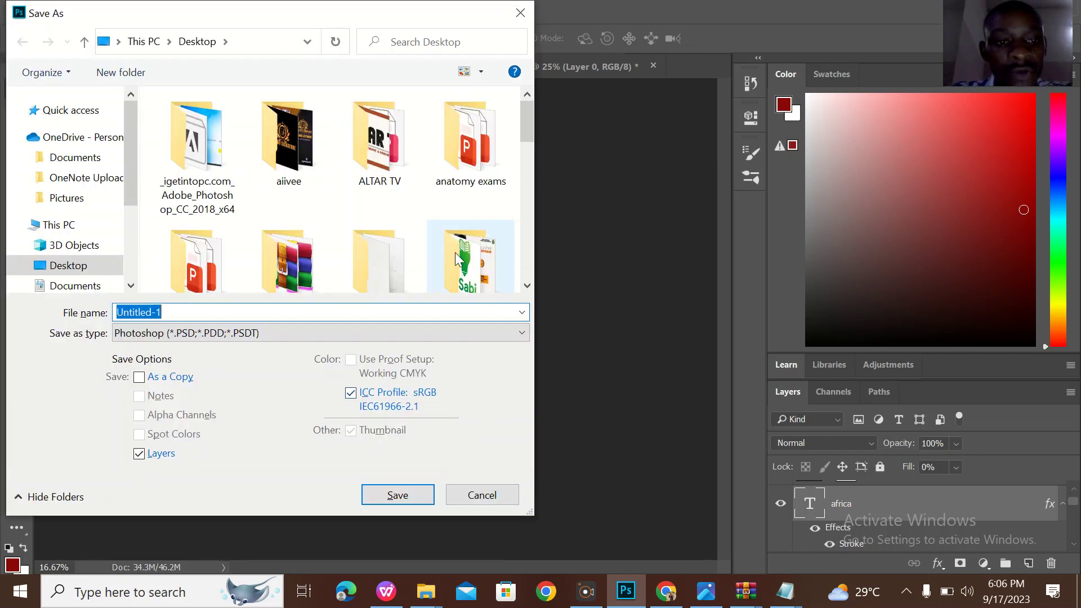
left_click(266, 335)
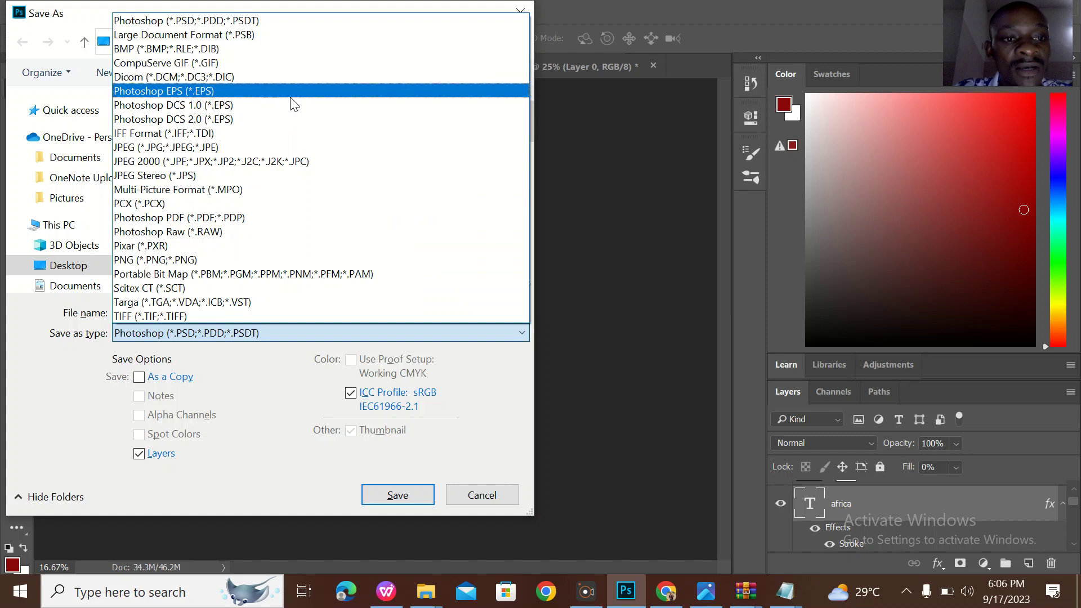
left_click(252, 151)
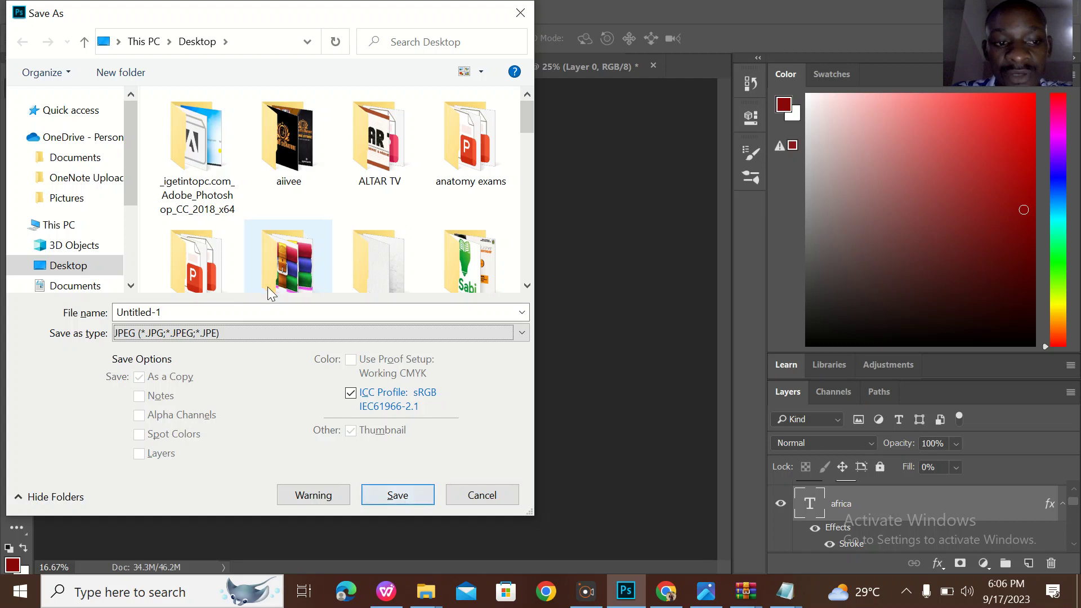
double_click(229, 314)
left_click_drag(229, 314, 93, 321)
key("BackSpace")
type("tur")
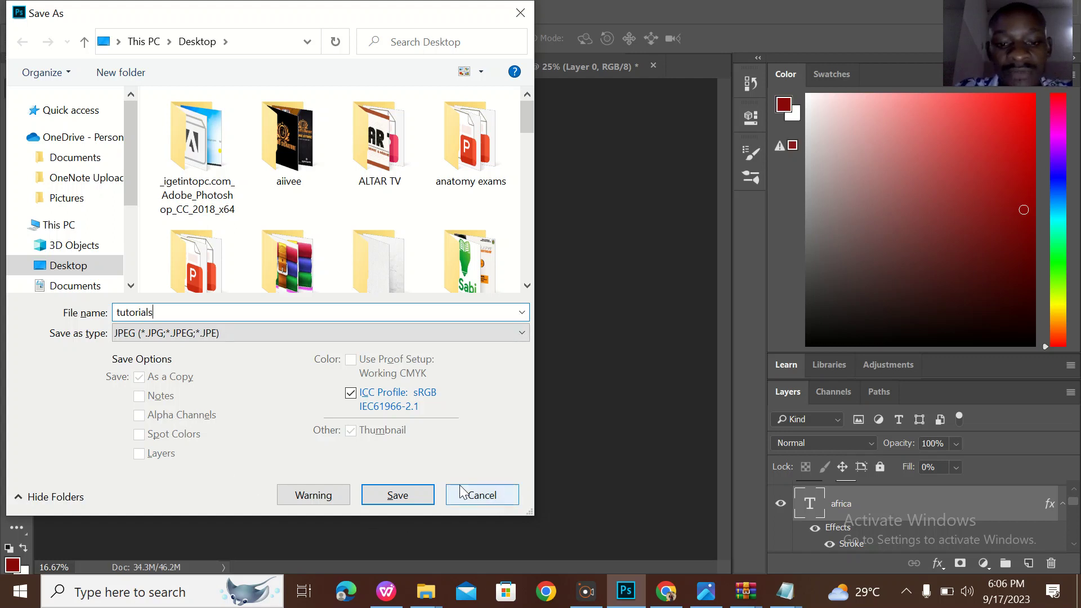
left_click(413, 491)
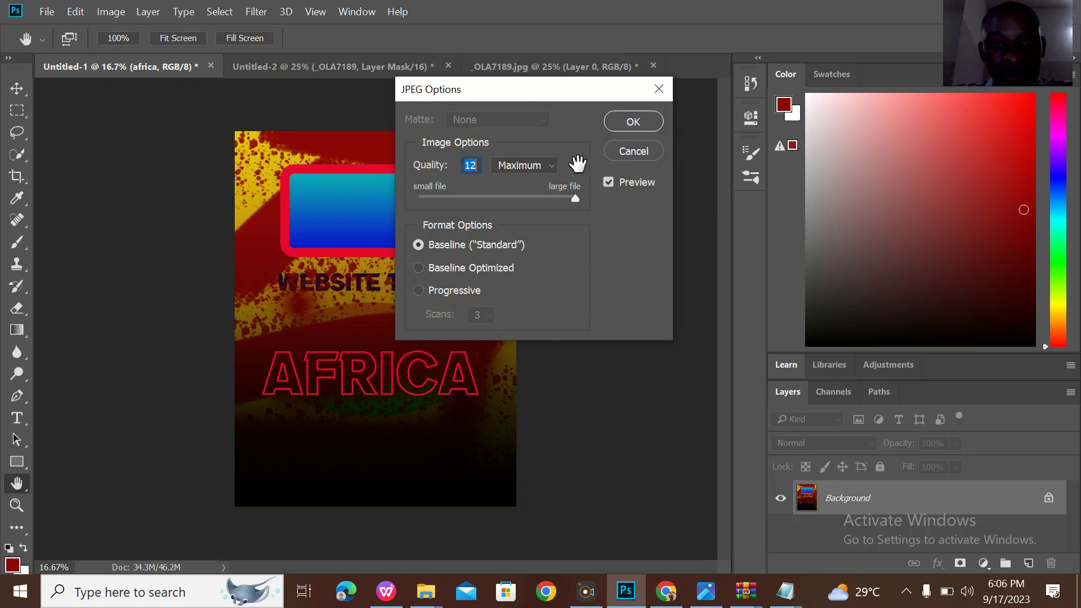
left_click(629, 124)
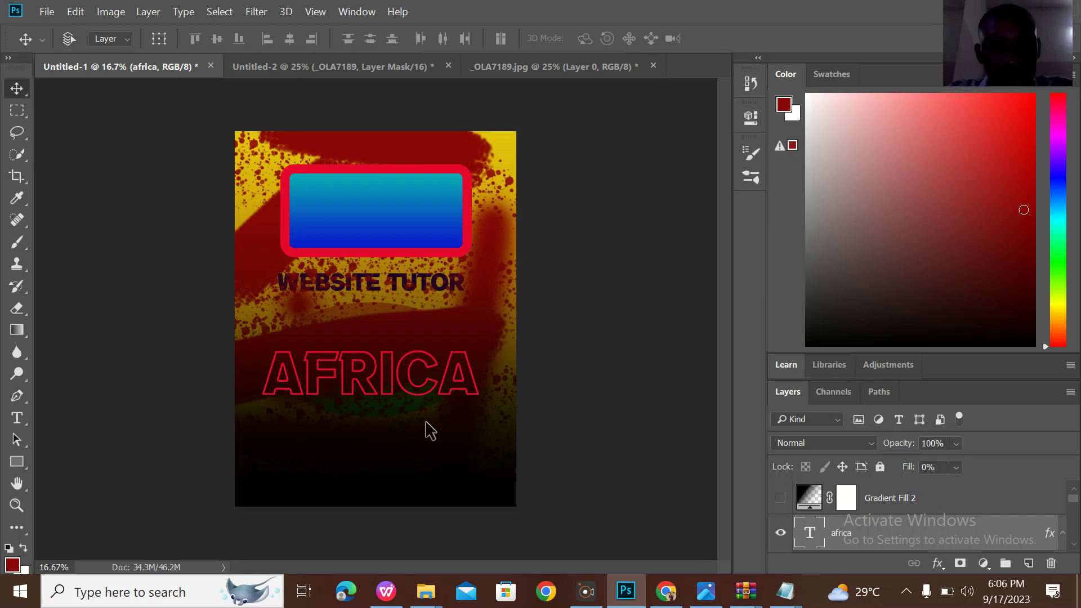
Step: Review the available Save for Web export presets for the flyer and leave without exporting
key("ctrl+alt+shift+s")
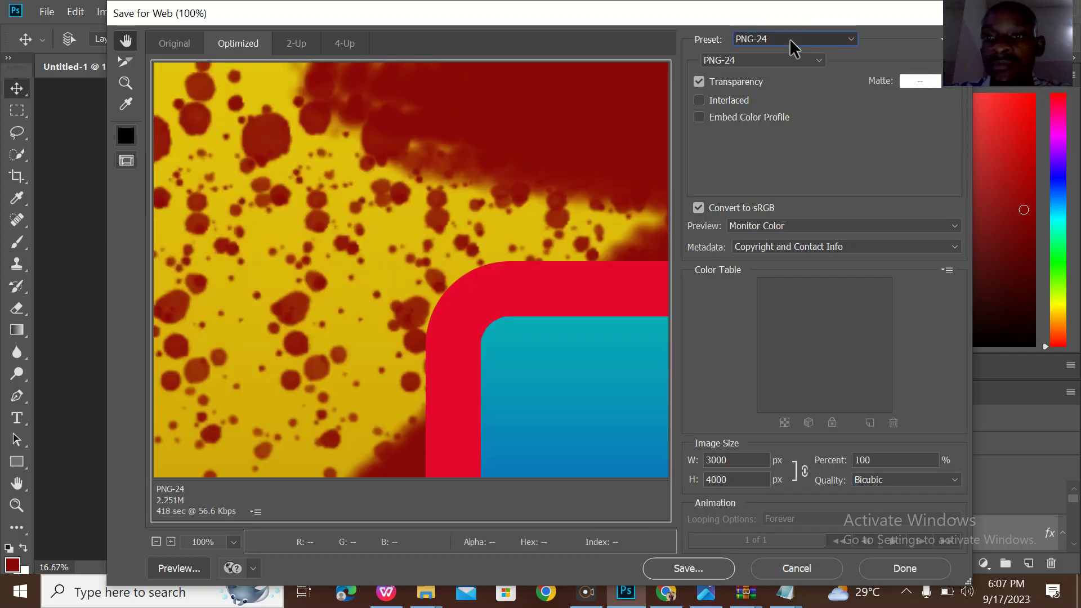
left_click(789, 38)
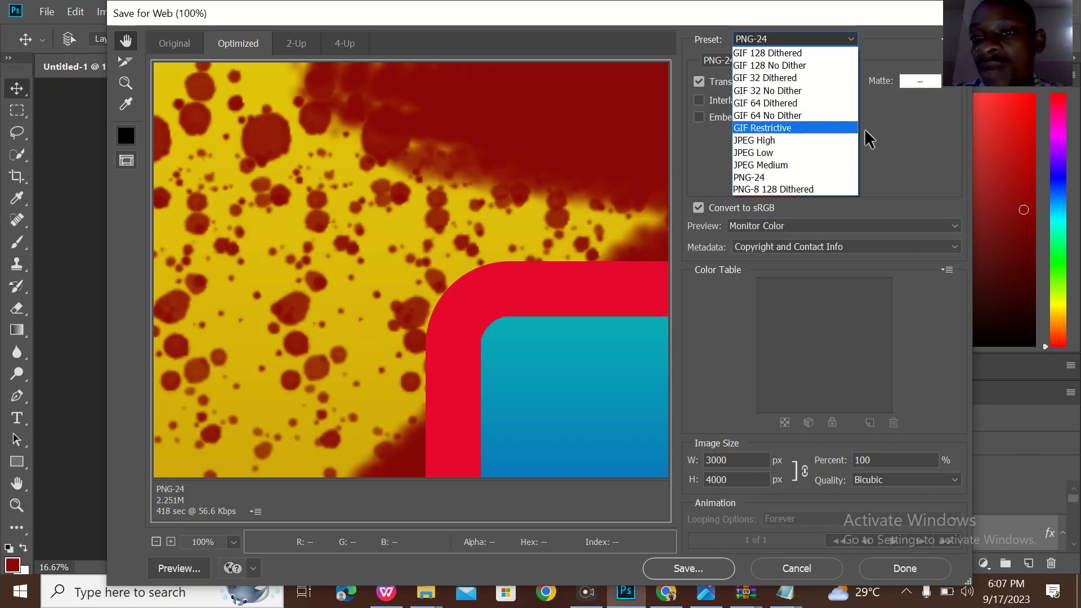
left_click(889, 138)
left_click(799, 568)
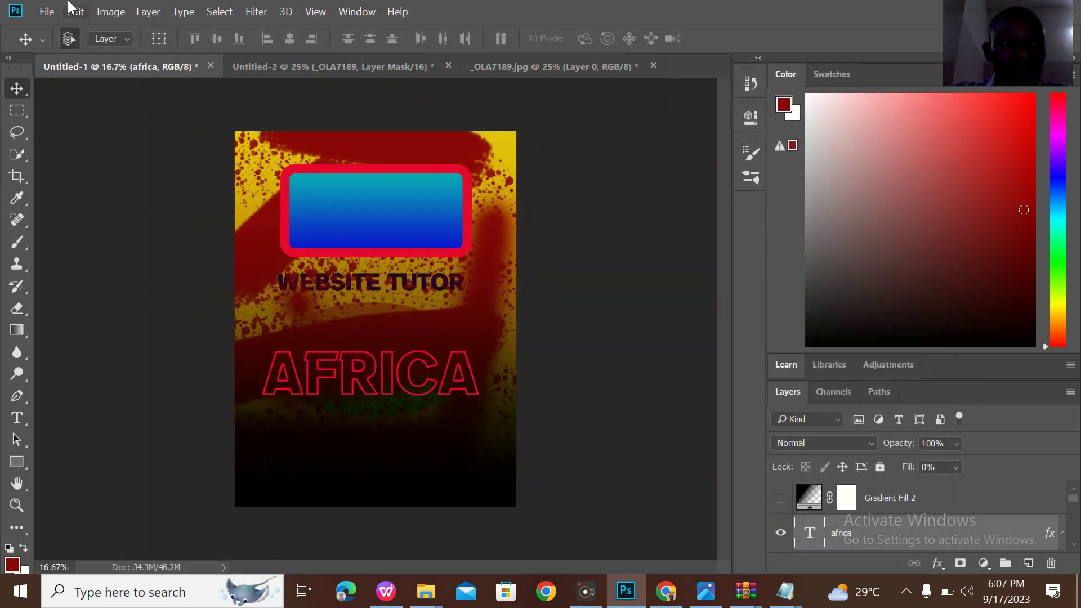
left_click(43, 10)
left_click(43, 10)
left_click(43, 10)
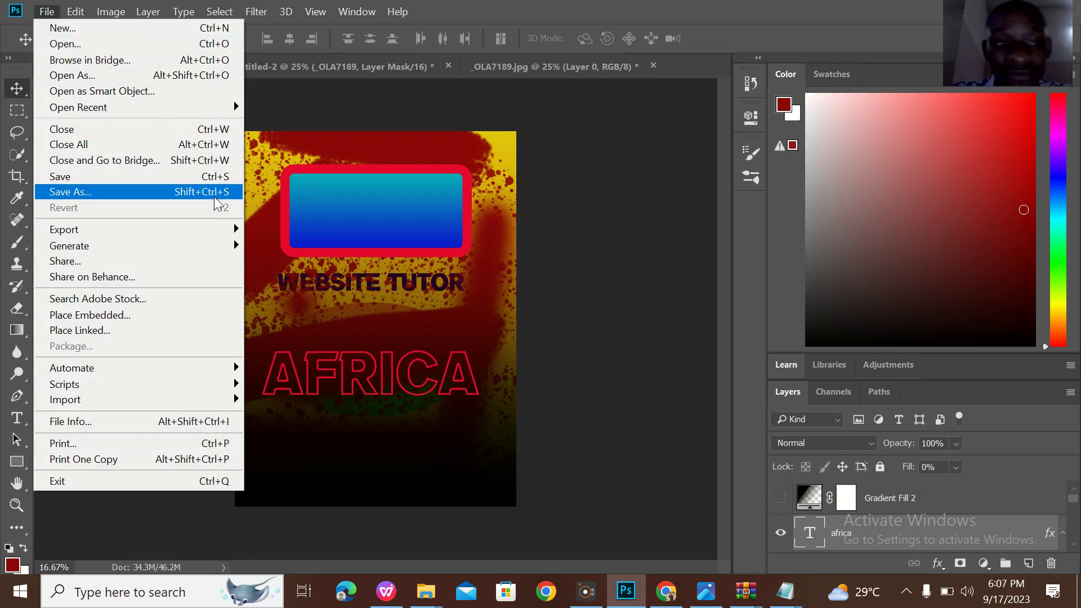
left_click(437, 153)
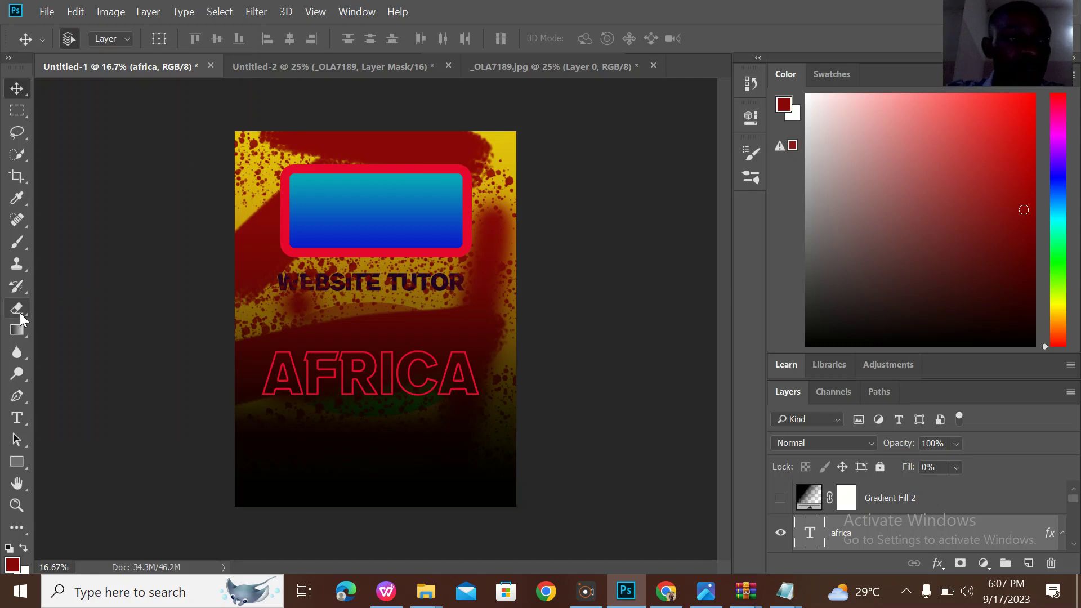